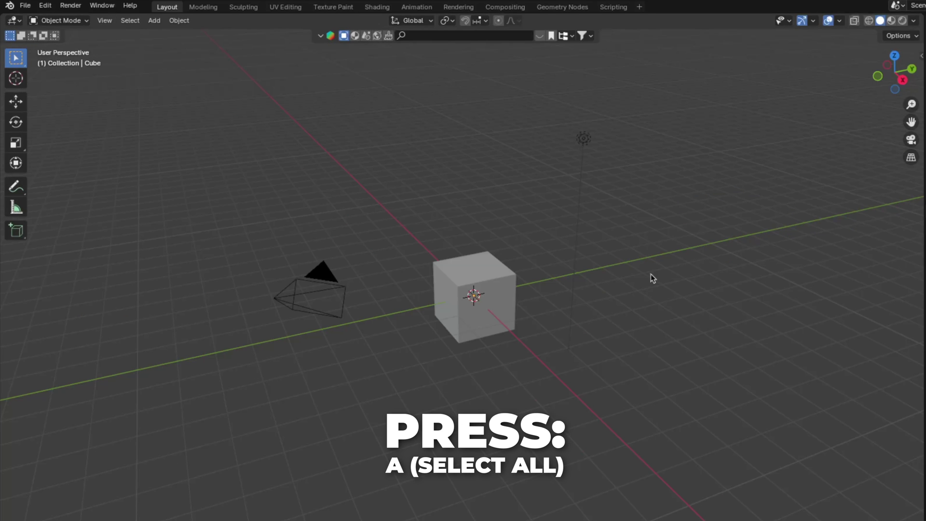
Delete all the default objects in the scene: cube, camera and light.
{"action": "key", "text": "a"}
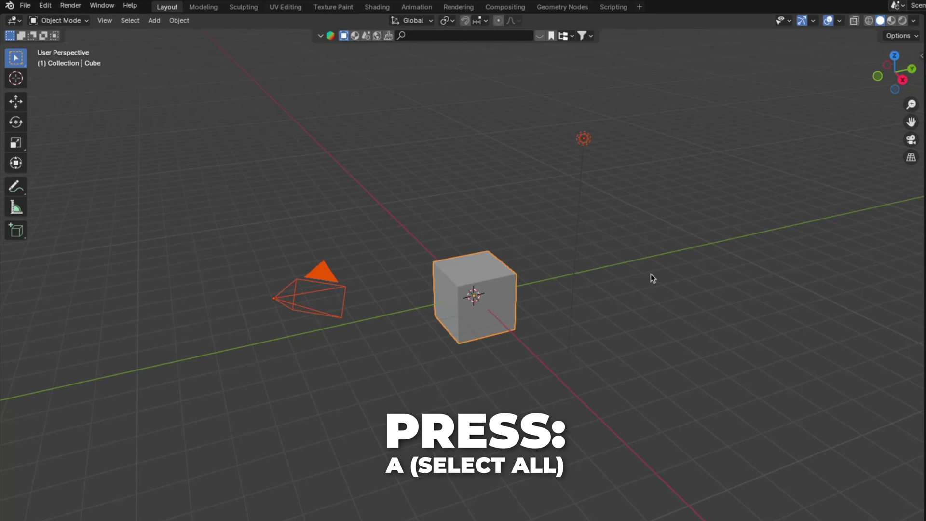
{"action": "key", "text": "x"}
{"action": "left_click", "coordinate": [652, 275]}
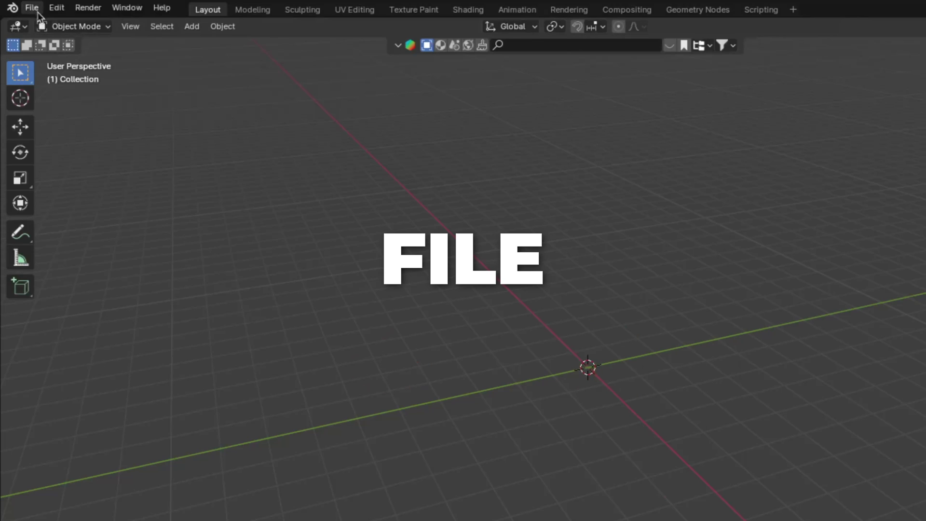
Append the SODA CAN-MIDDLE object from 3D-CAN-MODEL.blend in the GUMROAD folder.
{"action": "left_click", "coordinate": [33, 8]}
{"action": "left_click", "coordinate": [118, 182]}
{"action": "left_click", "coordinate": [231, 240]}
{"action": "left_click", "coordinate": [335, 205]}
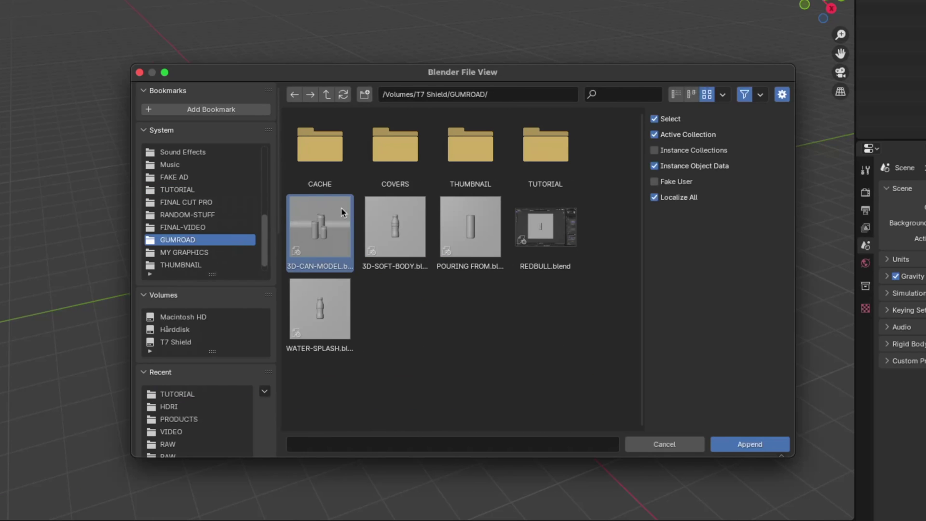
{"action": "double_click", "coordinate": [321, 227]}
{"action": "left_click", "coordinate": [409, 314]}
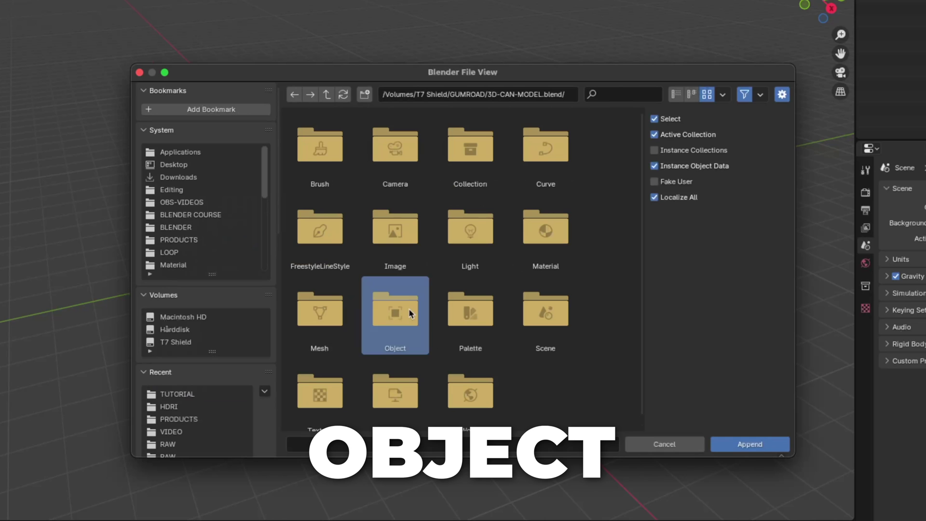
{"action": "double_click", "coordinate": [409, 313]}
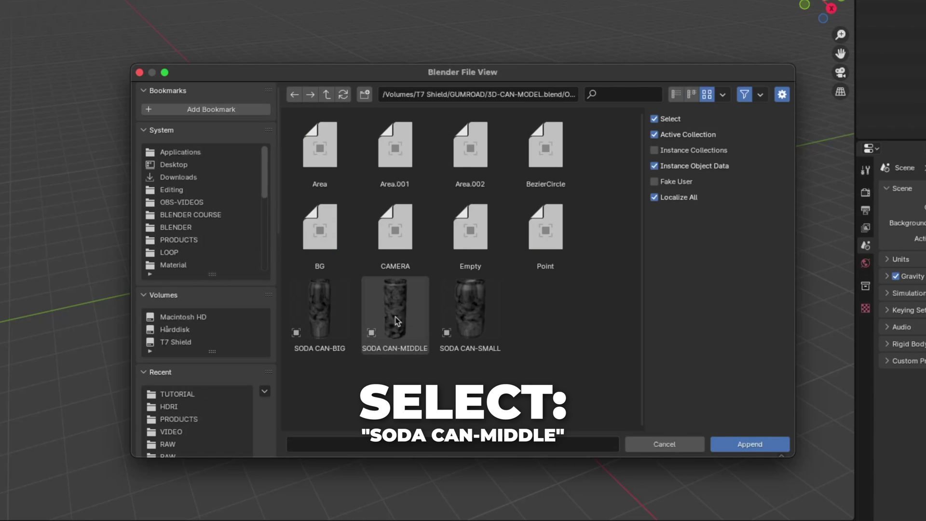
{"action": "left_click", "coordinate": [395, 321]}
{"action": "left_click", "coordinate": [745, 442]}
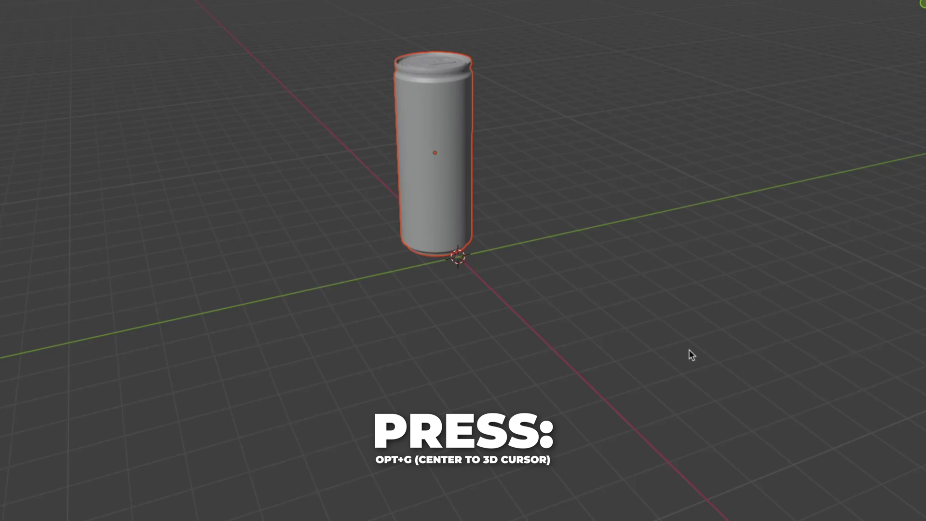
Clear the can's location so it sits at the world origin, and reselect the can.
{"action": "key", "text": "alt+g"}
{"action": "left_click", "coordinate": [689, 350]}
{"action": "left_click", "coordinate": [475, 269]}
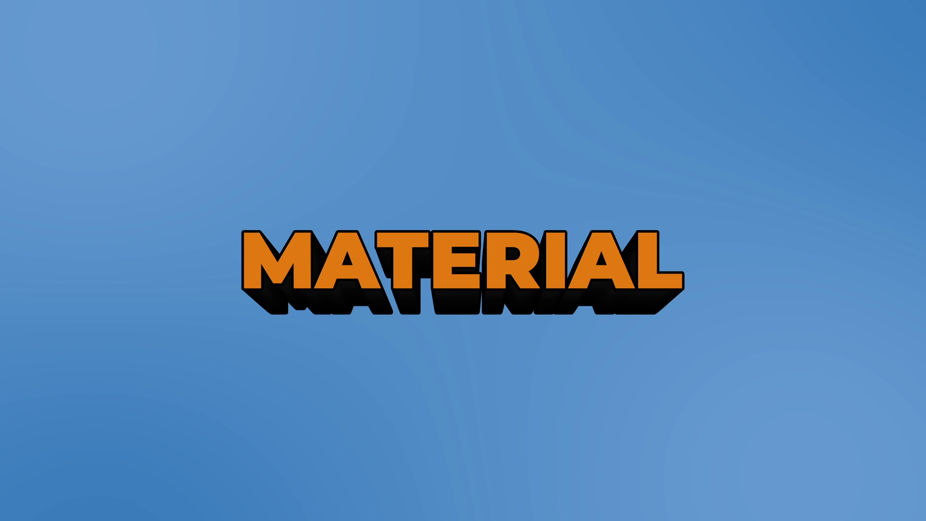
Switch to the Shading workspace and unlink the SODA-SILVER.001 material from the can.
{"action": "left_click", "coordinate": [520, 285]}
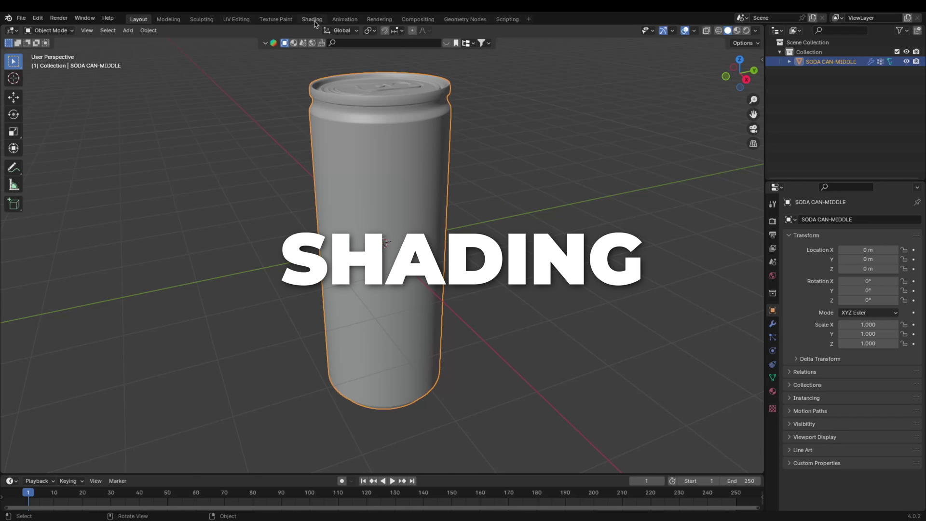
{"action": "left_click", "coordinate": [377, 7]}
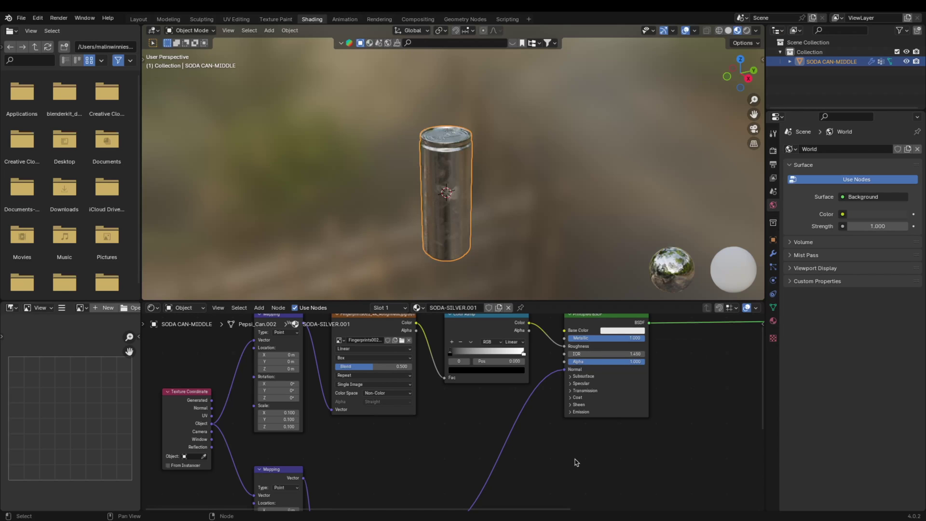
{"action": "key", "text": "ctrl+alt+space"}
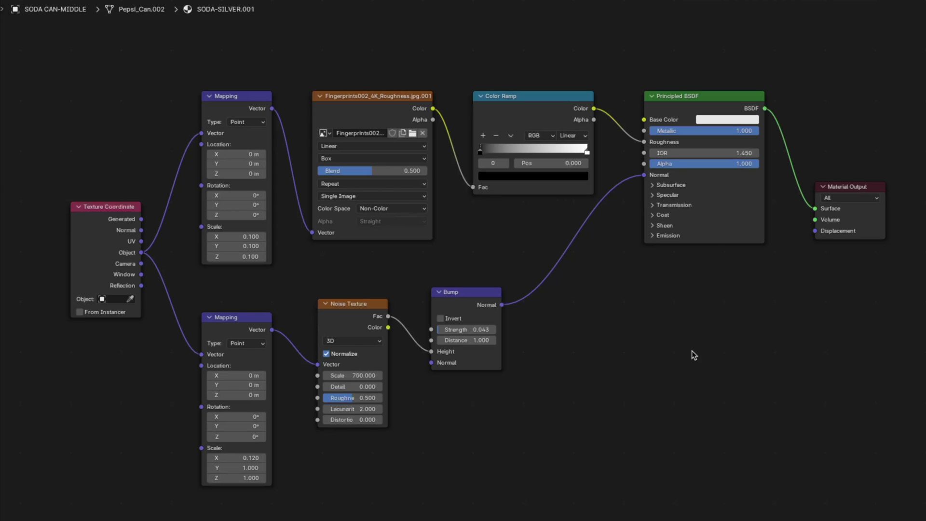
{"action": "key", "text": "ctrl+alt+space"}
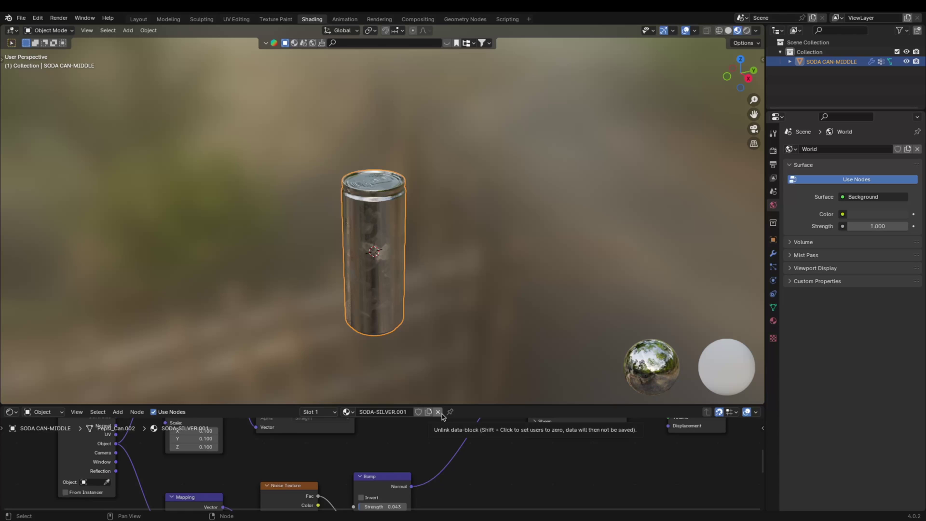
{"action": "left_click", "coordinate": [438, 412]}
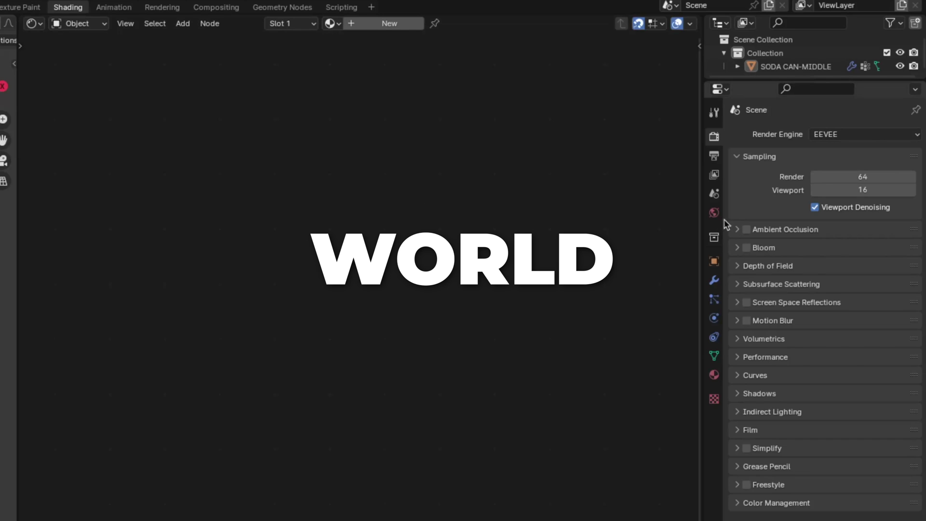
Set the world color to an Environment Texture using peppermint_powerplant_4k.exr from the HDRI folder.
{"action": "left_click", "coordinate": [715, 212]}
{"action": "left_click", "coordinate": [812, 221]}
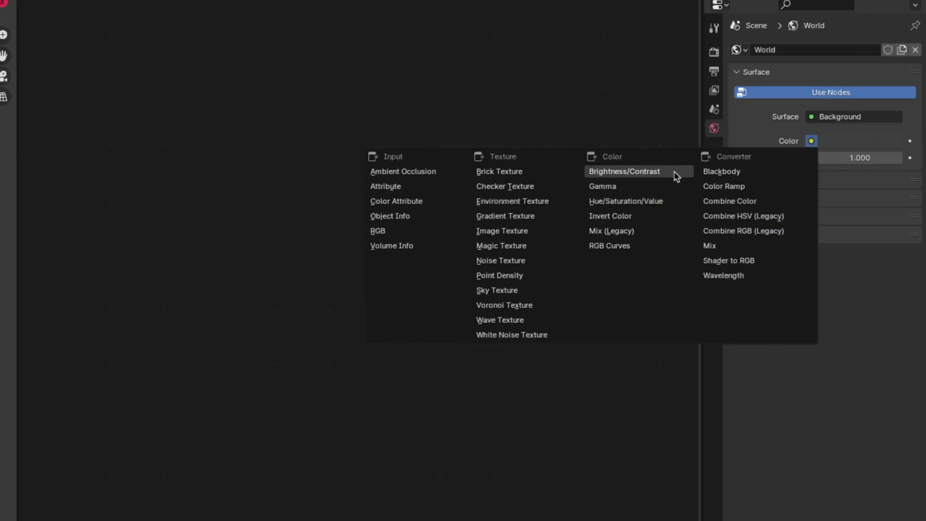
{"action": "left_click", "coordinate": [551, 202]}
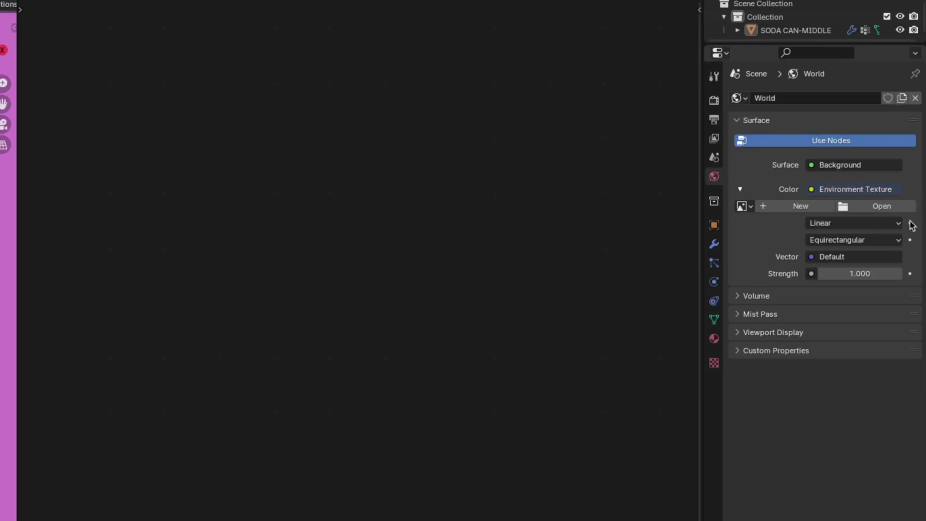
{"action": "left_click", "coordinate": [883, 211]}
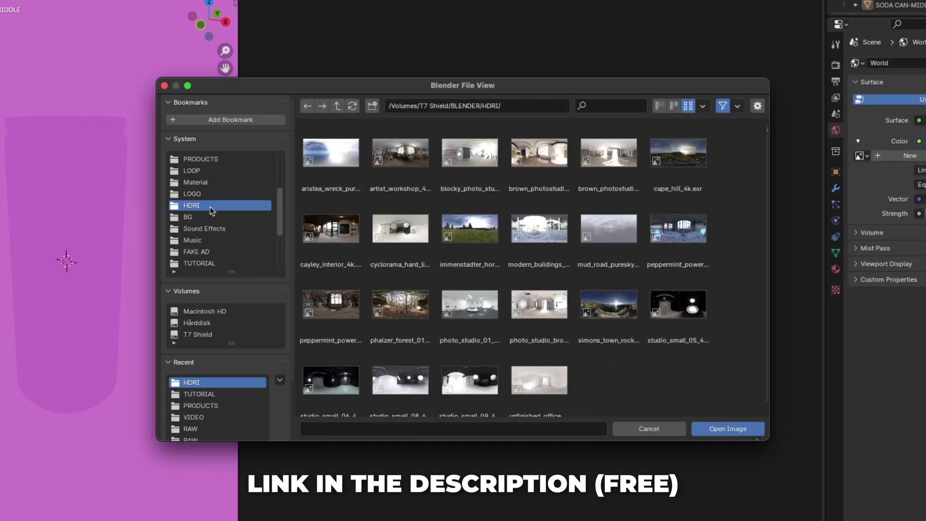
{"action": "left_click", "coordinate": [341, 314]}
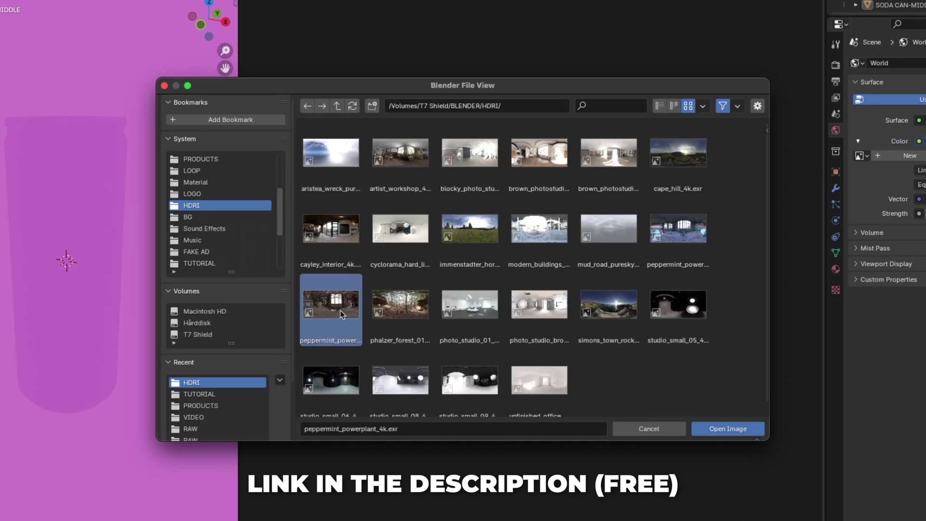
{"action": "left_click", "coordinate": [735, 433]}
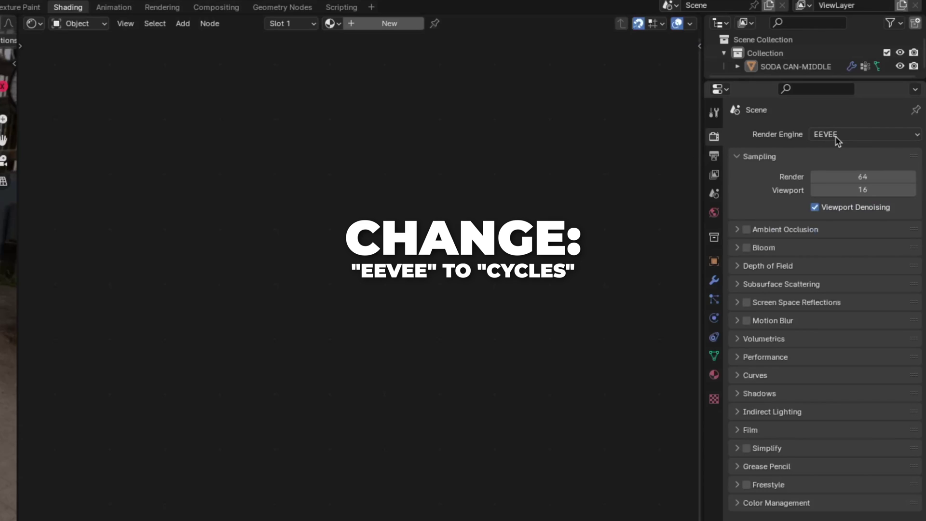
Set the render engine to Cycles with GPU Compute as the device.
{"action": "left_click", "coordinate": [836, 137]}
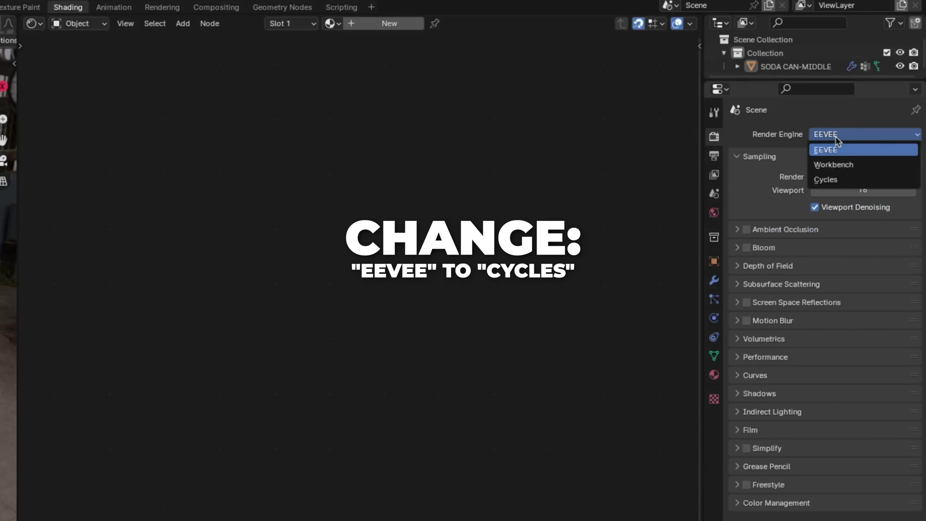
{"action": "left_click", "coordinate": [827, 179]}
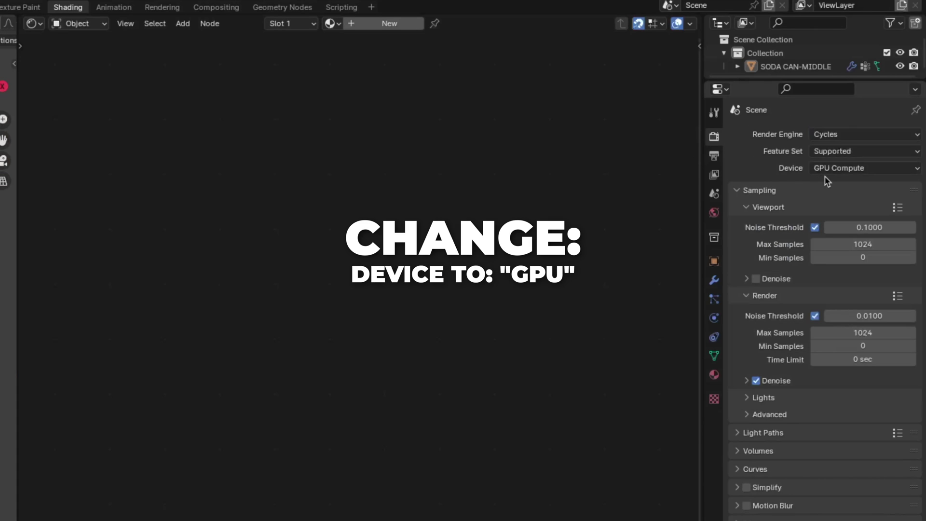
{"action": "left_click", "coordinate": [828, 169]}
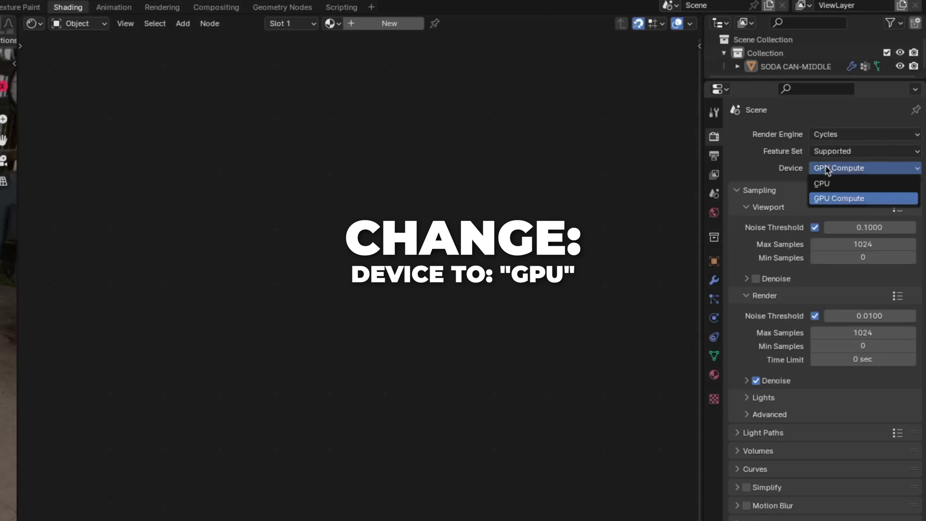
{"action": "left_click", "coordinate": [844, 199]}
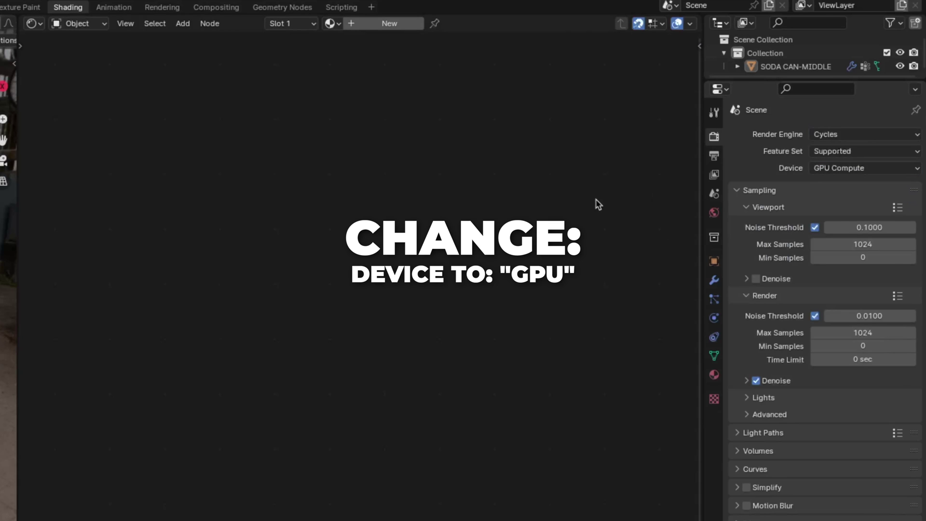
Set the viewport sampling Max Samples to 64.
{"action": "left_click", "coordinate": [840, 245]}
{"action": "type", "text": "64"}
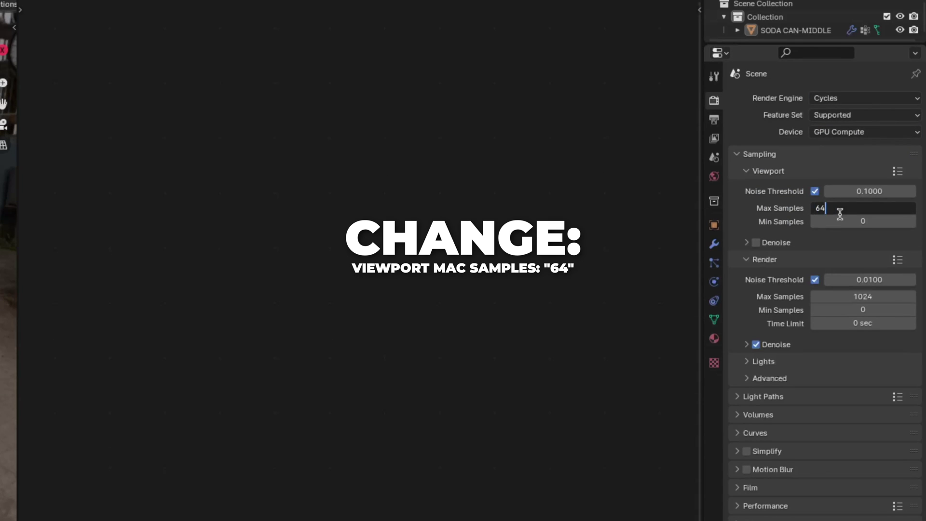
{"action": "key", "text": "Return"}
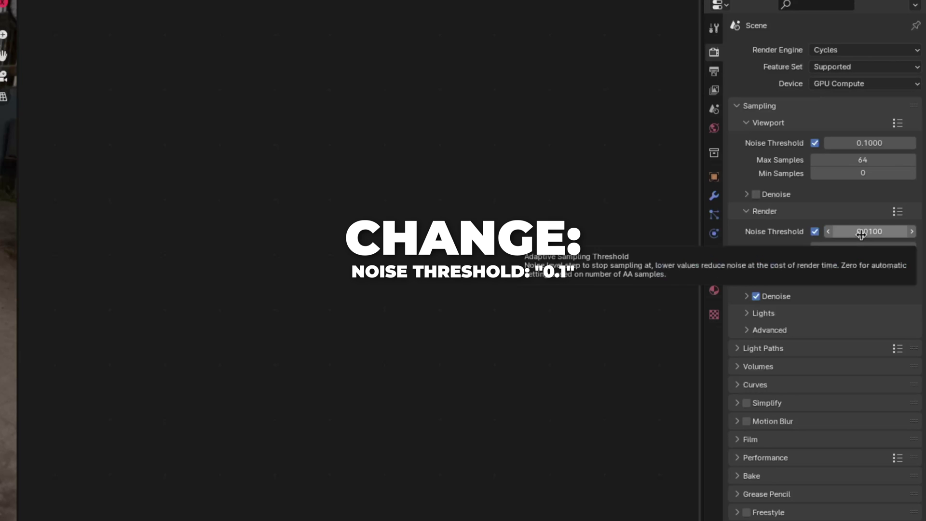
Set the render sampling Noise Threshold to 0.1 and Max Samples to 300.
{"action": "left_click", "coordinate": [861, 283]}
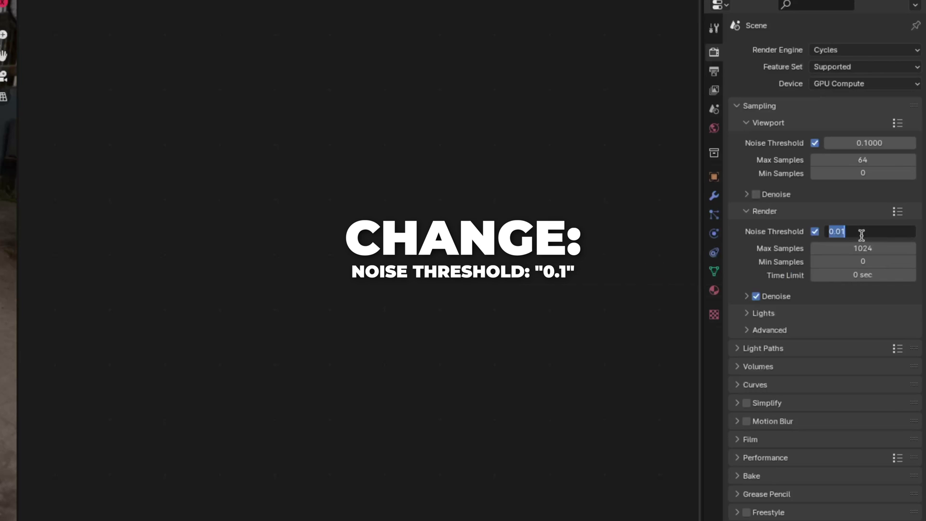
{"action": "type", "text": "0.1"}
{"action": "key", "text": "Return"}
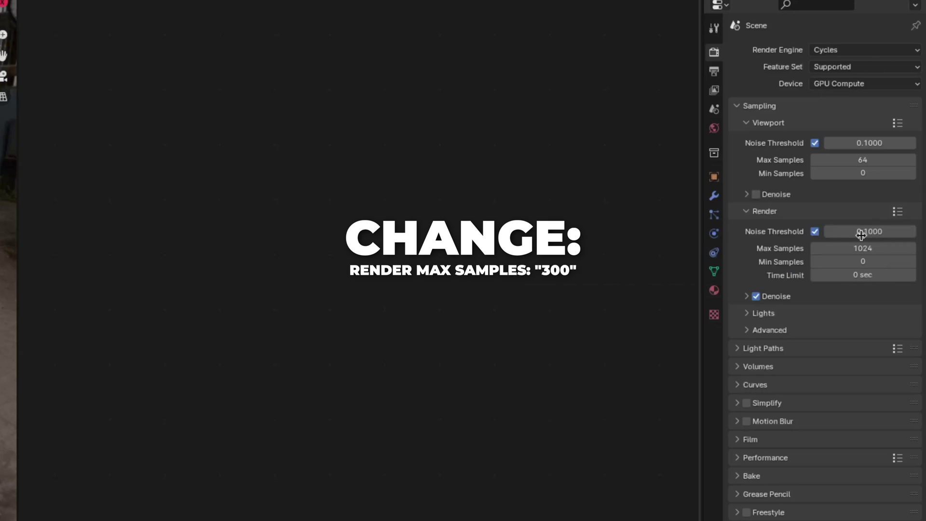
{"action": "left_click", "coordinate": [861, 244]}
{"action": "type", "text": "300"}
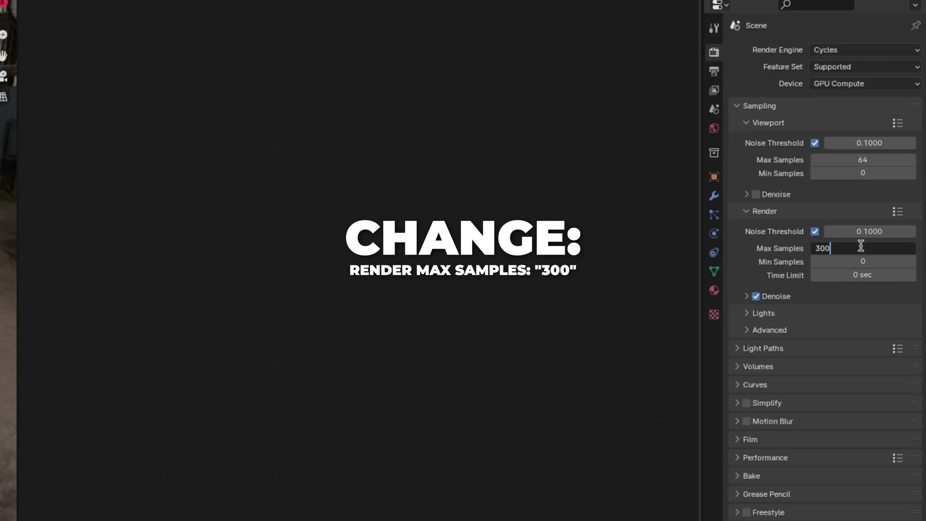
{"action": "key", "text": "Return"}
Enable the Transparent film option for the render background and save the file.
{"action": "left_click", "coordinate": [757, 444]}
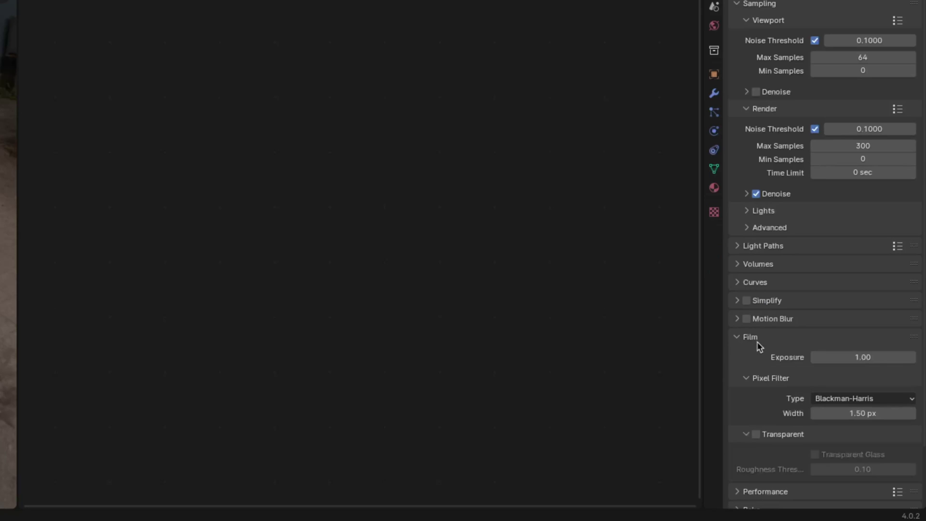
{"action": "left_click", "coordinate": [756, 434]}
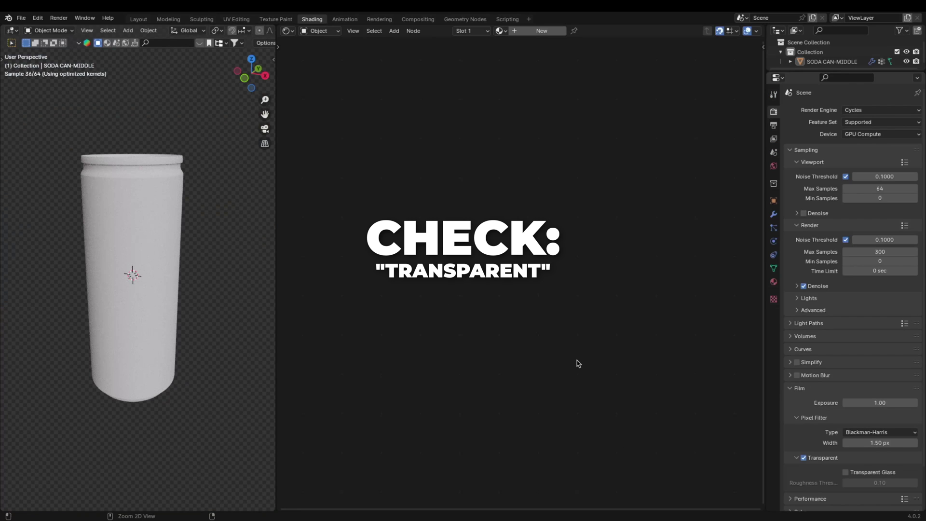
{"action": "key", "text": "ctrl+s"}
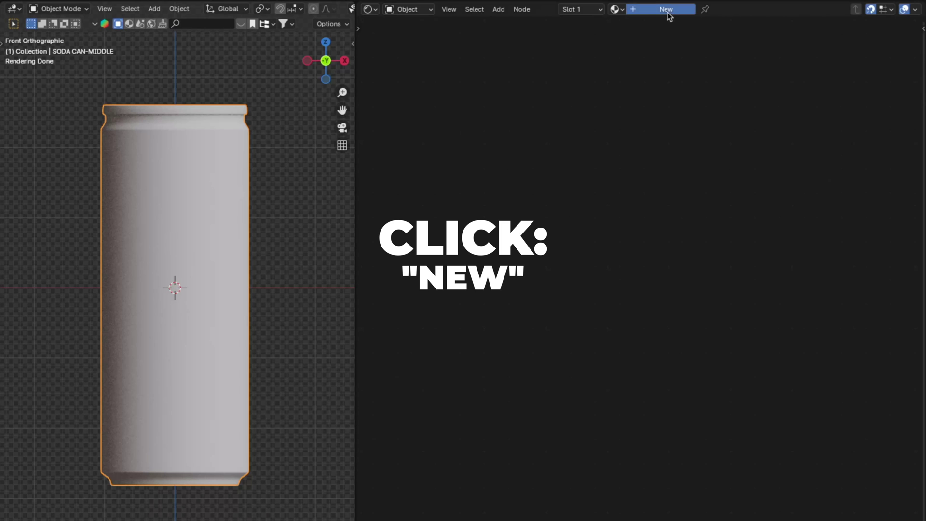
Create a new material on the can and name it SODA CAN-SILVER.
{"action": "left_click", "coordinate": [668, 10]}
{"action": "double_click", "coordinate": [705, 9]}
{"action": "key", "text": "BackSpace"}
{"action": "type", "text": "SODA CAN-SILVER"}
{"action": "key", "text": "Return"}
Set the Principled BSDF's Metallic value to 1.
{"action": "left_click", "coordinate": [604, 240]}
{"action": "type", "text": "1"}
{"action": "key", "text": "Return"}
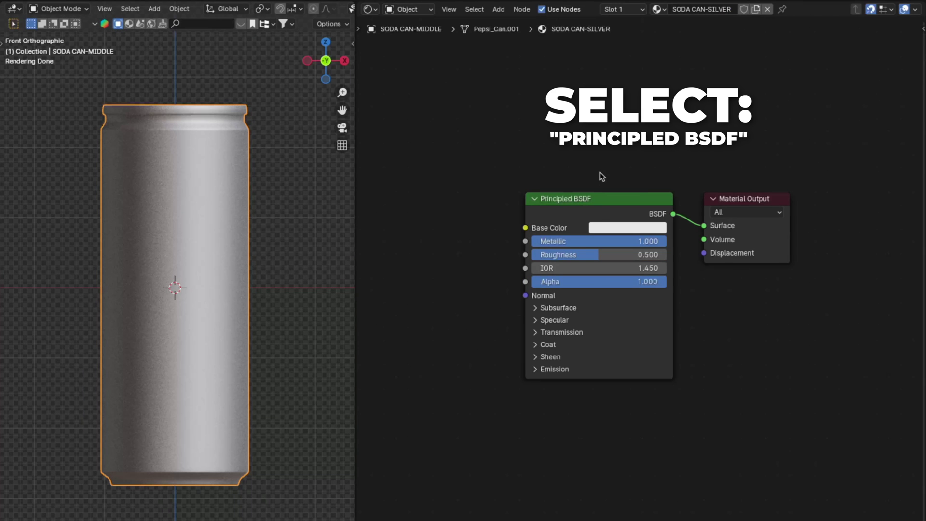
Add a Node Wrangler texture setup with Image Texture, Mapping and Texture Coordinate nodes to the Principled BSDF.
{"action": "left_click", "coordinate": [496, 196]}
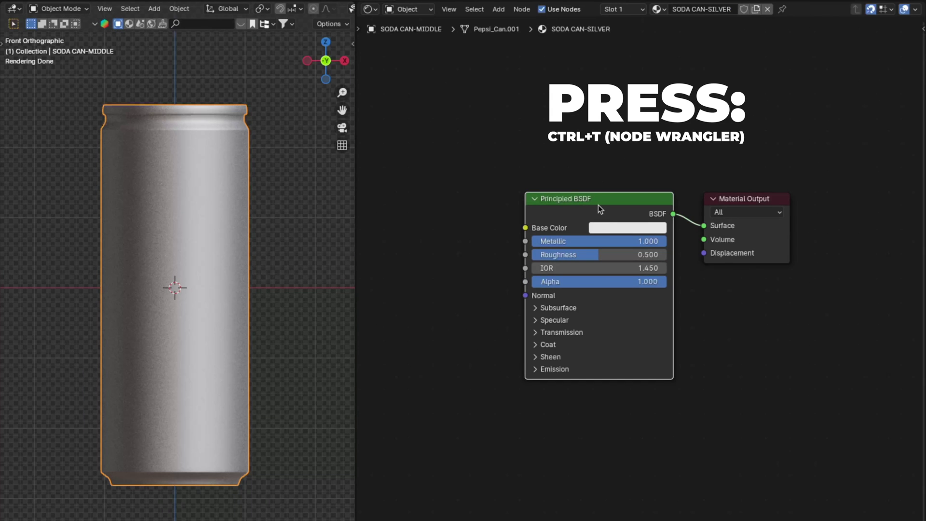
{"action": "key", "text": "ctrl+t"}
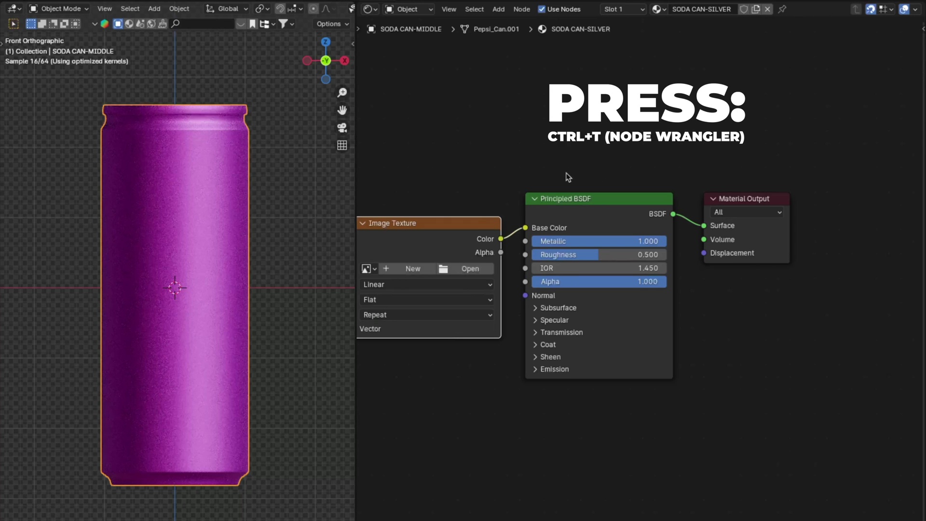
{"action": "key", "text": "ctrl+t"}
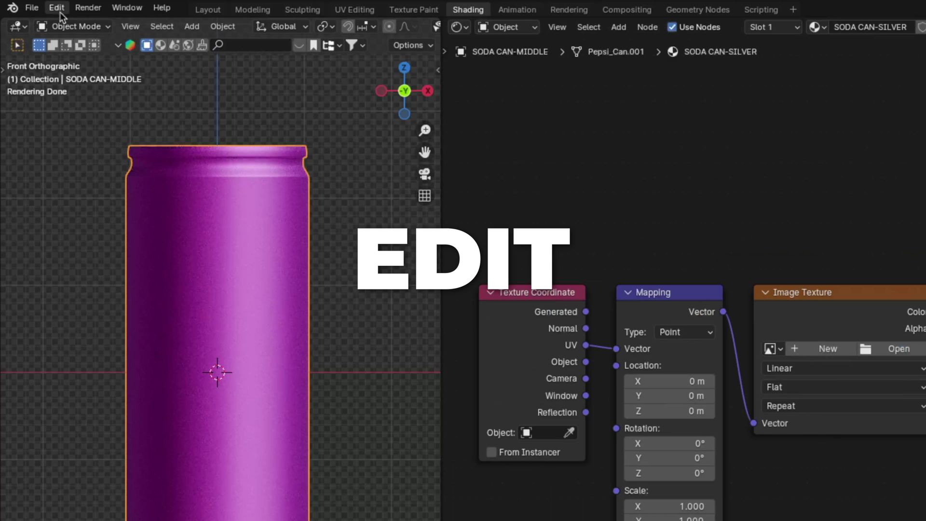
Look up "node" among the add-ons in the Preferences.
{"action": "left_click", "coordinate": [60, 8]}
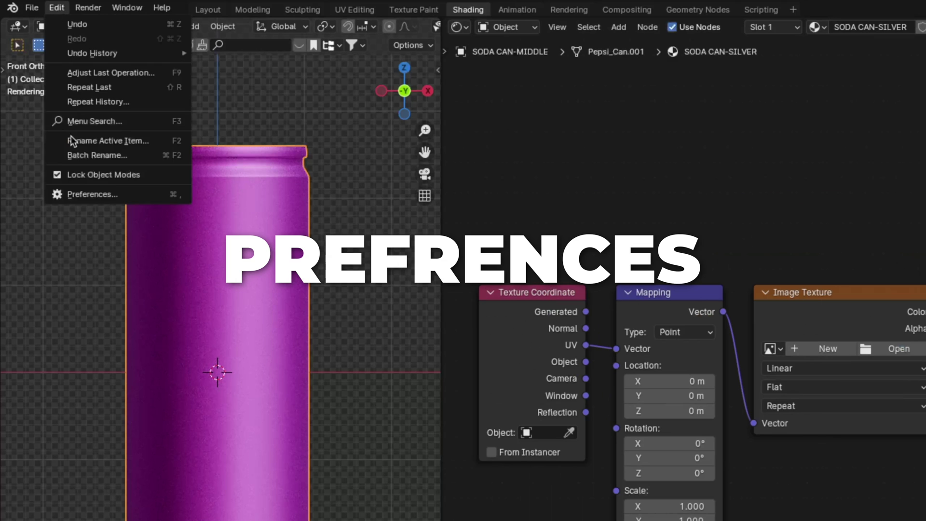
{"action": "left_click", "coordinate": [128, 198]}
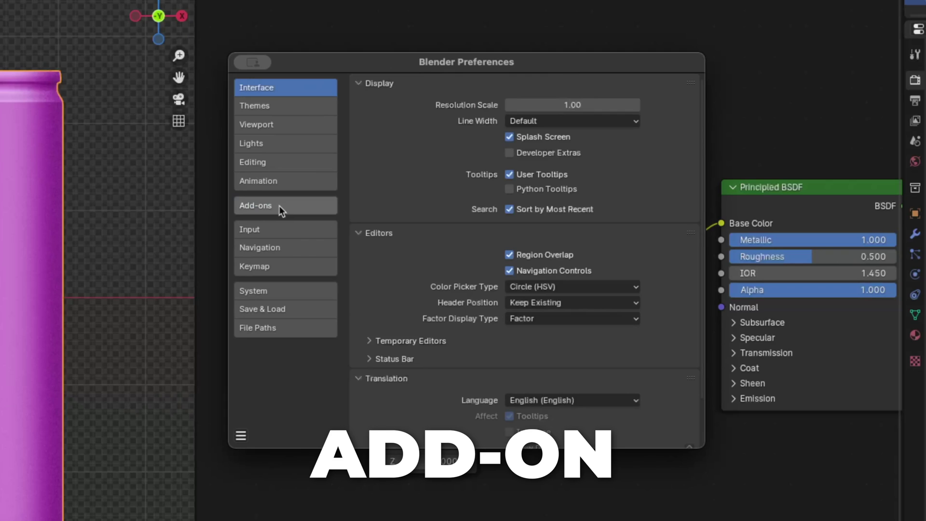
{"action": "left_click", "coordinate": [280, 206]}
{"action": "left_click", "coordinate": [633, 106]}
{"action": "type", "text": "node"}
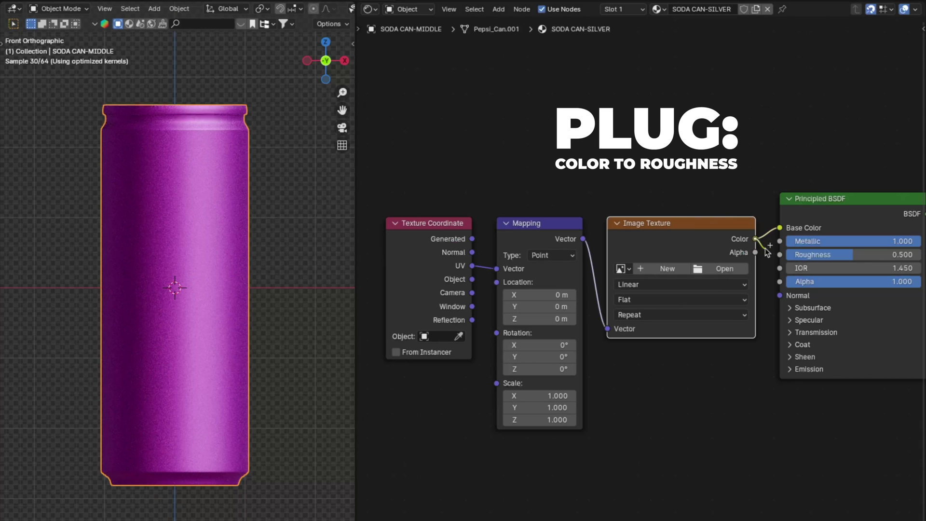
Reroute the Image Texture's Color output to Roughness, and link the Texture Coordinate's Object output to the Mapping node's Vector input.
{"action": "left_click_drag", "start_coordinate": [768, 253], "coordinate": [779, 254]}
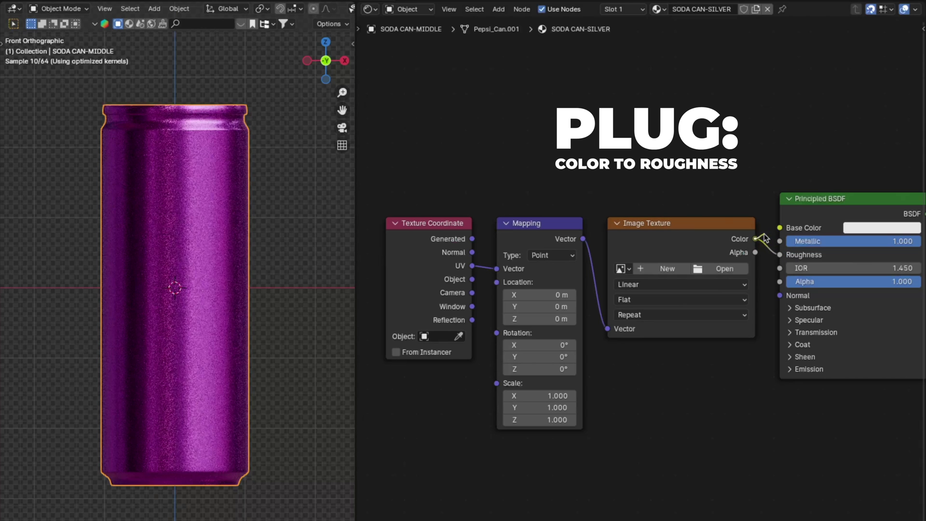
{"action": "left_click_drag", "start_coordinate": [473, 280], "coordinate": [496, 269]}
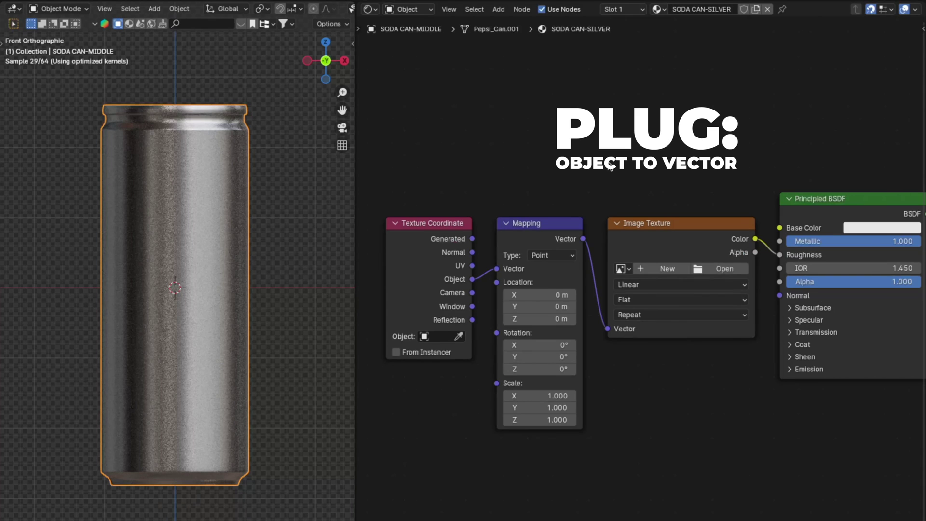
Load Fingerprints002_4K_Roughness.jpg from the Fingerprints 2 folder into the Image Texture node.
{"action": "scroll", "coordinate": [611, 167], "scroll_direction": "right", "scroll_amount": 2, "text": "ctrl"}
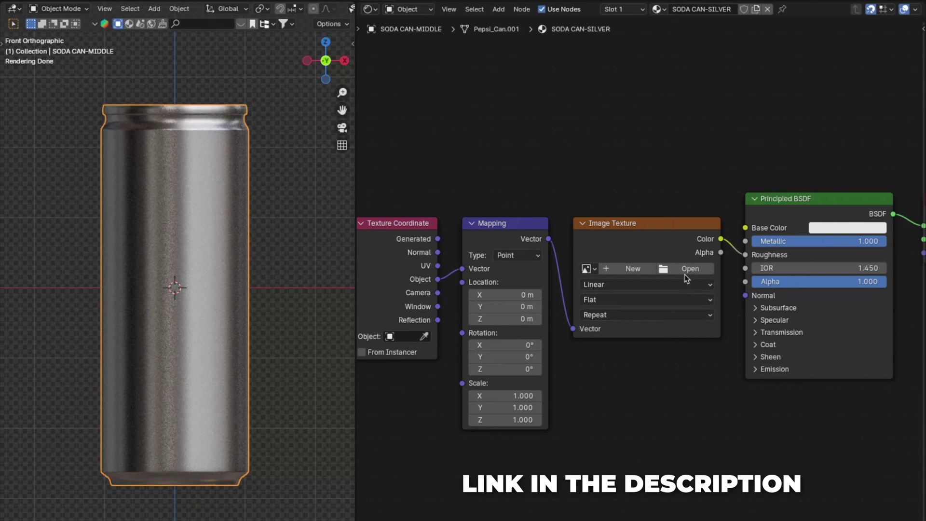
{"action": "left_click", "coordinate": [685, 268]}
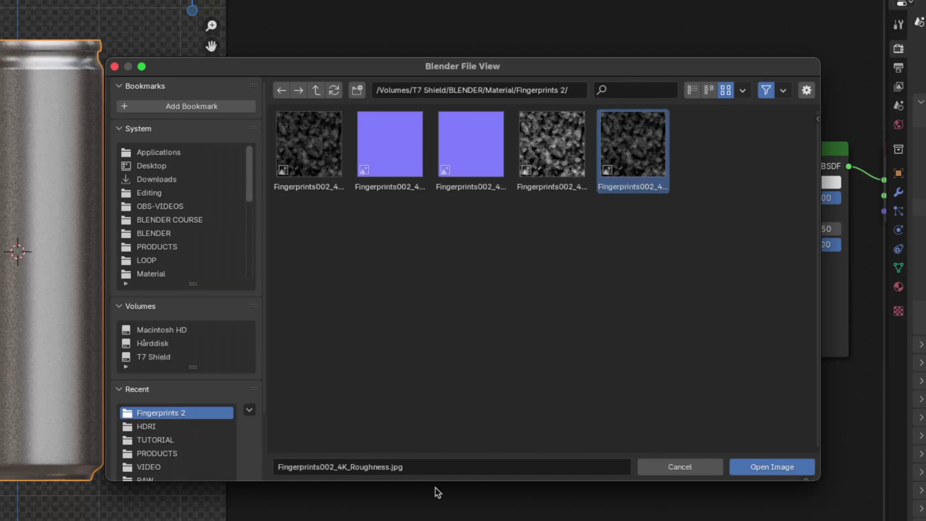
{"action": "left_click", "coordinate": [772, 467]}
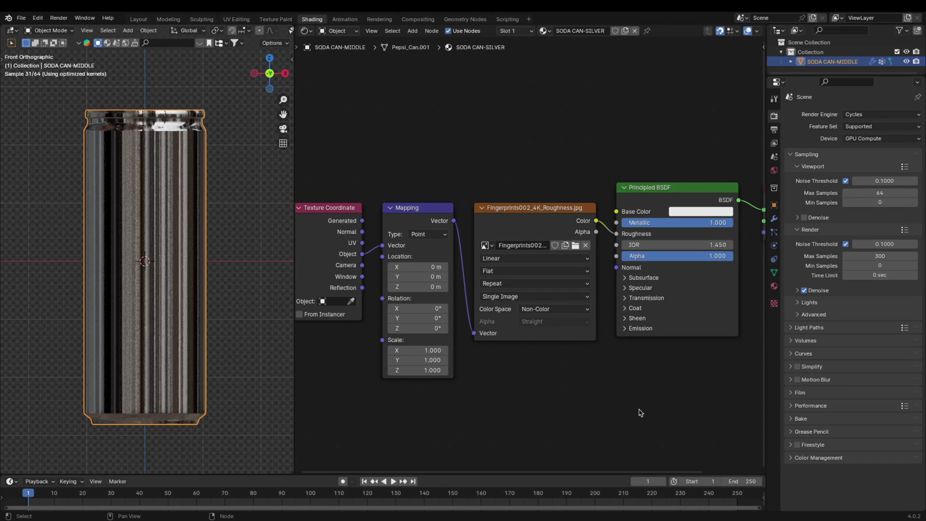
Insert a Color Ramp between the fingerprint texture and the Roughness input, and preview its output on the can.
{"action": "key", "text": "shift+a"}
{"action": "type", "text": "color ramp"}
{"action": "key", "text": "Return"}
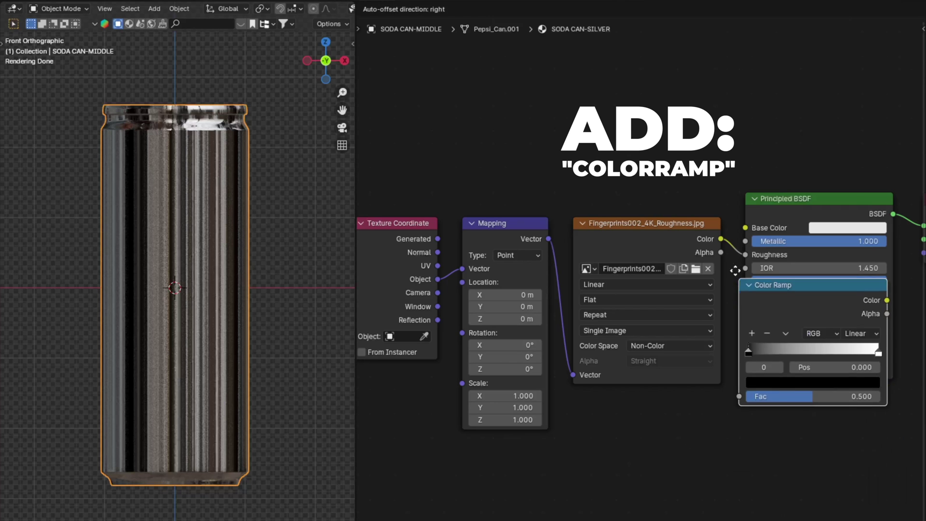
{"action": "left_click", "coordinate": [726, 207]}
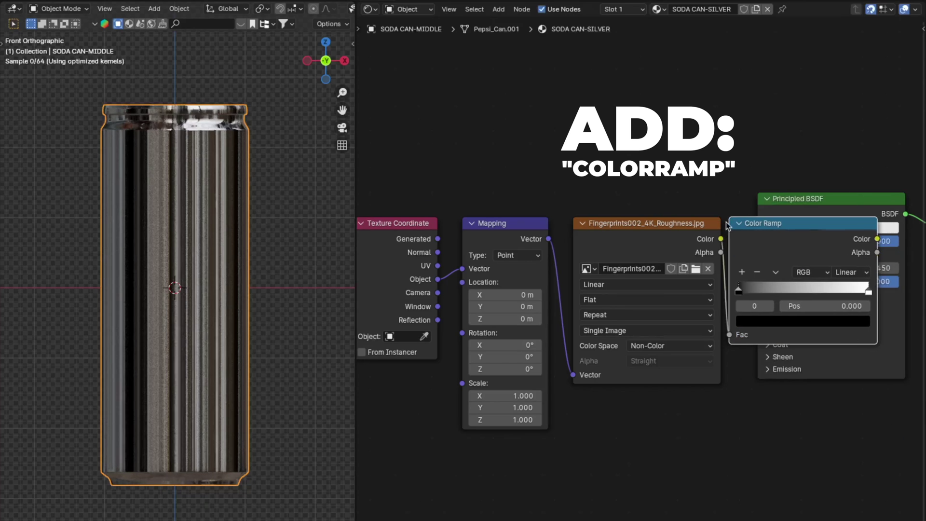
{"action": "middle_click_drag", "start_coordinate": [847, 207], "coordinate": [750, 206]}
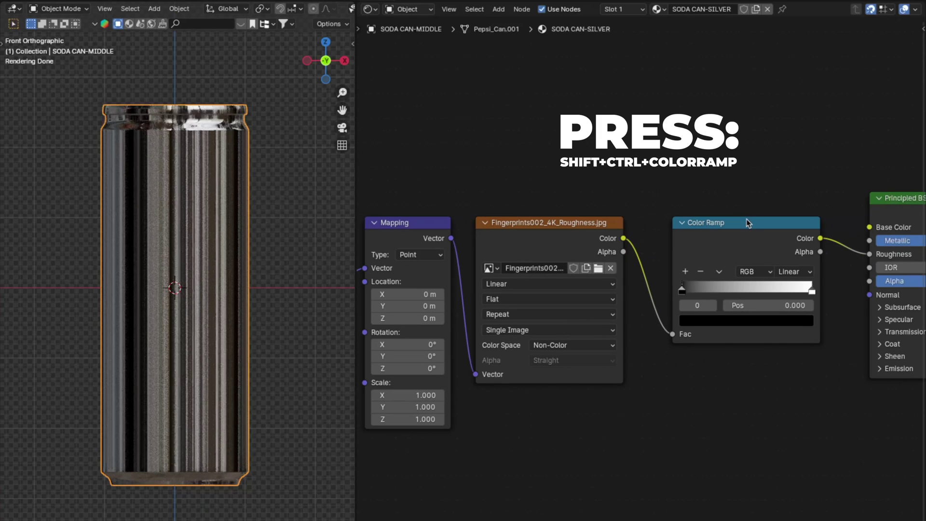
{"action": "left_click", "coordinate": [748, 223], "text": "ctrl+shift"}
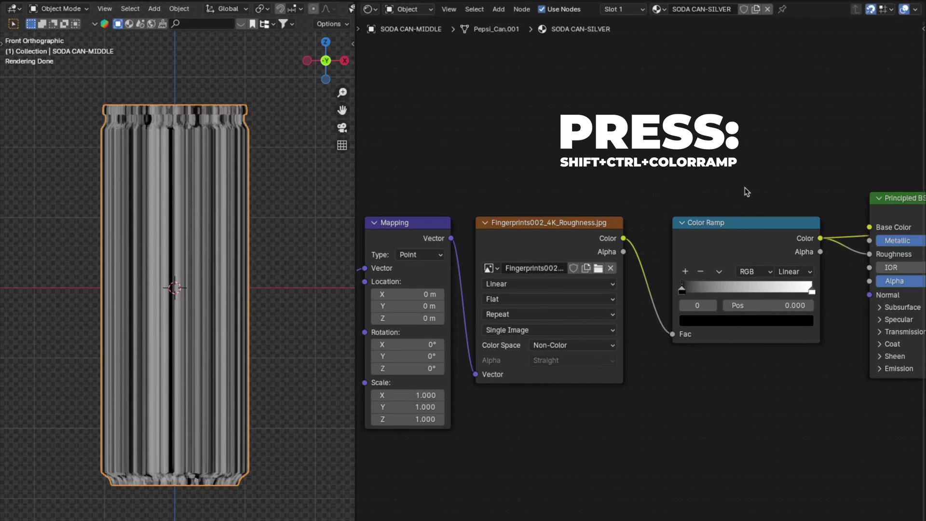
Set the Mapping node's Scale to 0.1 on X, Y and Z.
{"action": "middle_click_drag", "start_coordinate": [382, 396], "coordinate": [432, 395]}
{"action": "left_click_drag", "start_coordinate": [433, 395], "coordinate": [433, 419]}
{"action": "type", "text": "0."}
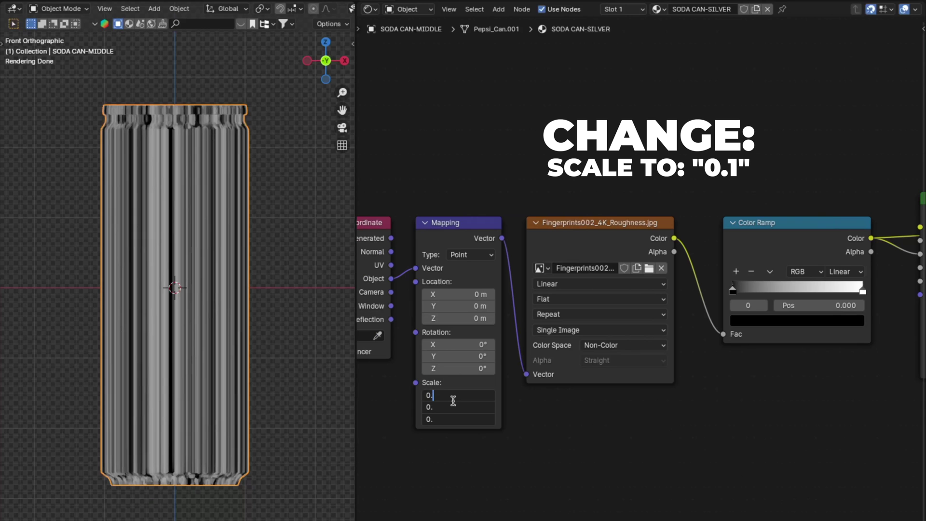
{"action": "key", "text": "Return"}
Set the fingerprint texture's projection to Box with a Blend of 0.5.
{"action": "left_click", "coordinate": [562, 300]}
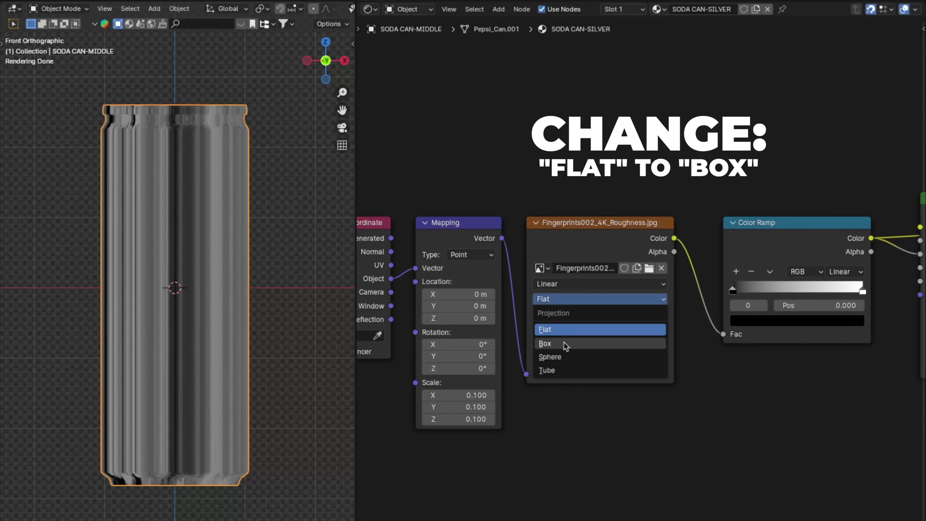
{"action": "left_click", "coordinate": [565, 346]}
{"action": "left_click", "coordinate": [577, 313]}
{"action": "type", "text": "0."}
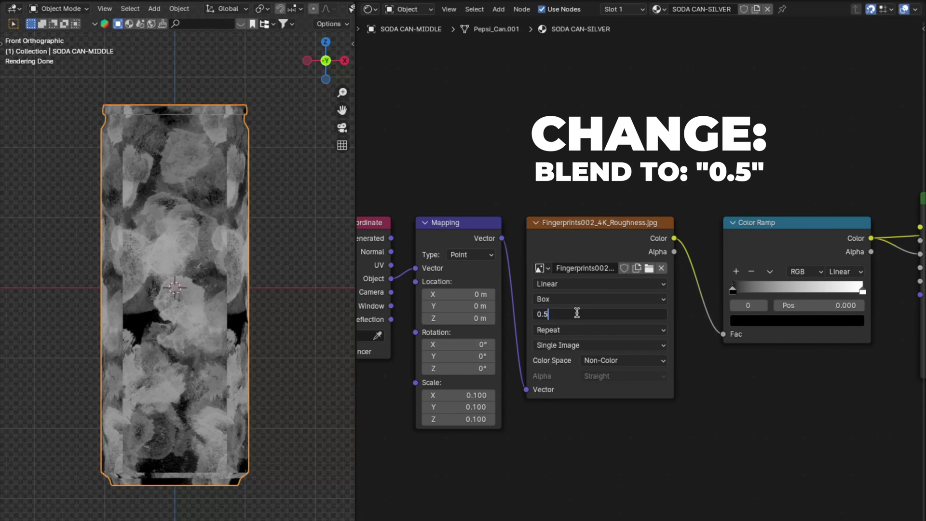
{"action": "type", "text": "5"}
{"action": "key", "text": "Return"}
{"action": "left_click", "coordinate": [612, 361]}
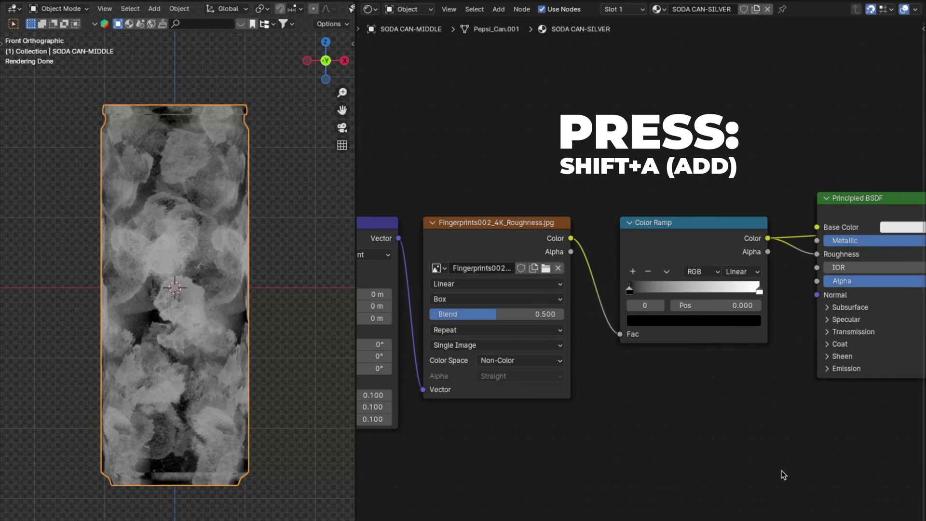
Add a Noise Texture node below the fingerprint texture and preview its output on the can.
{"action": "mouse_move", "coordinate": [781, 470]}
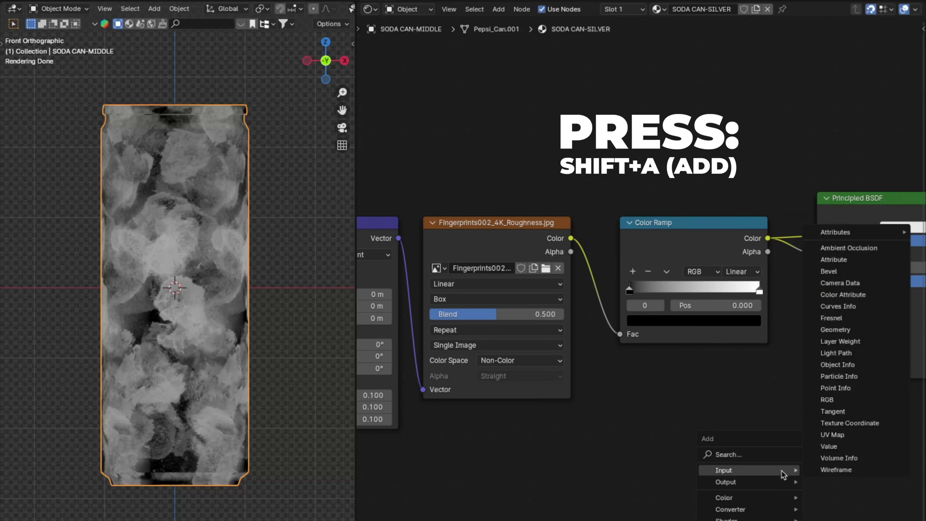
{"action": "type", "text": "noise"}
{"action": "key", "text": "Return"}
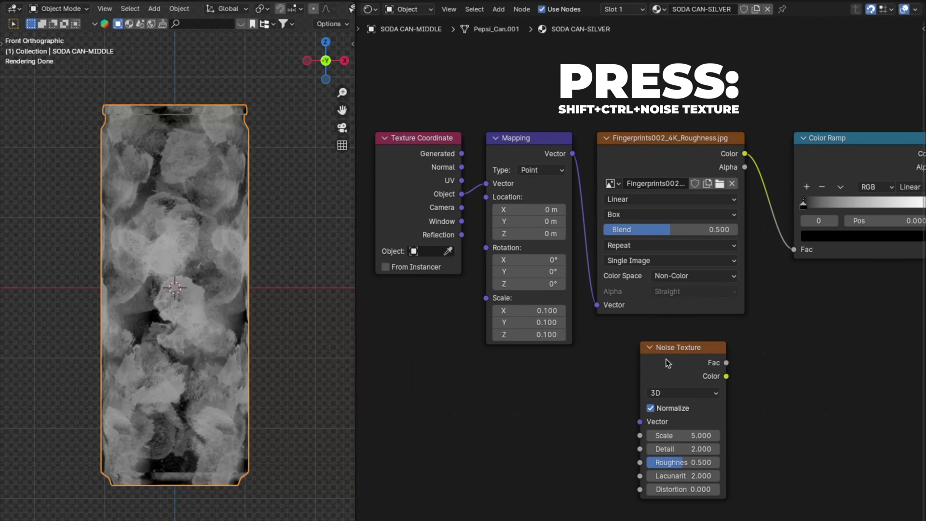
{"action": "left_click", "coordinate": [667, 363], "text": "ctrl+shift"}
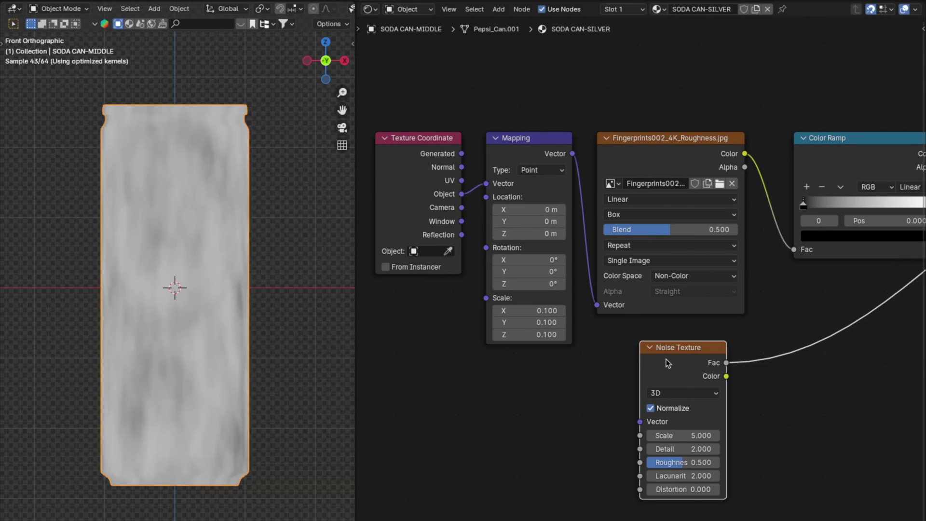
Duplicate the Mapping node with its Object link kept, and connect the copy's Vector output to the Noise Texture's Vector.
{"action": "left_click", "coordinate": [534, 443]}
{"action": "left_click", "coordinate": [523, 140]}
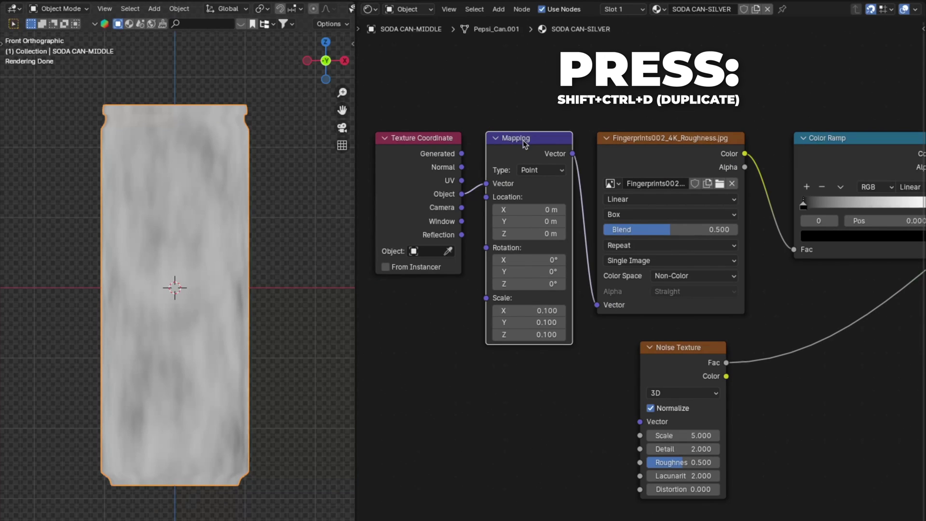
{"action": "key", "text": "shift+ctrl+d"}
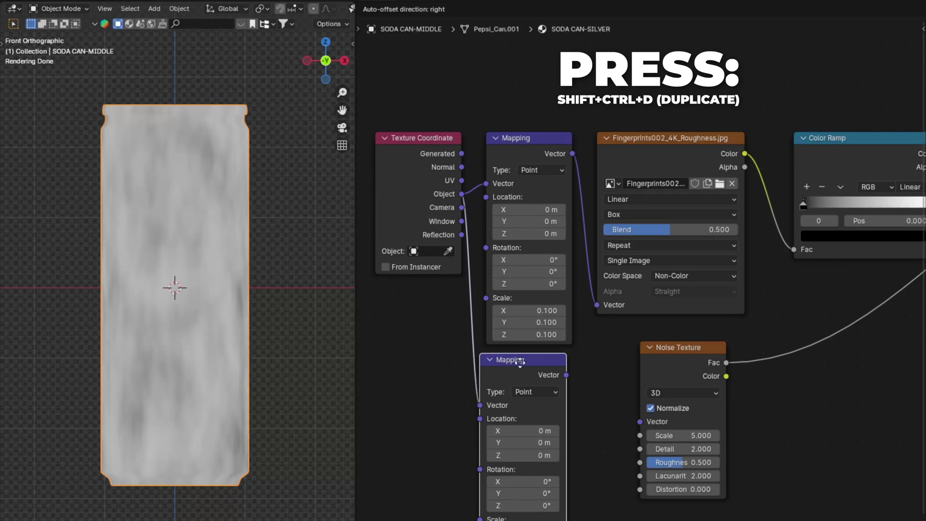
{"action": "left_click", "coordinate": [525, 376]}
{"action": "middle_click_drag", "start_coordinate": [580, 360], "coordinate": [561, 305]}
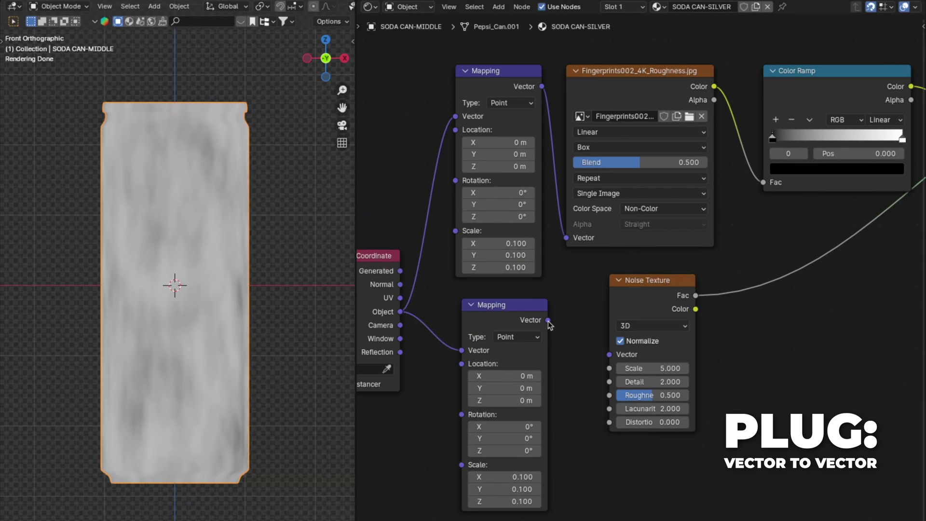
{"action": "left_click_drag", "start_coordinate": [548, 321], "coordinate": [609, 354]}
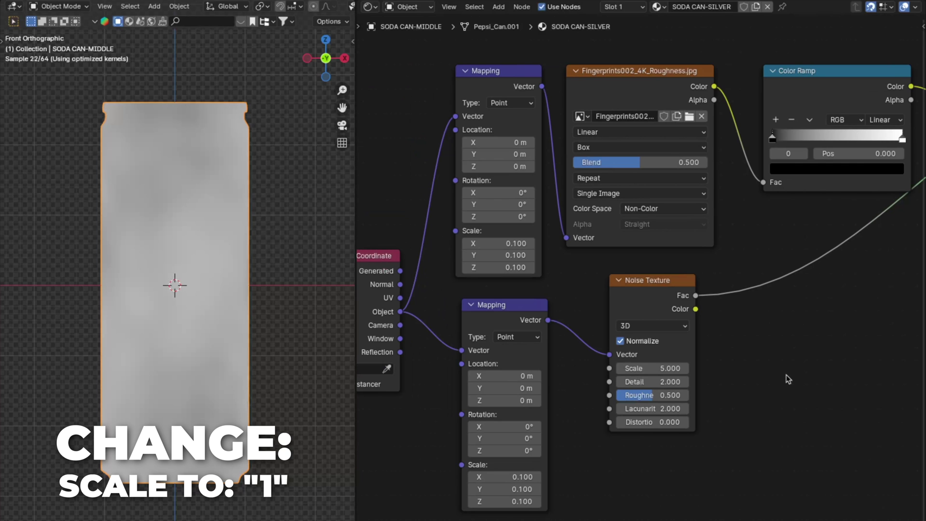
Set the duplicated Mapping node's Scale to 1 on all three axes.
{"action": "left_click_drag", "start_coordinate": [513, 476], "coordinate": [513, 501]}
{"action": "type", "text": "1"}
{"action": "key", "text": "Return"}
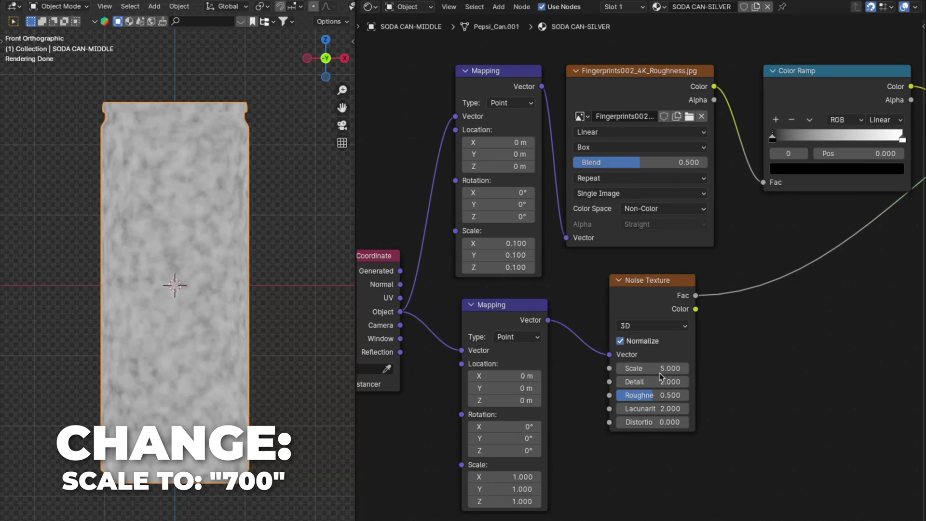
Set the Noise Texture's Scale to 700 and its Detail to 0.
{"action": "left_click", "coordinate": [545, 330]}
{"action": "type", "text": "700"}
{"action": "key", "text": "Return"}
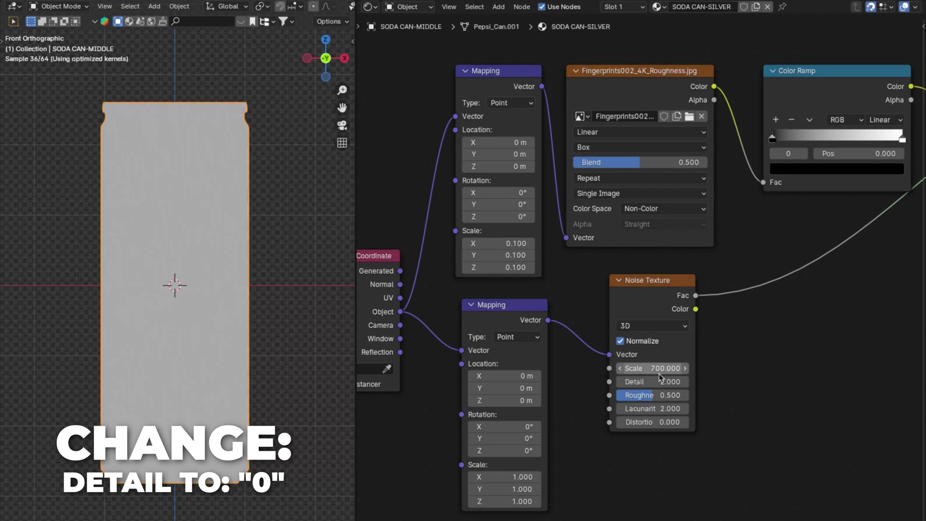
{"action": "left_click", "coordinate": [657, 382]}
{"action": "type", "text": "0"}
{"action": "key", "text": "Return"}
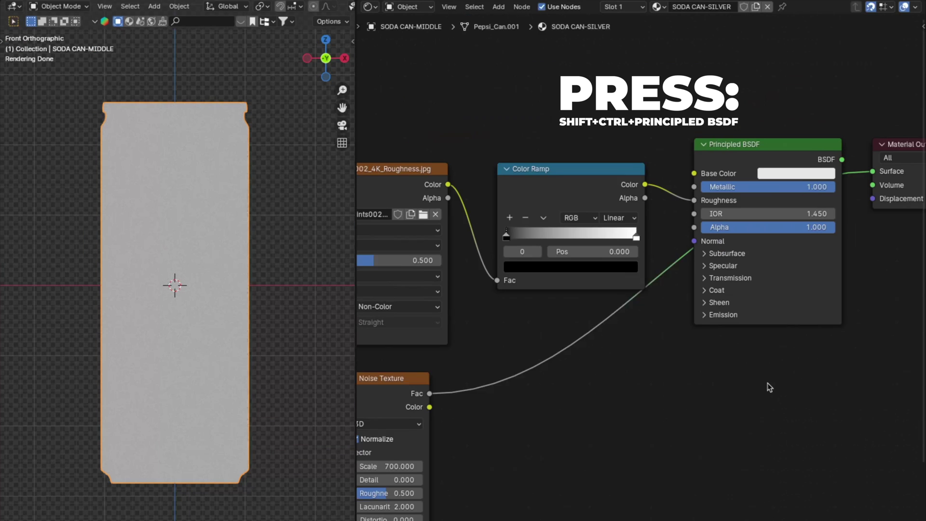
Route the Principled BSDF back to the Material Output's Surface input.
{"action": "scroll", "coordinate": [770, 387], "scroll_direction": "up", "scroll_amount": 1}
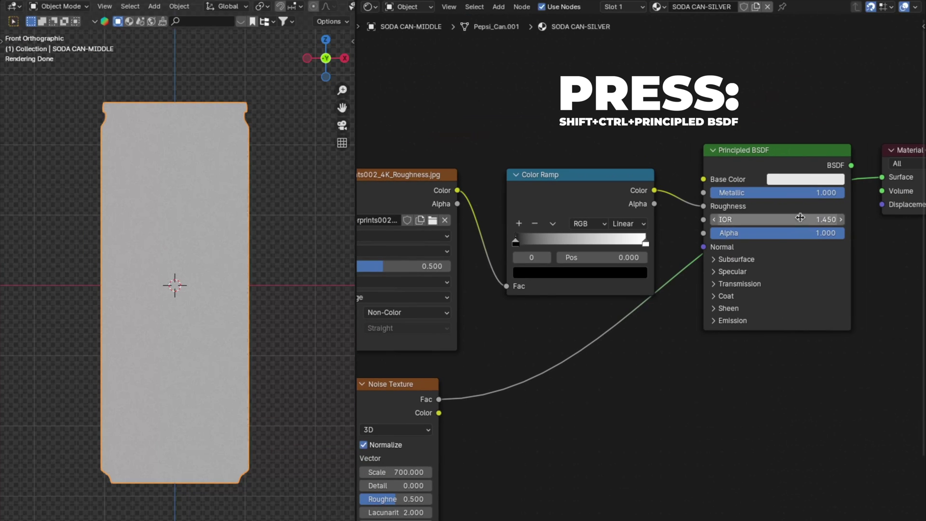
{"action": "left_click", "coordinate": [776, 153], "text": "ctrl+shift"}
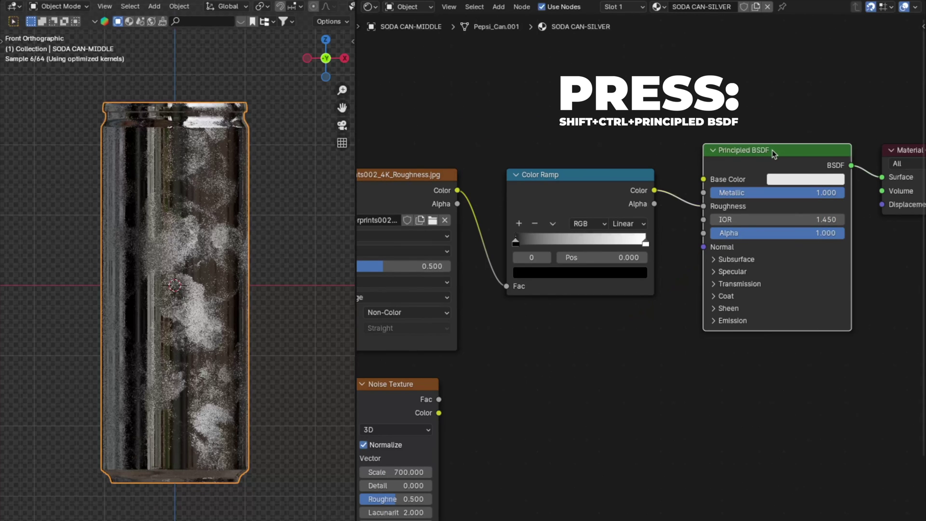
Add a Bump node and connect the Noise Texture's Fac output to its Height input.
{"action": "left_click", "coordinate": [588, 364]}
{"action": "key", "text": "shift+a"}
{"action": "type", "text": "bump"}
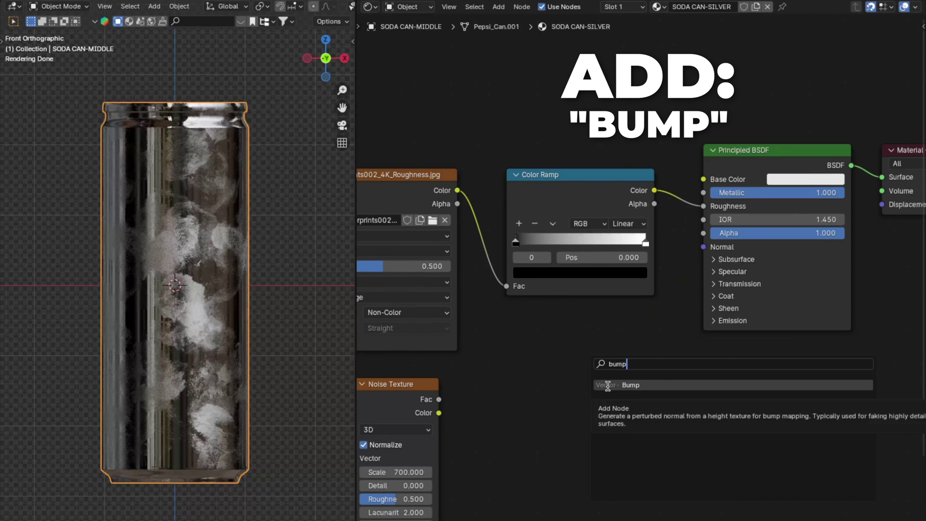
{"action": "left_click", "coordinate": [610, 411]}
{"action": "left_click_drag", "start_coordinate": [438, 399], "coordinate": [499, 444]}
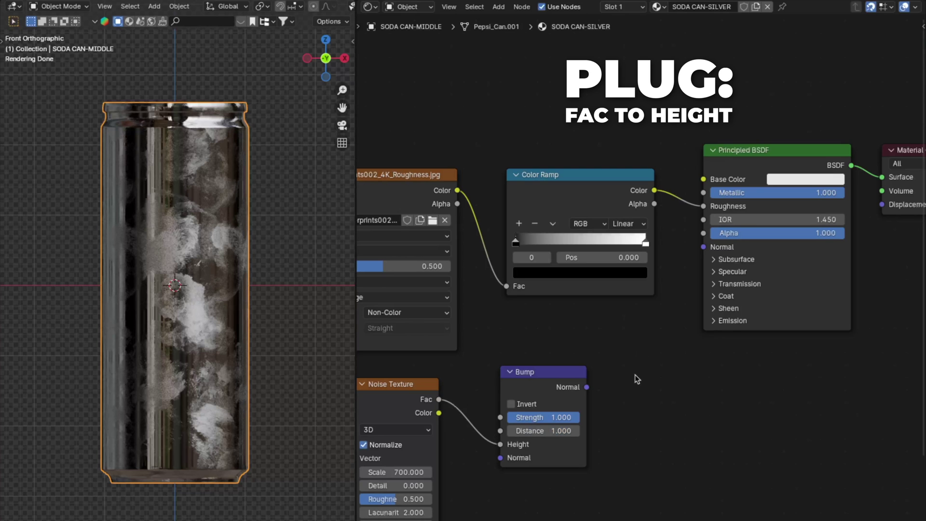
Set the Bump node's Strength to 0.063 and connect its Normal output to the Principled BSDF's Normal input.
{"action": "left_click", "coordinate": [541, 416]}
{"action": "type", "text": "0.063"}
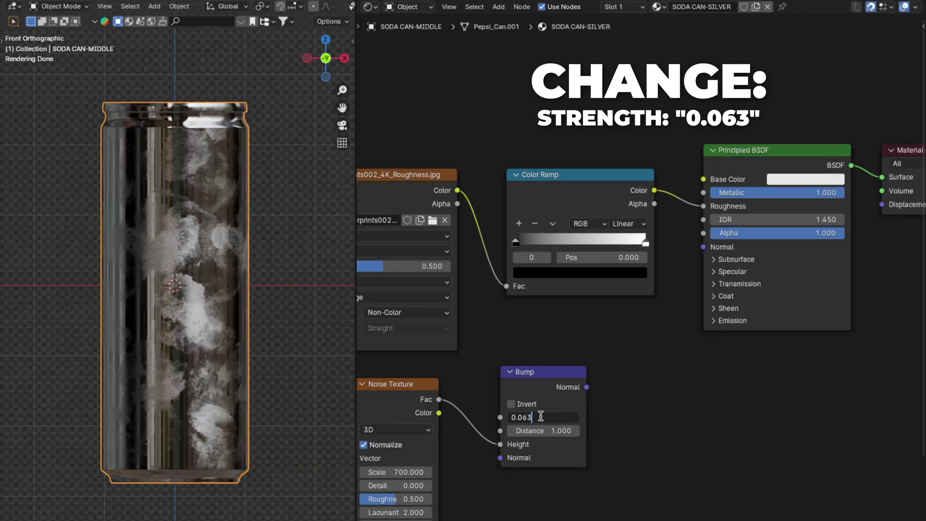
{"action": "key", "text": "Return"}
{"action": "left_click_drag", "start_coordinate": [587, 387], "coordinate": [704, 247]}
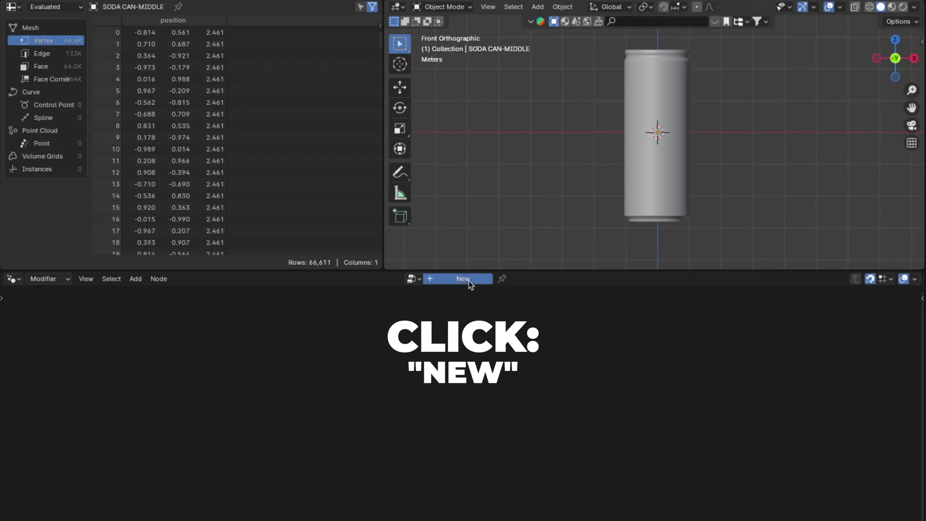
Create a geometry nodes tree on the can named WATER DROPLETS, and enlarge the properties editor upward.
{"action": "left_click", "coordinate": [469, 279]}
{"action": "double_click", "coordinate": [467, 279]}
{"action": "type", "text": "WATER DROPLETS"}
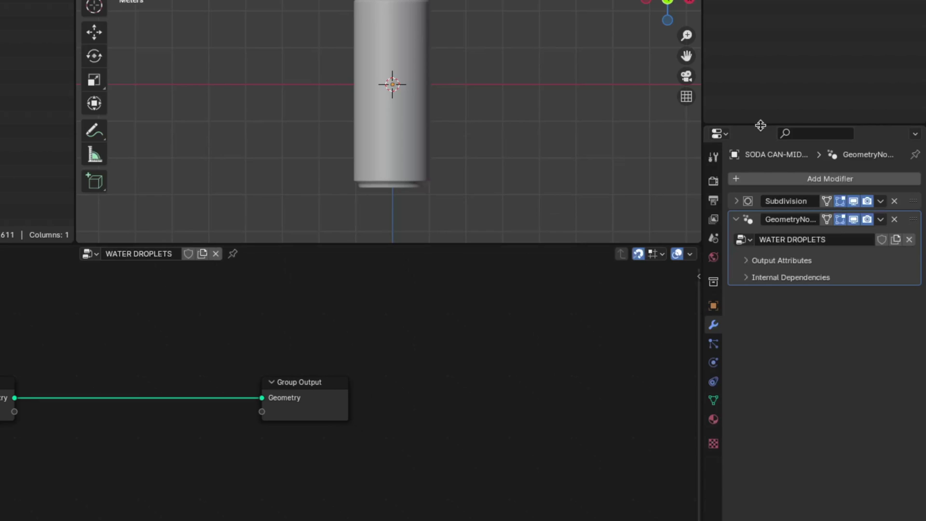
{"action": "left_click_drag", "start_coordinate": [761, 125], "coordinate": [770, 5]}
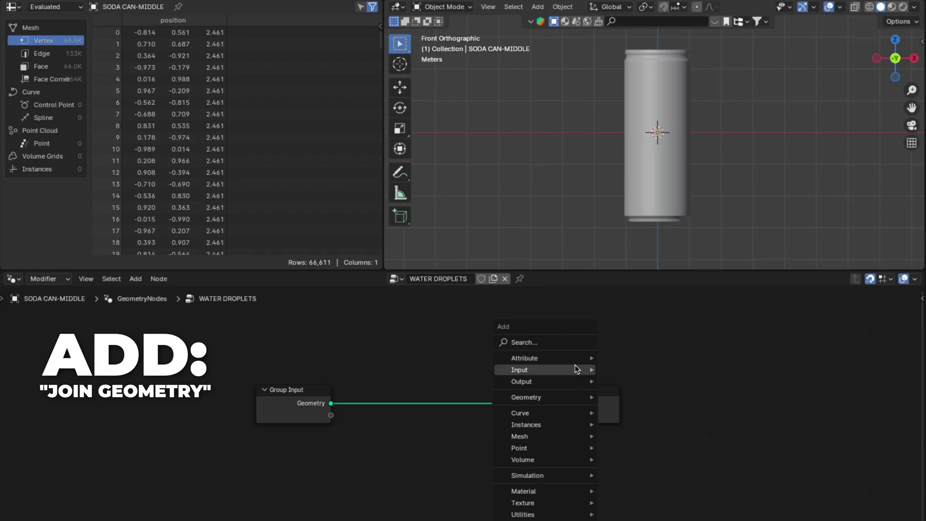
Insert a Join Geometry node on the link between Group Input and Group Output.
{"action": "left_click", "coordinate": [565, 342]}
{"action": "type", "text": "join"}
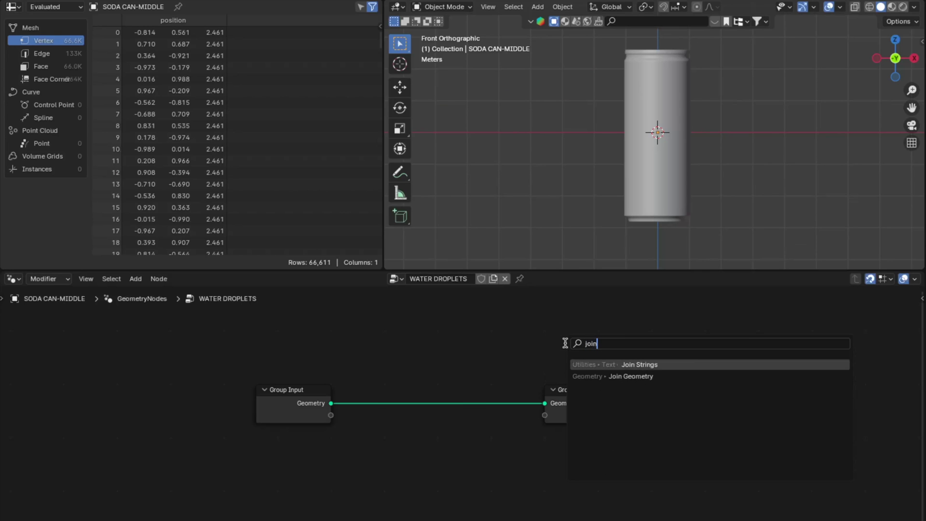
{"action": "left_click", "coordinate": [585, 376]}
{"action": "left_click", "coordinate": [443, 388]}
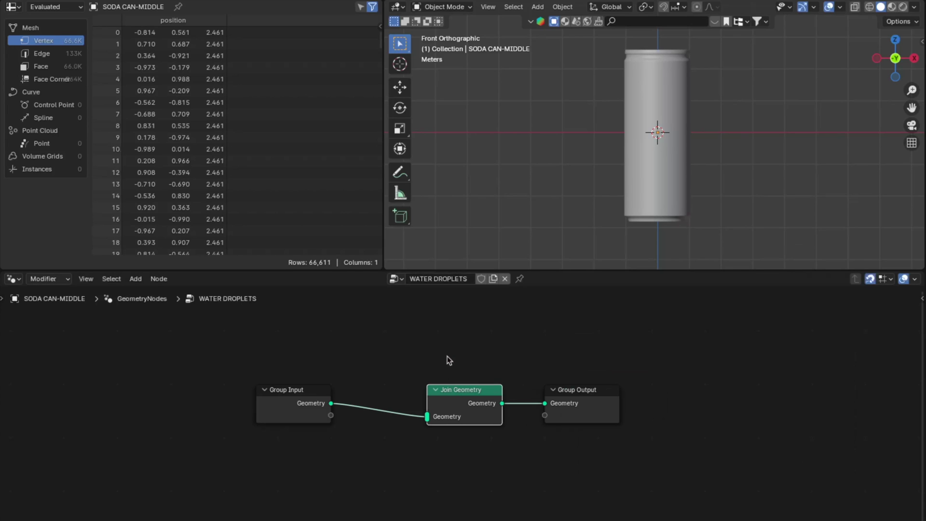
Add a Distribute Points on Faces node after Group Input, and also connect Group Input's Geometry directly to Join Geometry.
{"action": "key", "text": "shift+a"}
{"action": "left_click", "coordinate": [391, 341]}
{"action": "type", "text": "distr"}
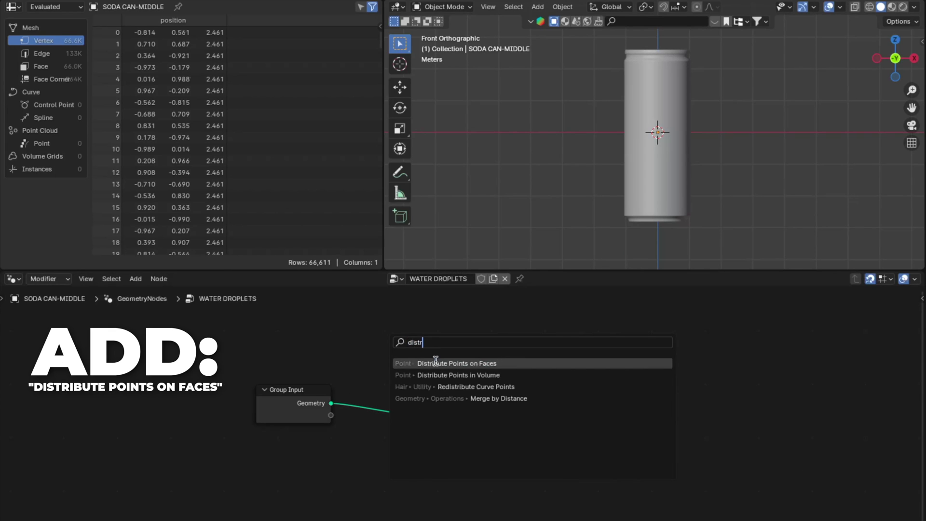
{"action": "left_click", "coordinate": [436, 363]}
{"action": "left_click", "coordinate": [368, 357]}
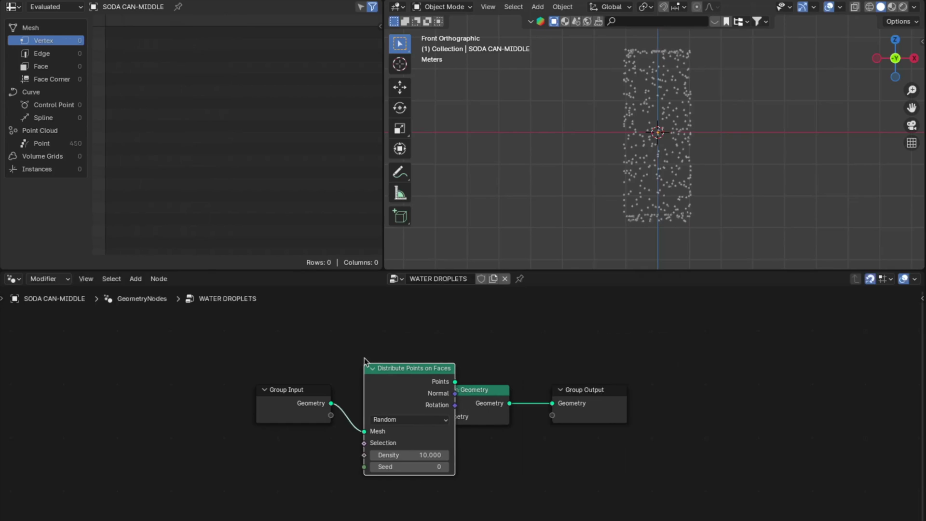
{"action": "left_click", "coordinate": [456, 326]}
{"action": "left_click_drag", "start_coordinate": [331, 404], "coordinate": [501, 414]}
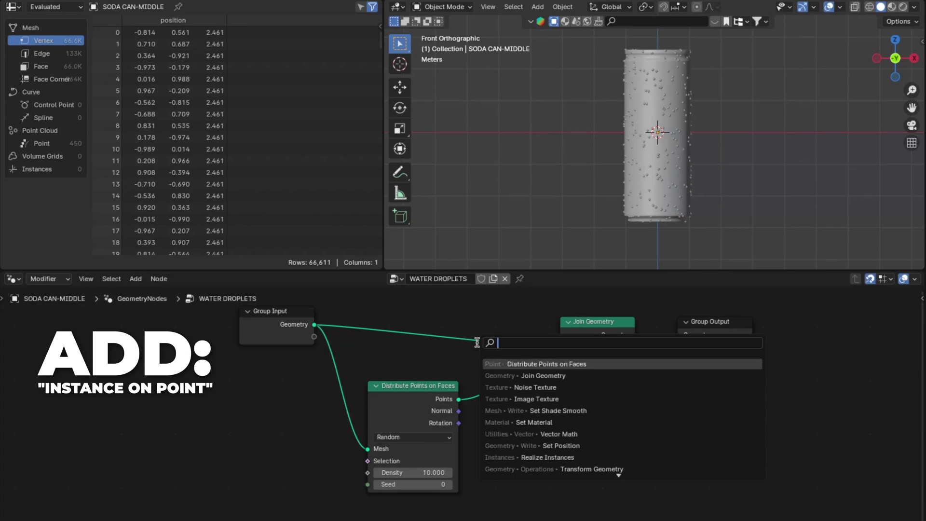
Insert an Instance on Points node between Distribute Points on Faces and Join Geometry.
{"action": "type", "text": "tan"}
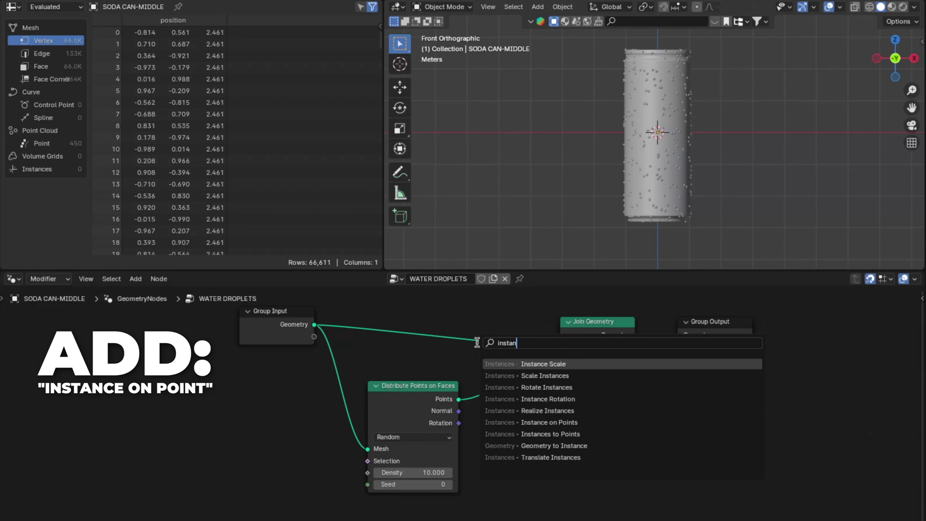
{"action": "key", "text": "Down"}
{"action": "key", "text": "Down"}
{"action": "key", "text": "Down"}
{"action": "key", "text": "Down"}
{"action": "key", "text": "Down"}
{"action": "key", "text": "Return"}
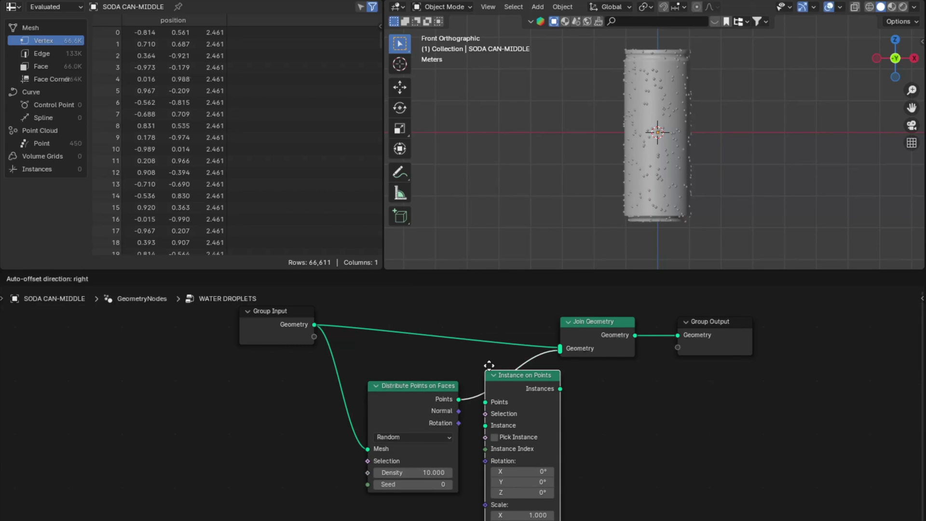
{"action": "left_click", "coordinate": [489, 365]}
Add a UV Sphere node, connect its Mesh output to Instance on Points' Instance input, and set its Radius to 0.06 m.
{"action": "key", "text": "shift+a"}
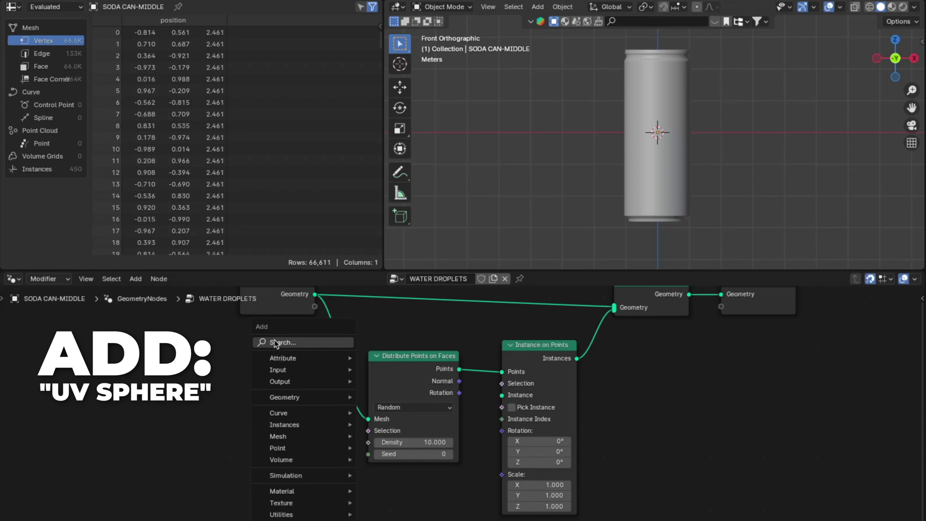
{"action": "type", "text": "uv s"}
{"action": "key", "text": "Return"}
{"action": "left_click", "coordinate": [465, 509]}
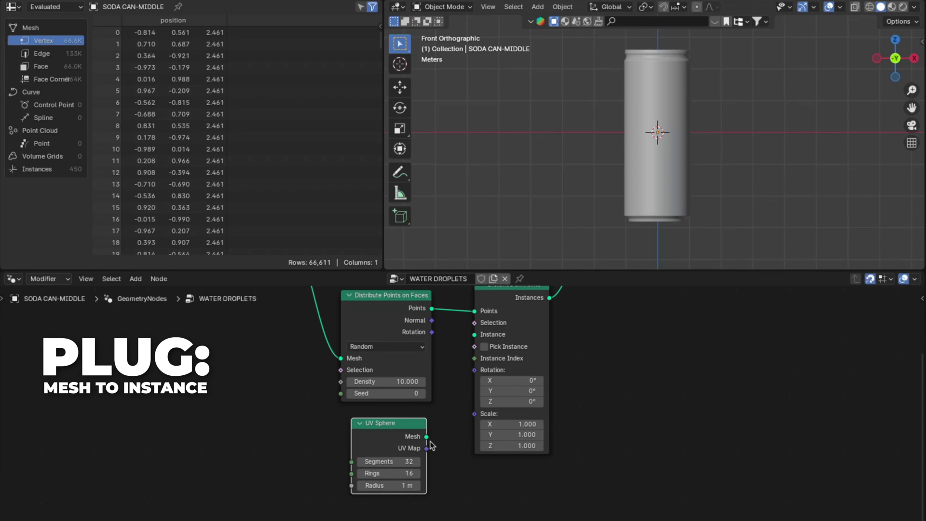
{"action": "left_click_drag", "start_coordinate": [427, 436], "coordinate": [474, 335]}
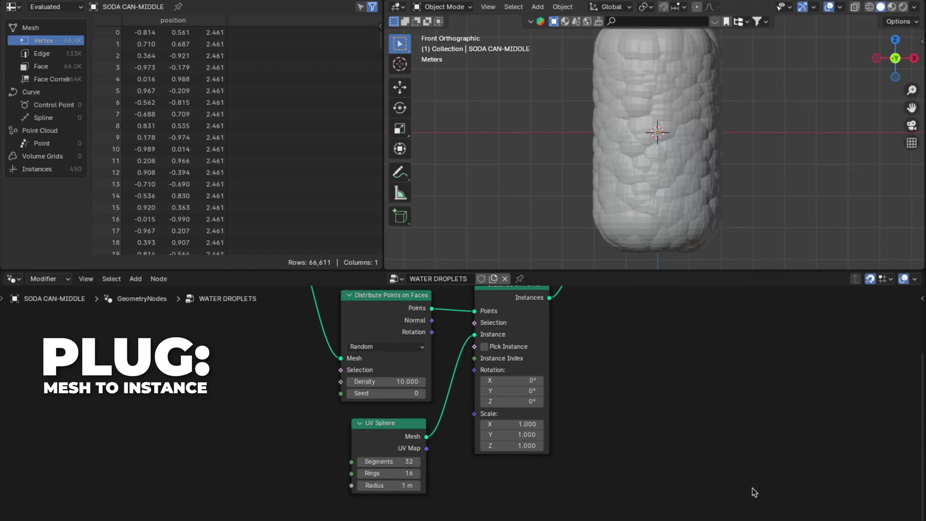
{"action": "left_click", "coordinate": [397, 484]}
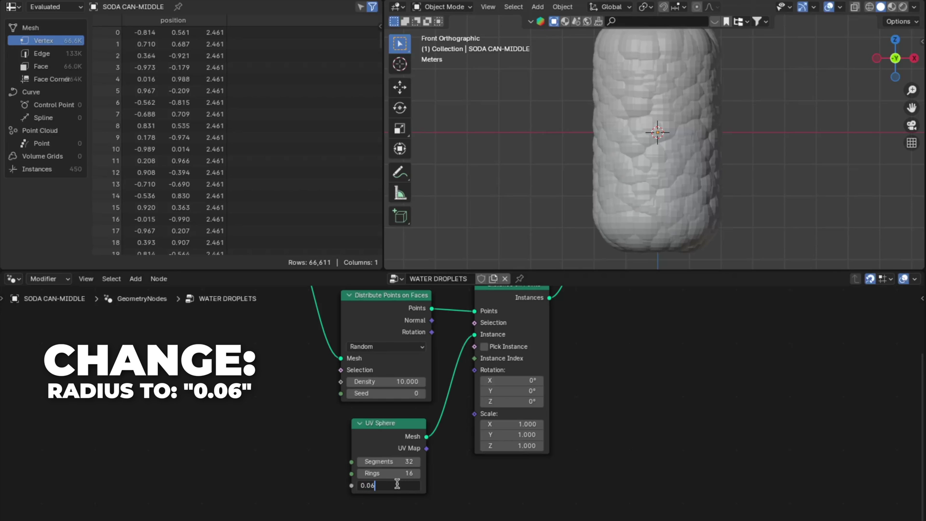
{"action": "key", "text": "Return"}
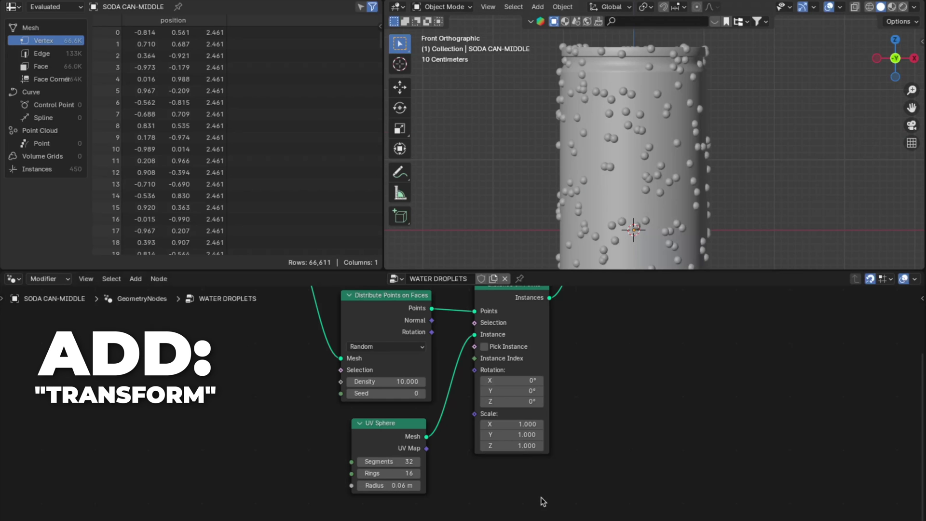
Insert a Transform Geometry node between UV Sphere and Instance on Points, and set its Z Scale to 1.41.
{"action": "key", "text": "shift+a"}
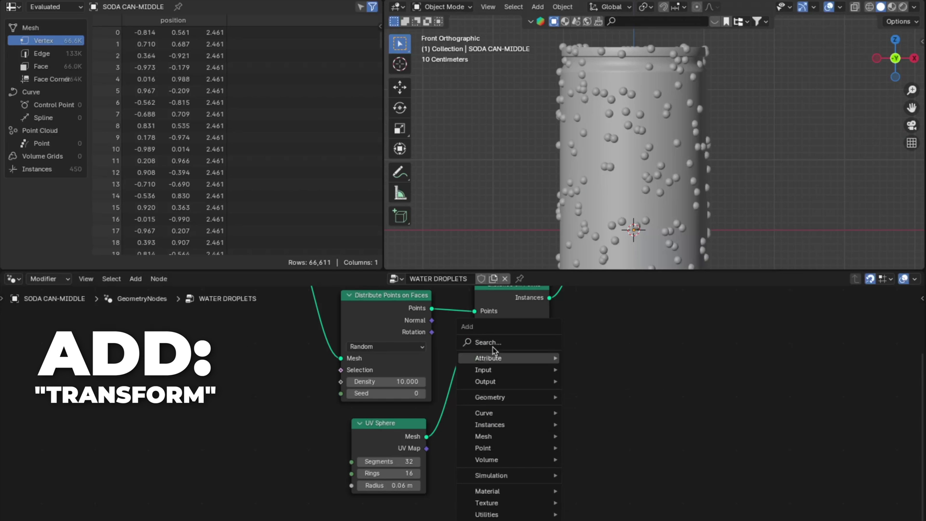
{"action": "left_click", "coordinate": [492, 339]}
{"action": "type", "text": "trans"}
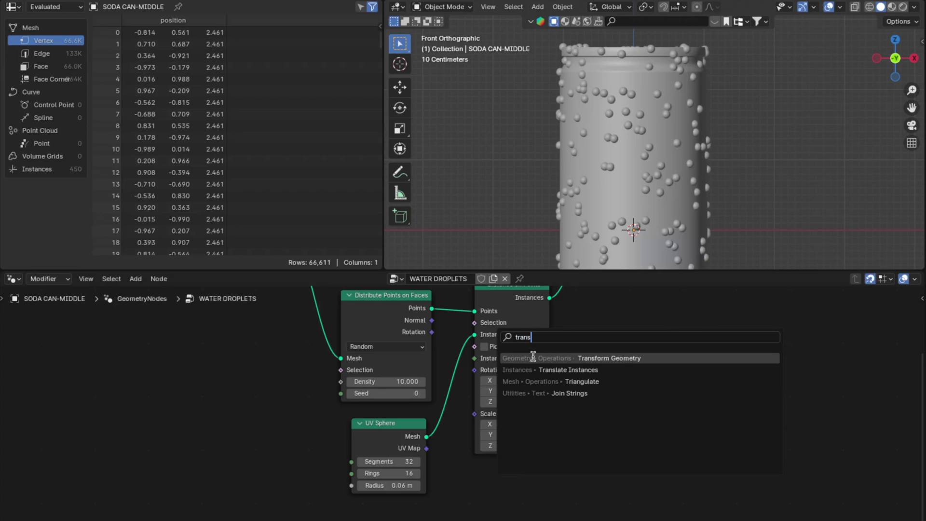
{"action": "left_click", "coordinate": [533, 358]}
{"action": "left_click", "coordinate": [439, 354]}
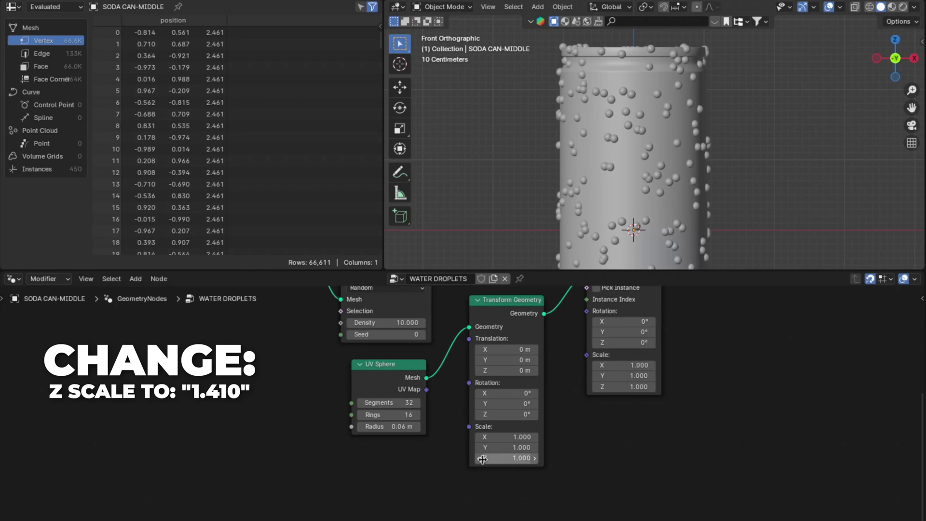
{"action": "left_click", "coordinate": [482, 459]}
{"action": "key", "text": "BackSpace"}
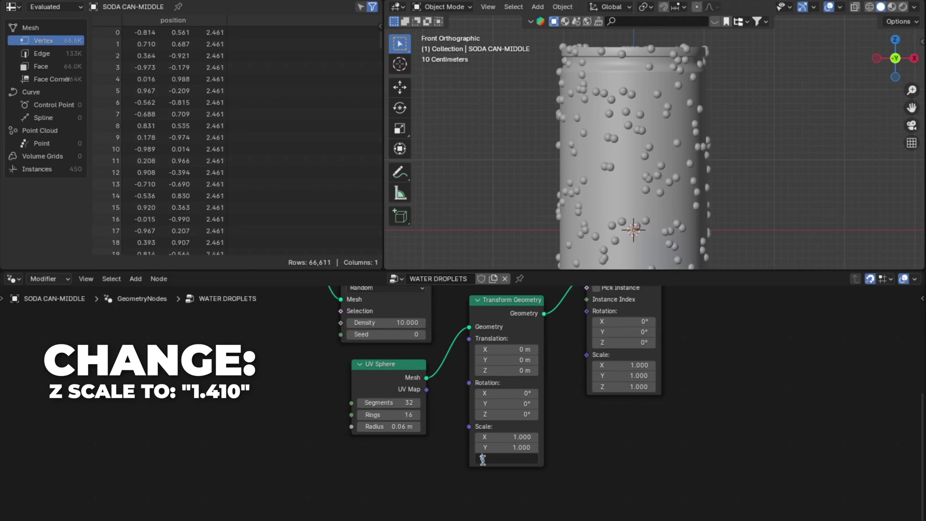
{"action": "type", "text": "1.41"}
{"action": "key", "text": "Return"}
Add a Random Value node, connect its Value to Instance on Points' Scale, and set its Min to 0.5.
{"action": "key", "text": "shift+a"}
{"action": "type", "text": "random"}
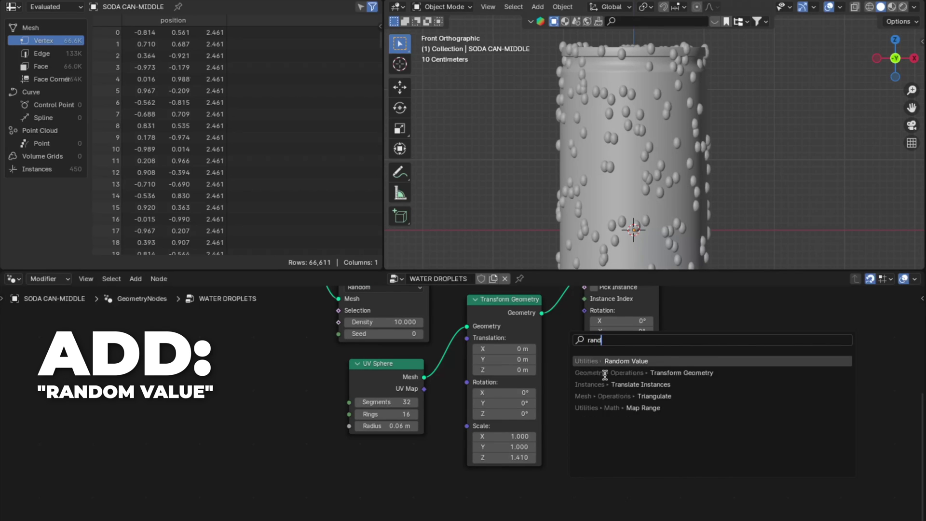
{"action": "left_click", "coordinate": [603, 359]}
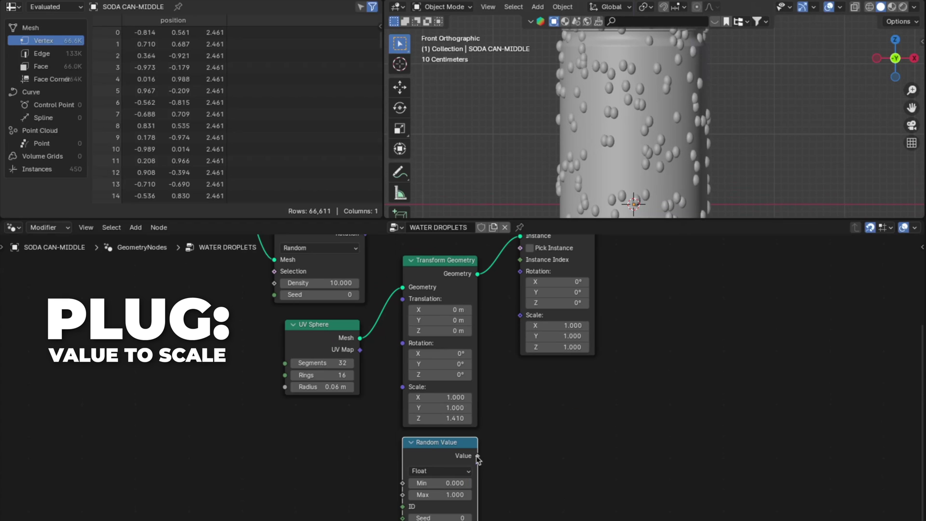
{"action": "left_click_drag", "start_coordinate": [477, 456], "coordinate": [516, 319]}
{"action": "left_click_drag", "start_coordinate": [516, 319], "coordinate": [520, 316]}
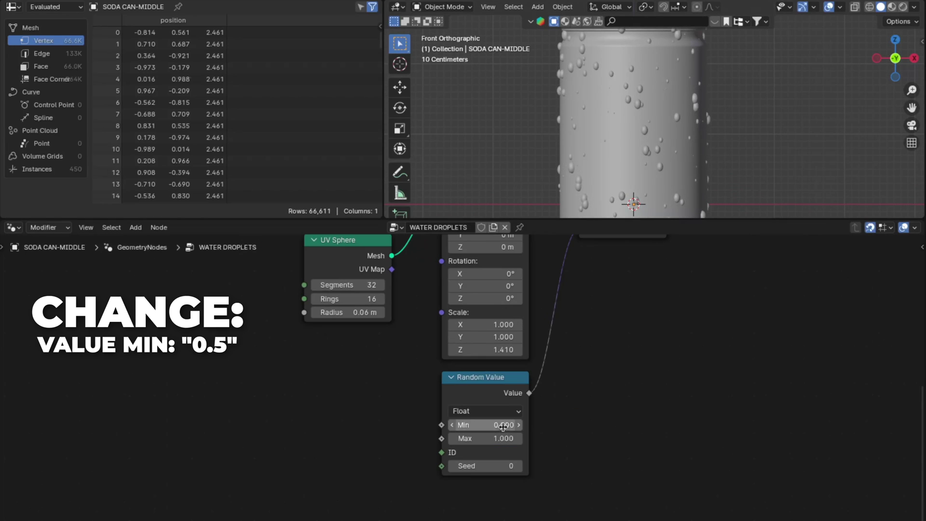
{"action": "left_click", "coordinate": [503, 425]}
{"action": "type", "text": "0.5"}
{"action": "key", "text": "Return"}
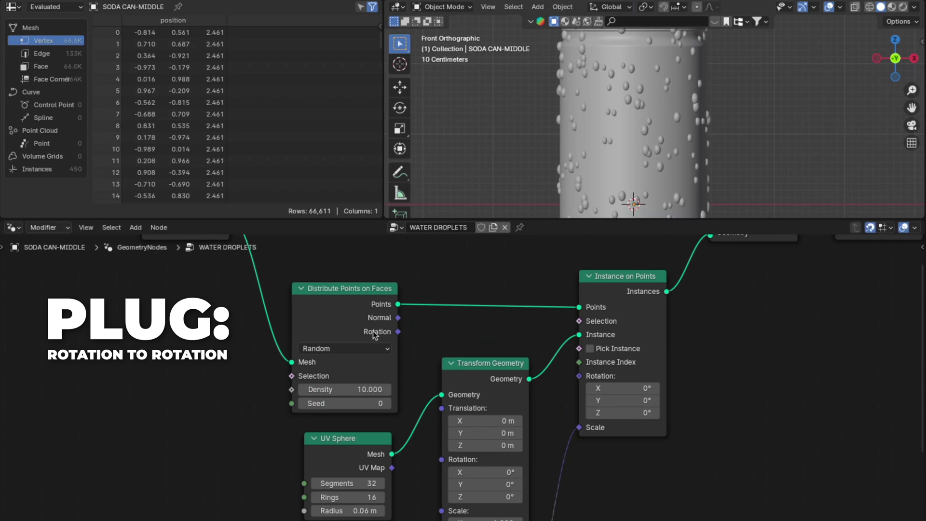
Connect Distribute Points on Faces' Rotation output to Instance on Points' Rotation input, and insert a Vector Math Add node on that link.
{"action": "left_click_drag", "start_coordinate": [398, 331], "coordinate": [585, 380]}
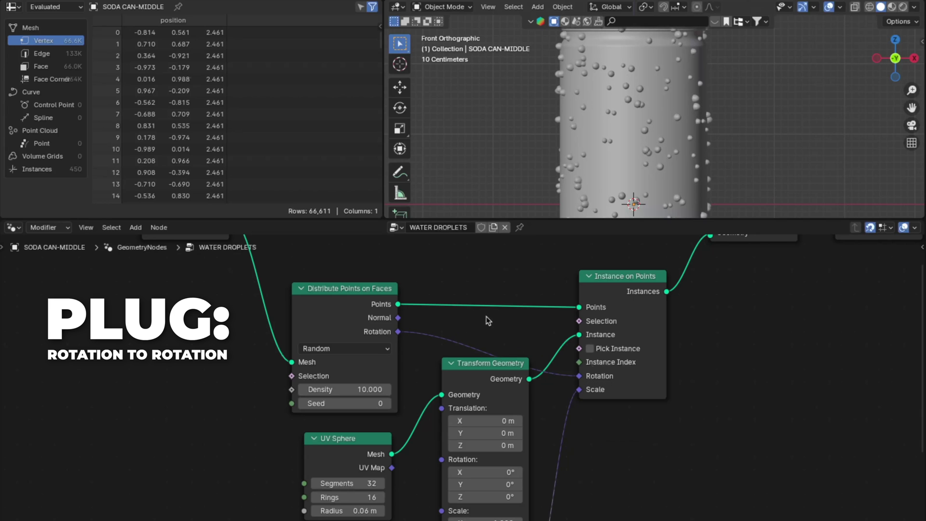
{"action": "key", "text": "shift+a"}
{"action": "type", "text": "vectr"}
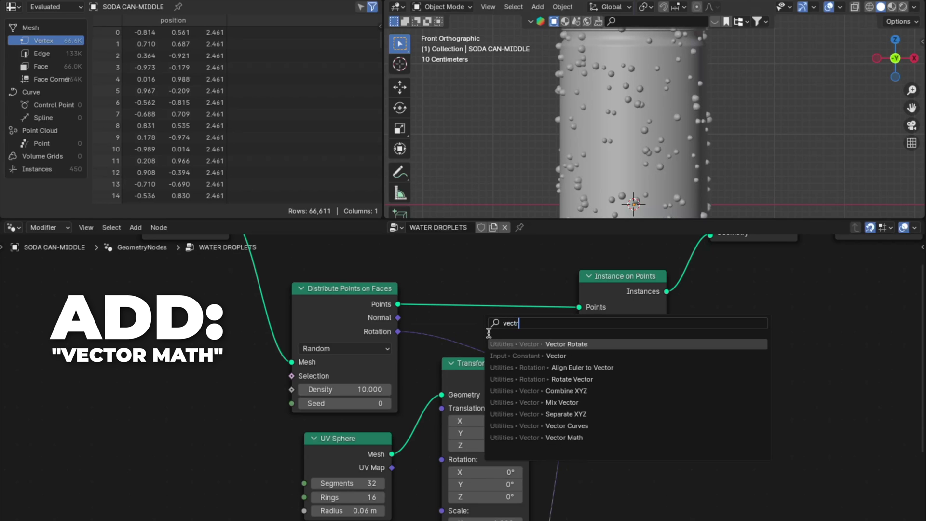
{"action": "key", "text": "Up"}
{"action": "key", "text": "Return"}
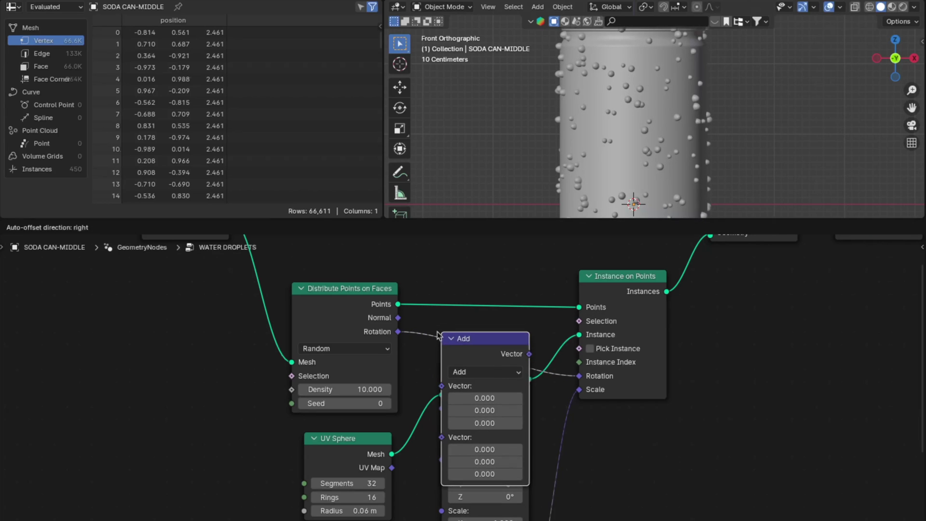
{"action": "left_click", "coordinate": [449, 336]}
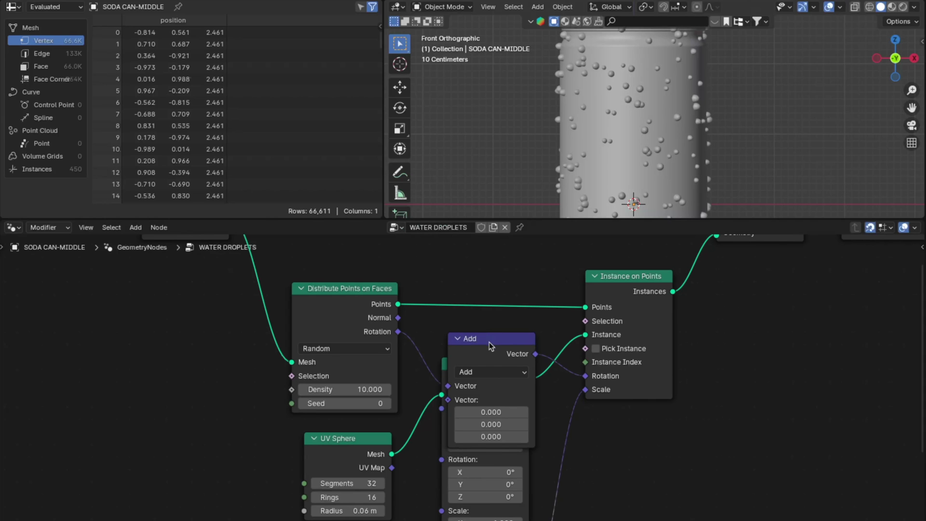
{"action": "left_click_drag", "start_coordinate": [490, 344], "coordinate": [484, 328]}
Set the Vector Math Add node's second vector X value to pi/2.
{"action": "left_click", "coordinate": [482, 401]}
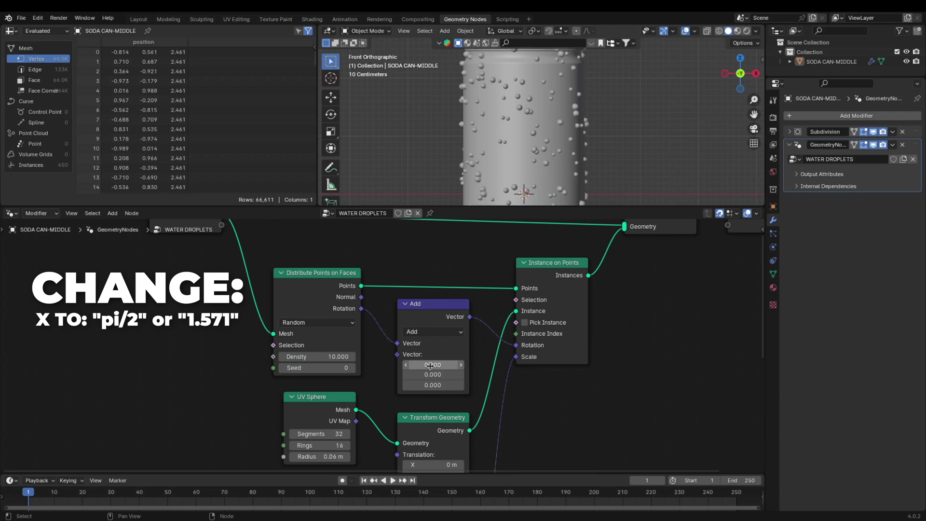
{"action": "type", "text": "pi/"}
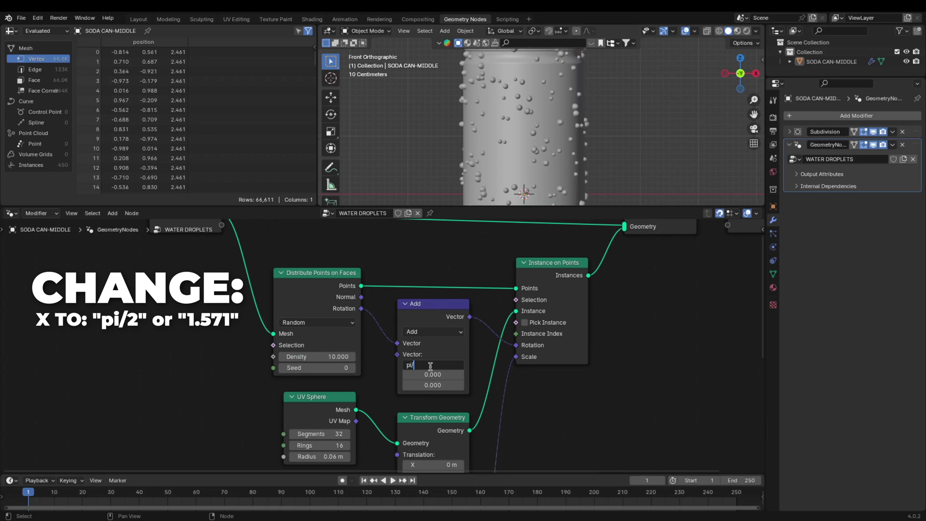
{"action": "type", "text": "2"}
{"action": "key", "text": "Return"}
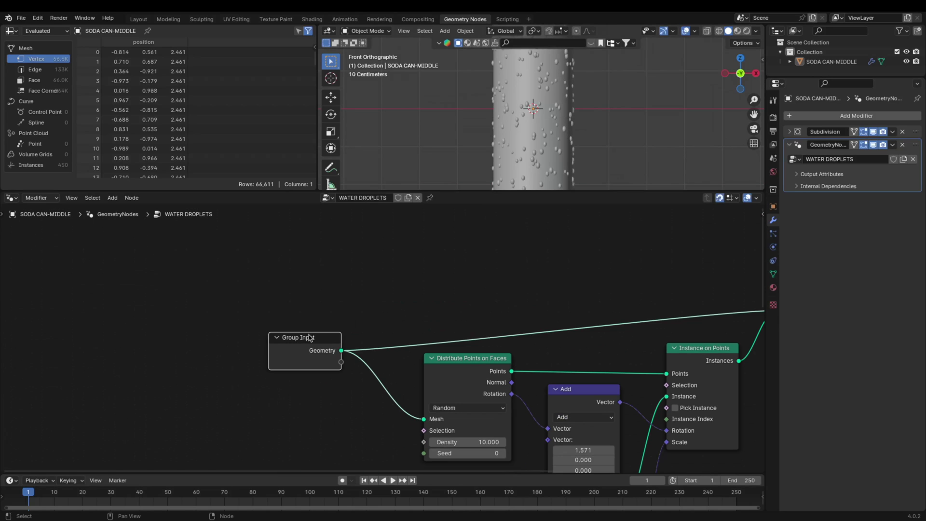
Move the Group Input node up and expose Distribute Points on Faces' Selection input on it.
{"action": "left_click_drag", "start_coordinate": [309, 322], "coordinate": [310, 296]}
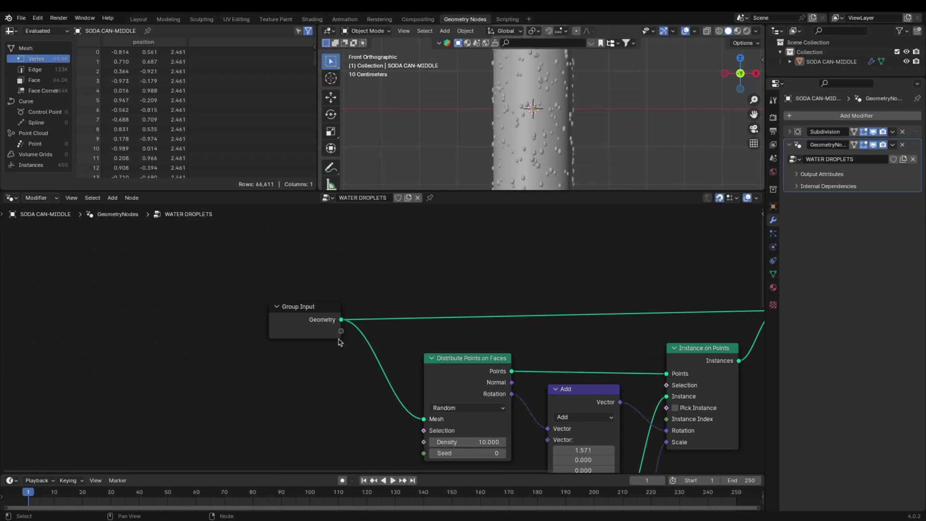
{"action": "left_click_drag", "start_coordinate": [342, 334], "coordinate": [420, 434]}
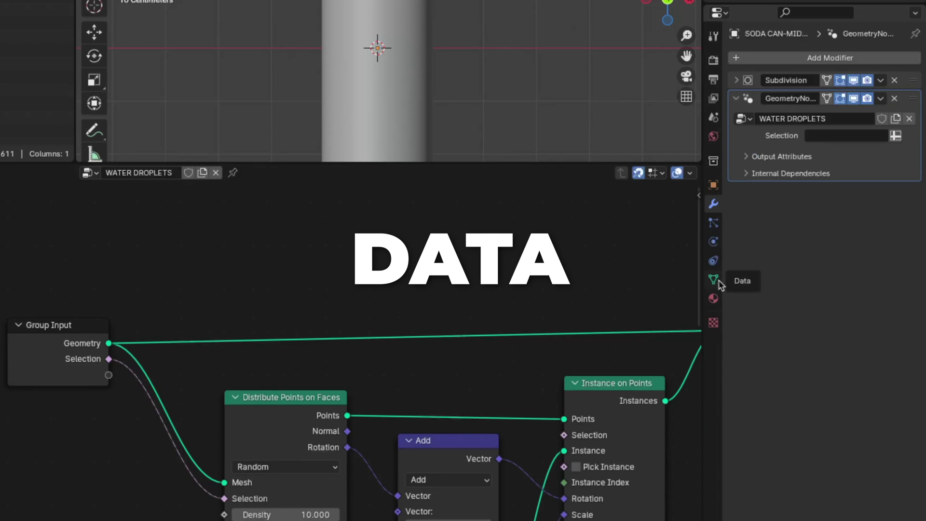
Add a vertex group to the can's mesh data and name it SELECTION.
{"action": "left_click", "coordinate": [713, 352]}
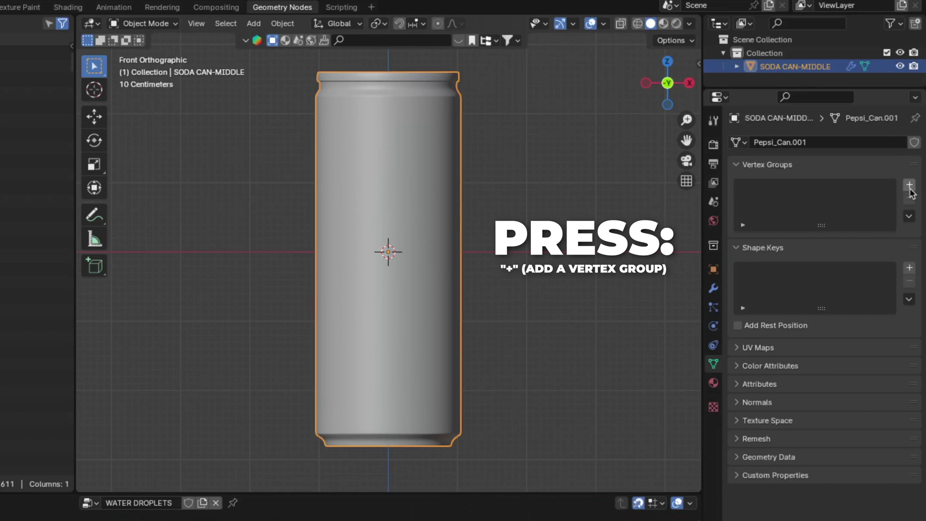
{"action": "left_click", "coordinate": [910, 190]}
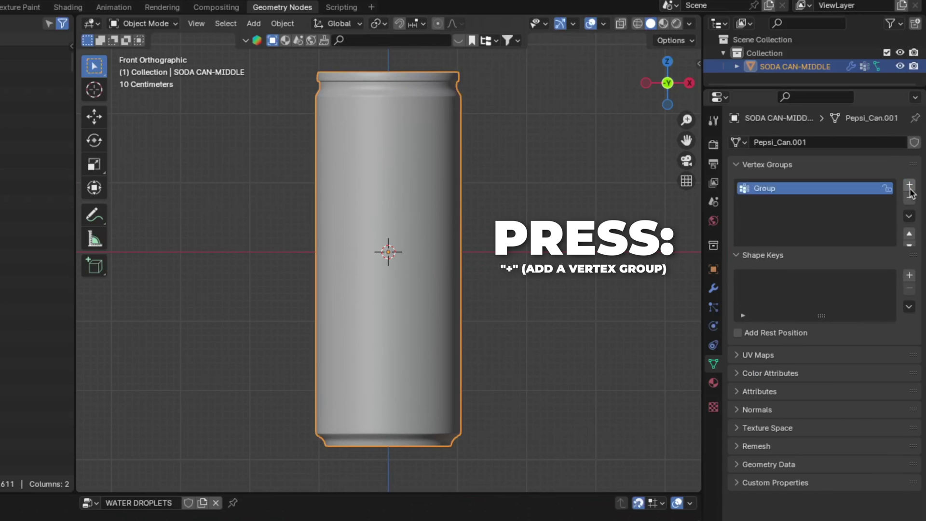
{"action": "double_click", "coordinate": [791, 192]}
{"action": "type", "text": "SELECT"}
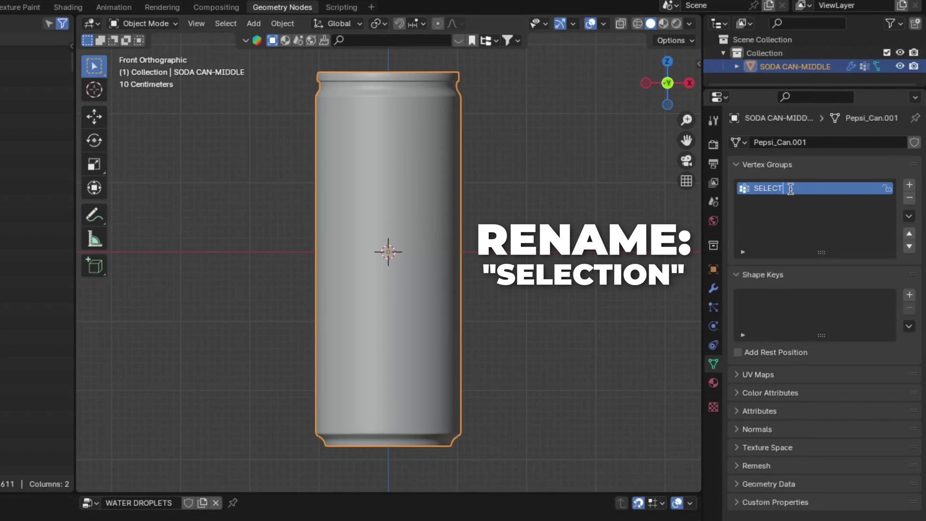
{"action": "key", "text": "Return"}
Enter Edit Mode on the can and switch the viewport shading to Wireframe.
{"action": "key", "text": "Tab"}
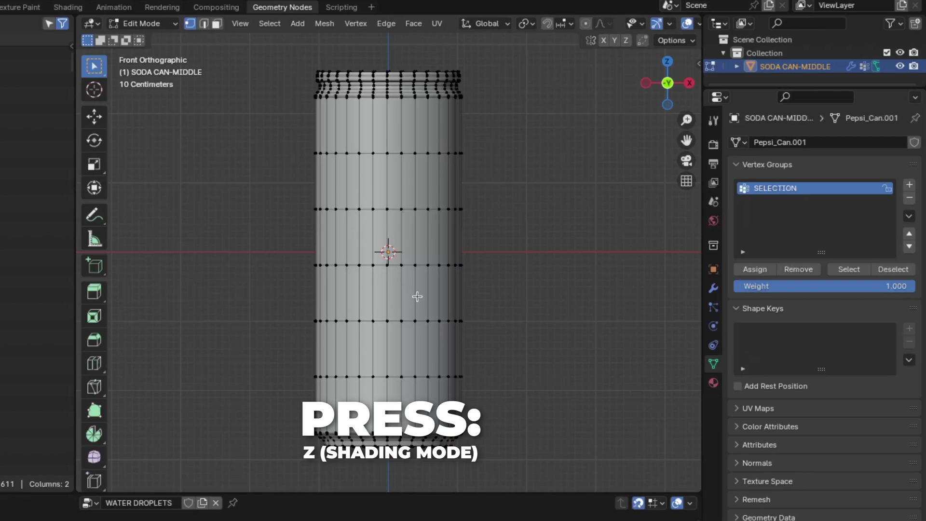
{"action": "key", "text": "z"}
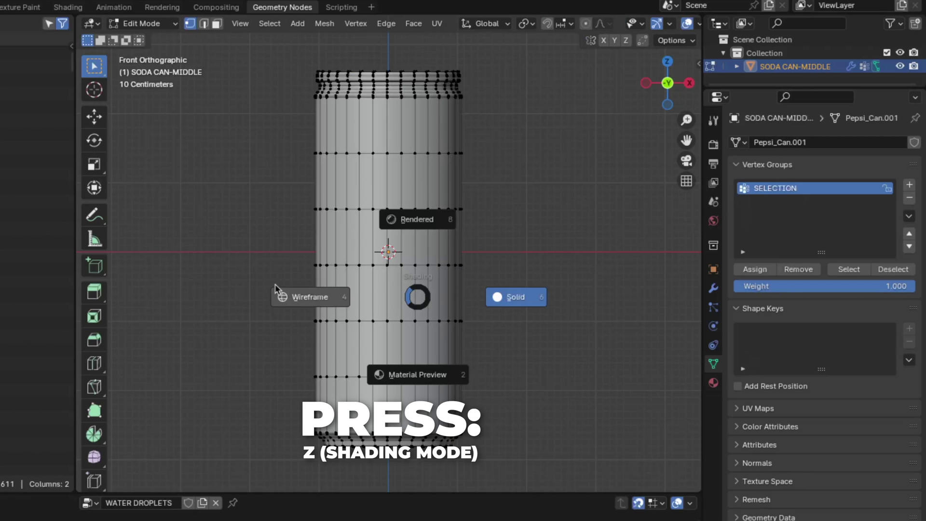
{"action": "left_click", "coordinate": [317, 297]}
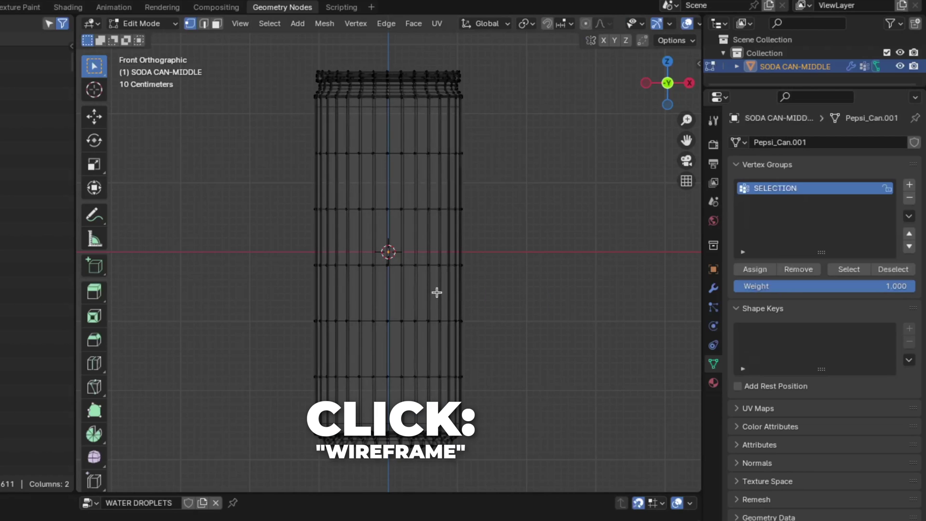
Select the can's faces in face select mode and assign them to the SELECTION vertex group.
{"action": "left_click", "coordinate": [218, 24]}
{"action": "left_click_drag", "start_coordinate": [246, 52], "coordinate": [583, 430]}
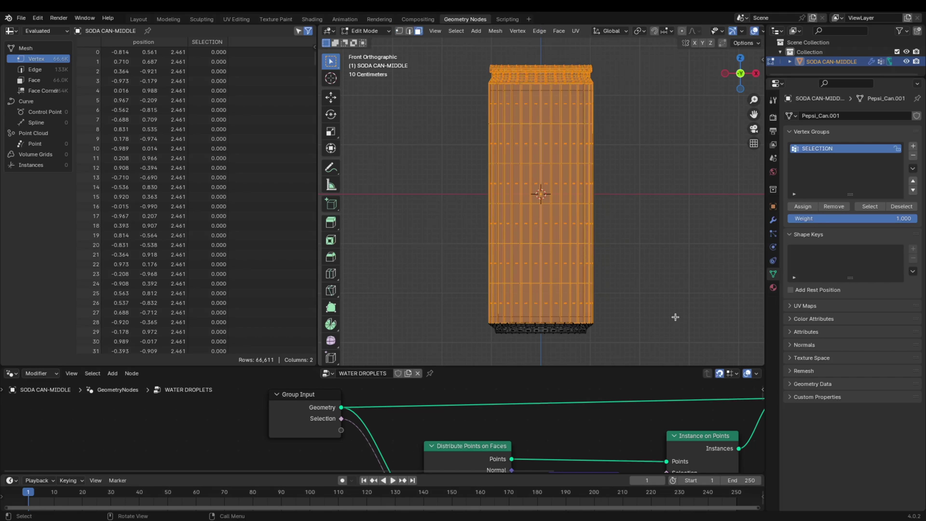
{"action": "middle_click_drag", "start_coordinate": [675, 317], "coordinate": [659, 263]}
{"action": "key", "text": "KP_1"}
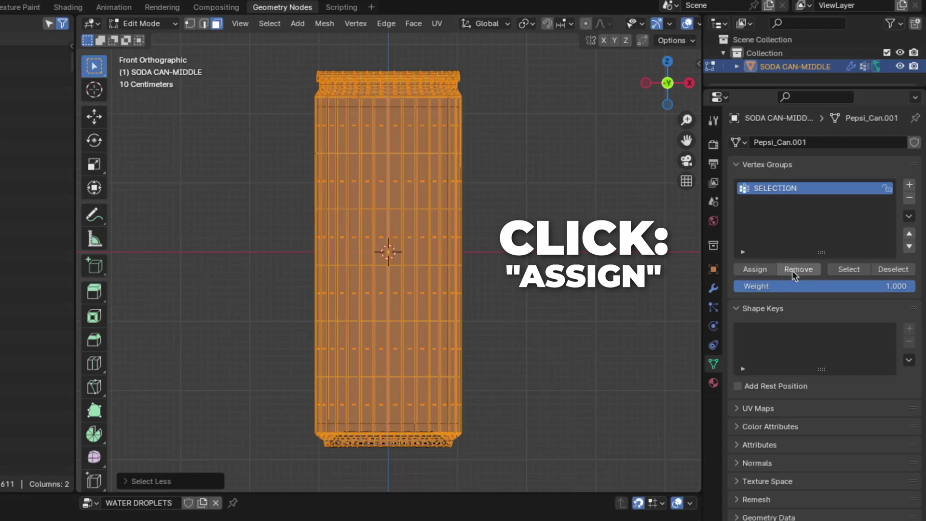
{"action": "left_click", "coordinate": [763, 269]}
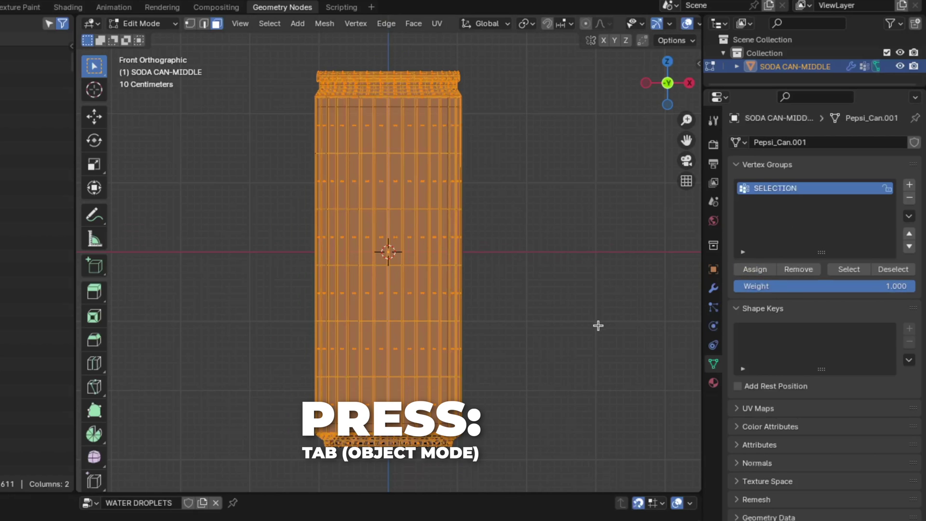
Return the can to Object Mode with solid shading and set the WATER DROPLETS modifier's Selection input to the SELECTION attribute.
{"action": "key", "text": "Tab"}
{"action": "key", "text": "z"}
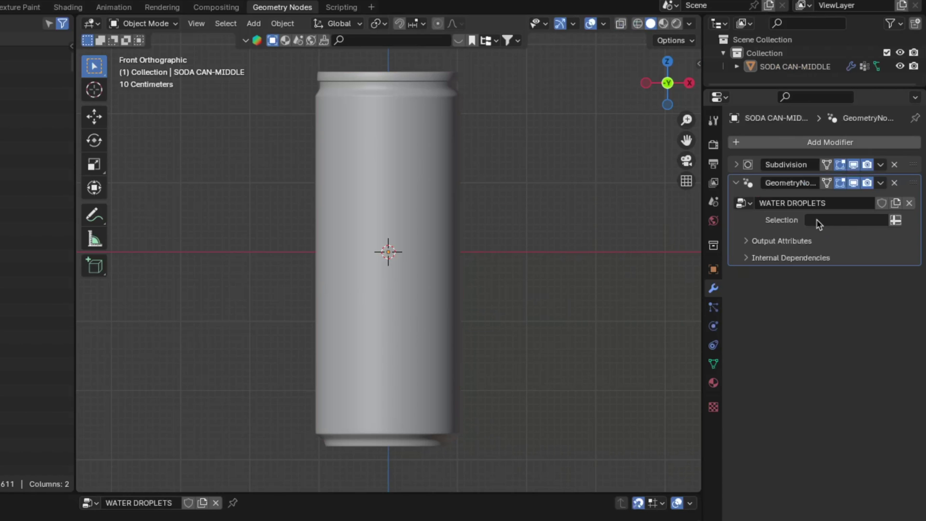
{"action": "left_click", "coordinate": [860, 172]}
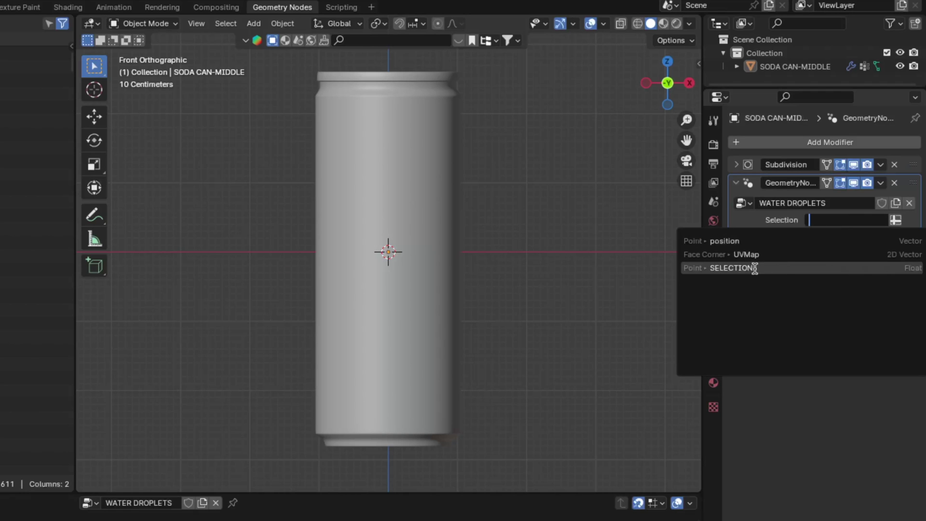
{"action": "left_click", "coordinate": [754, 268]}
{"action": "mouse_move", "coordinate": [664, 221]}
{"action": "middle_mouse_down"}
{"action": "mouse_move", "coordinate": [673, 197]}
{"action": "mouse_move", "coordinate": [680, 236]}
{"action": "mouse_move", "coordinate": [664, 221]}
{"action": "middle_mouse_up"}
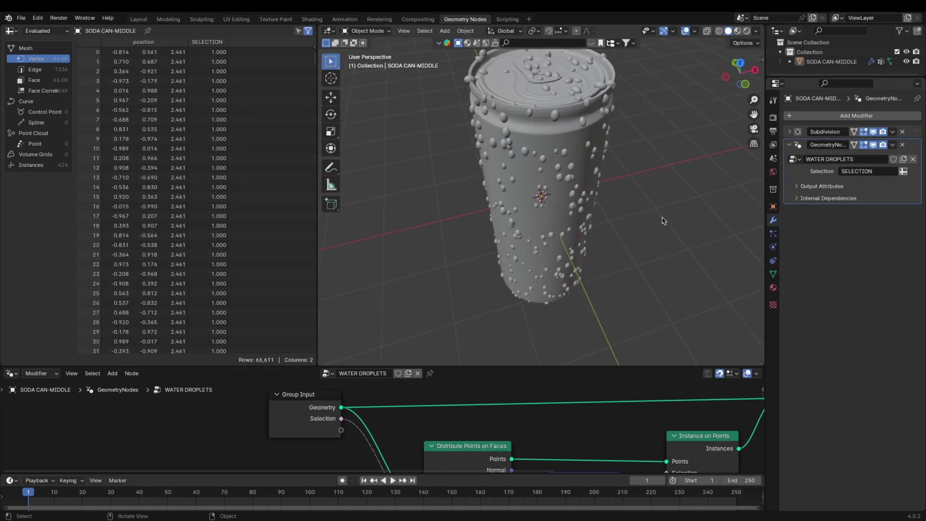
Add a Realize Instances node between Instance on Points and Join Geometry.
{"action": "type", "text": "real"}
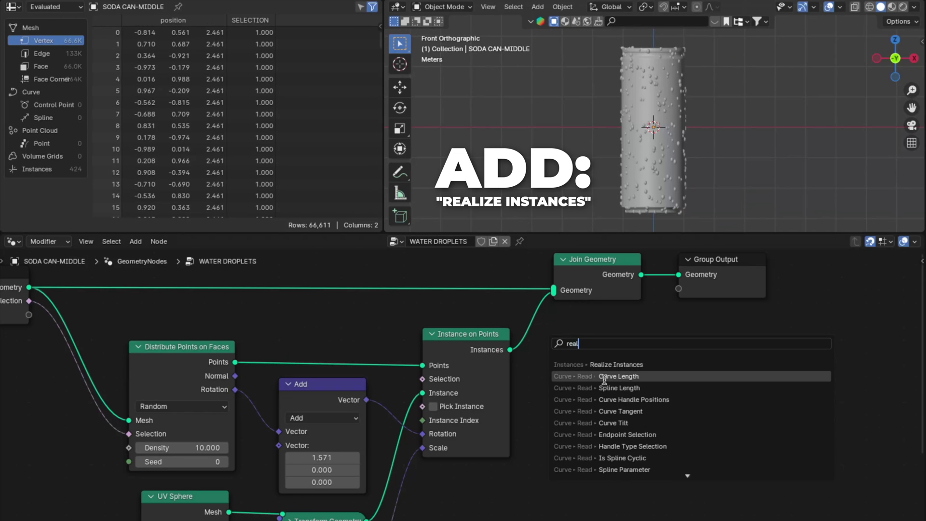
{"action": "left_click", "coordinate": [602, 364]}
{"action": "left_click", "coordinate": [533, 318]}
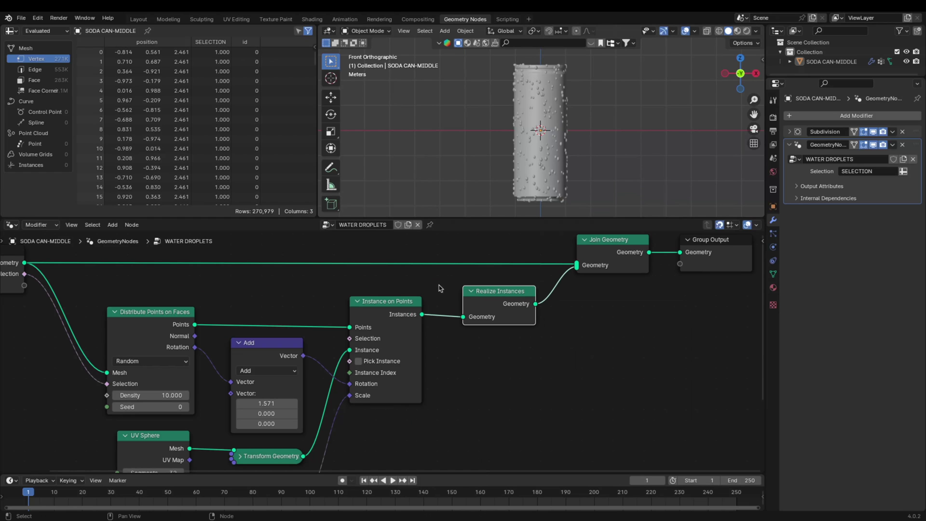
Insert a Set Position node between Realize Instances and Join Geometry.
{"action": "type", "text": "se"}
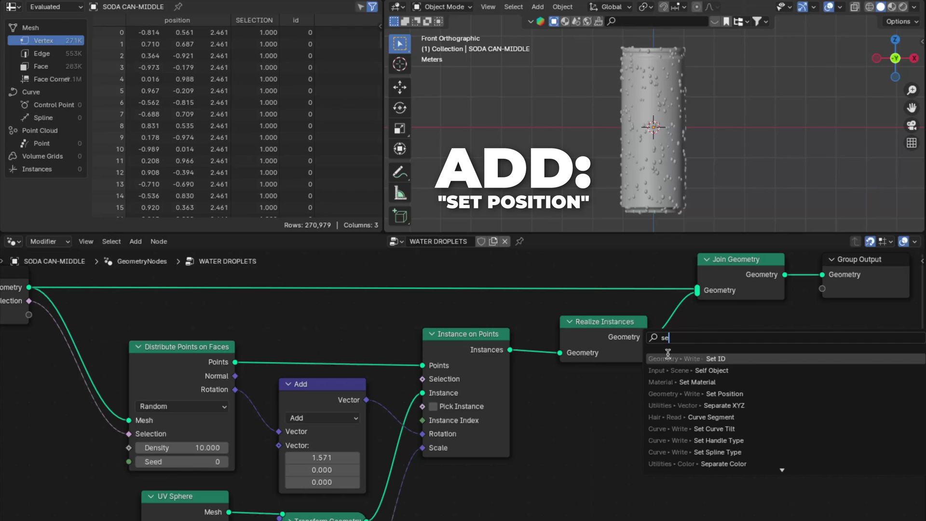
{"action": "left_click", "coordinate": [675, 394]}
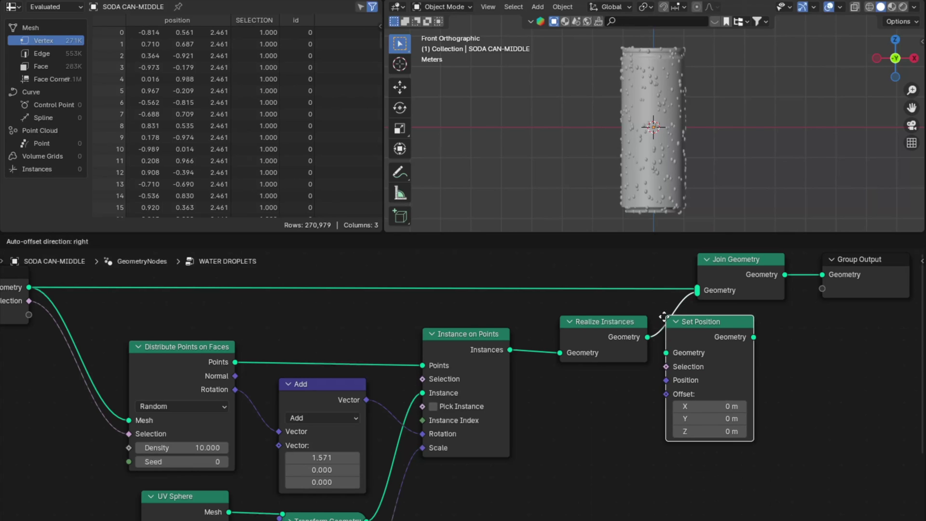
{"action": "left_click", "coordinate": [711, 383]}
{"action": "left_click", "coordinate": [624, 479]}
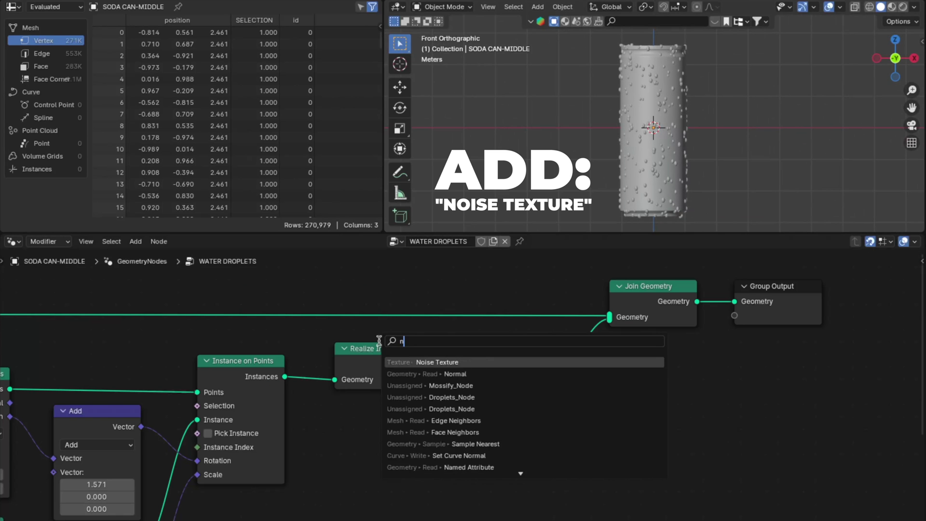
Add a Noise Texture node and connect its Color output to Set Position's Offset input.
{"action": "type", "text": "noise"}
{"action": "key", "text": "Return"}
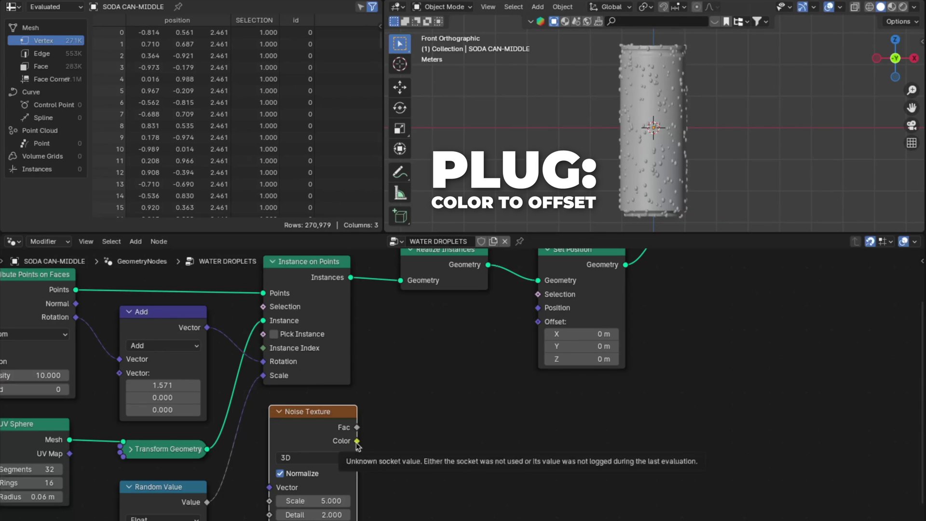
{"action": "left_click_drag", "start_coordinate": [357, 440], "coordinate": [539, 322]}
{"action": "left_click", "coordinate": [543, 406]}
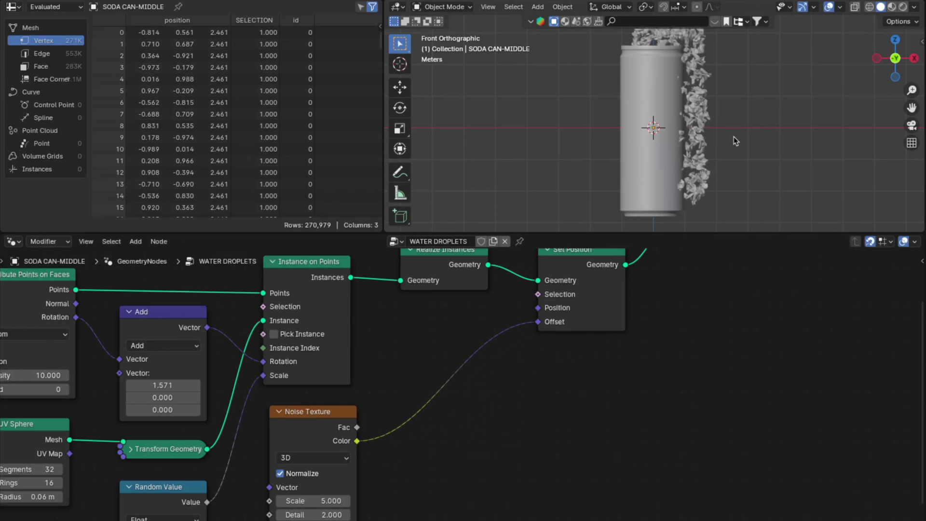
Insert a Vector Math node on the link between the Noise Texture's Color and Set Position's Offset.
{"action": "left_click_drag", "start_coordinate": [723, 231], "coordinate": [723, 249]}
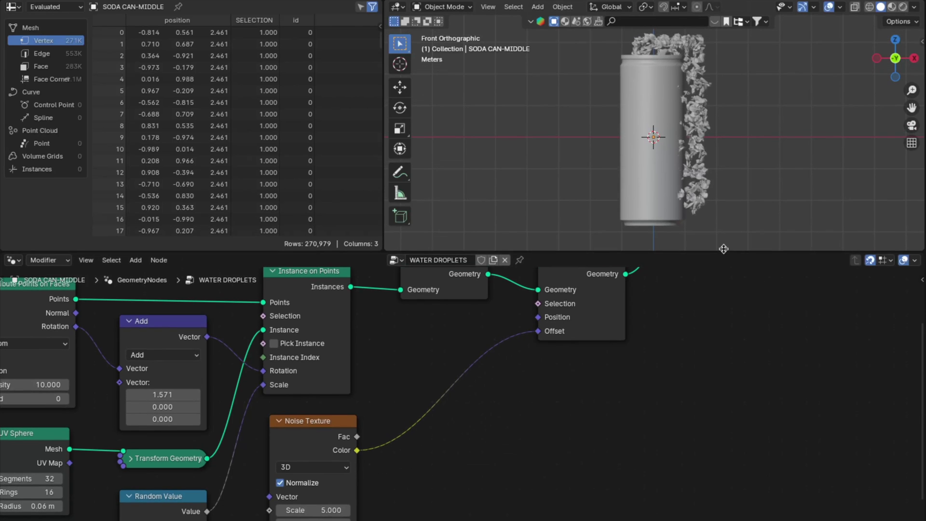
{"action": "key", "text": "shift+a"}
{"action": "left_click", "coordinate": [584, 342]}
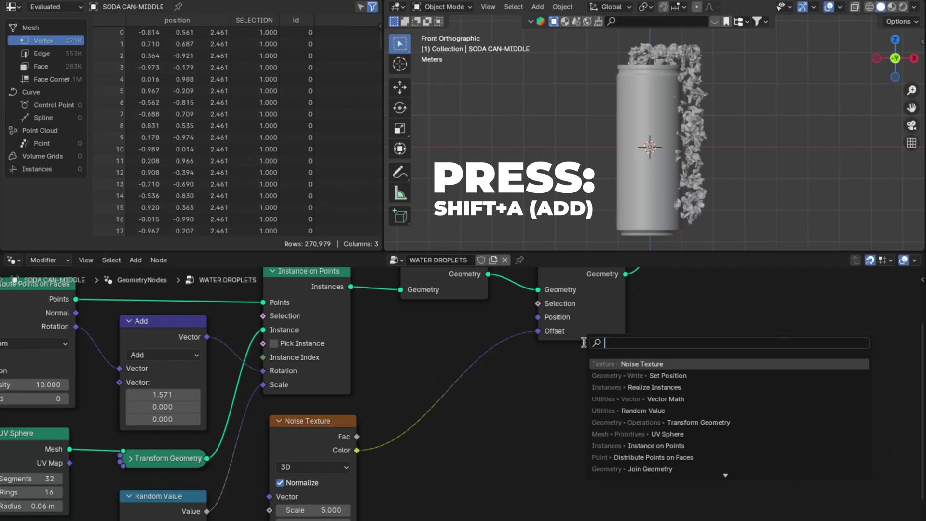
{"action": "type", "text": "vector"}
{"action": "left_click", "coordinate": [638, 387]}
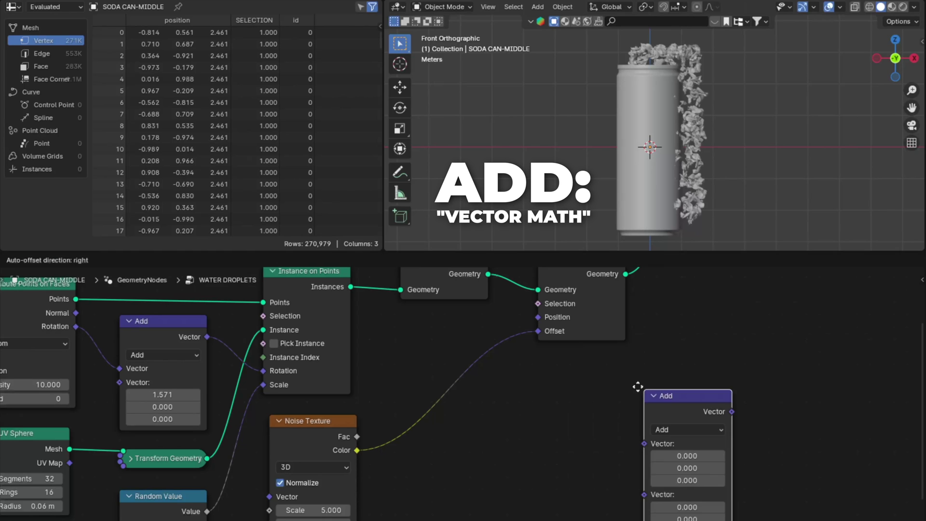
{"action": "left_click", "coordinate": [400, 360]}
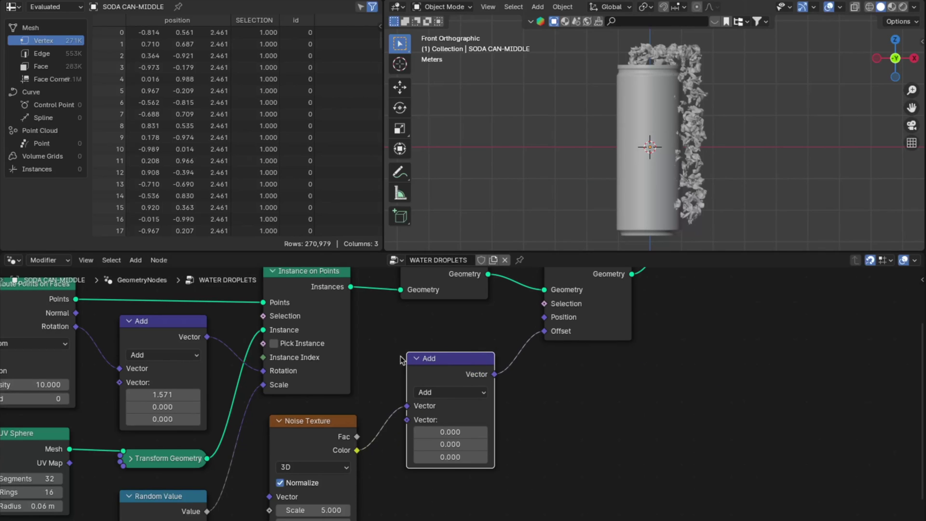
{"action": "left_click", "coordinate": [595, 425]}
Change the new Vector Math node's operation to Subtract and set all three components of its second vector to 0.5.
{"action": "left_click", "coordinate": [467, 394]}
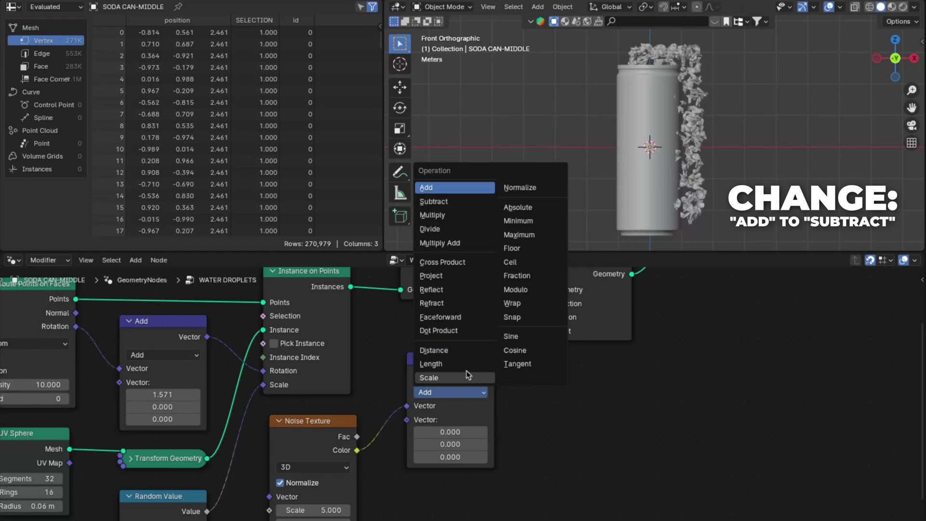
{"action": "left_click", "coordinate": [444, 202]}
{"action": "left_click", "coordinate": [456, 434]}
{"action": "type", "text": "0.5"}
{"action": "key", "text": "Tab"}
{"action": "type", "text": "0.5"}
{"action": "key", "text": "Tab"}
{"action": "type", "text": "0.5"}
{"action": "key", "text": "Return"}
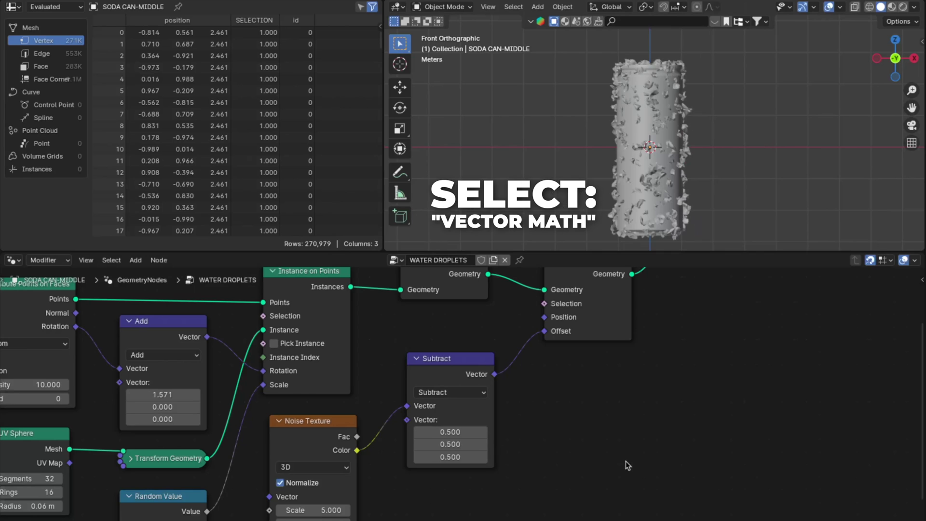
Duplicate the Subtract node and insert the copy between the original and Set Position's Offset.
{"action": "left_click", "coordinate": [456, 363]}
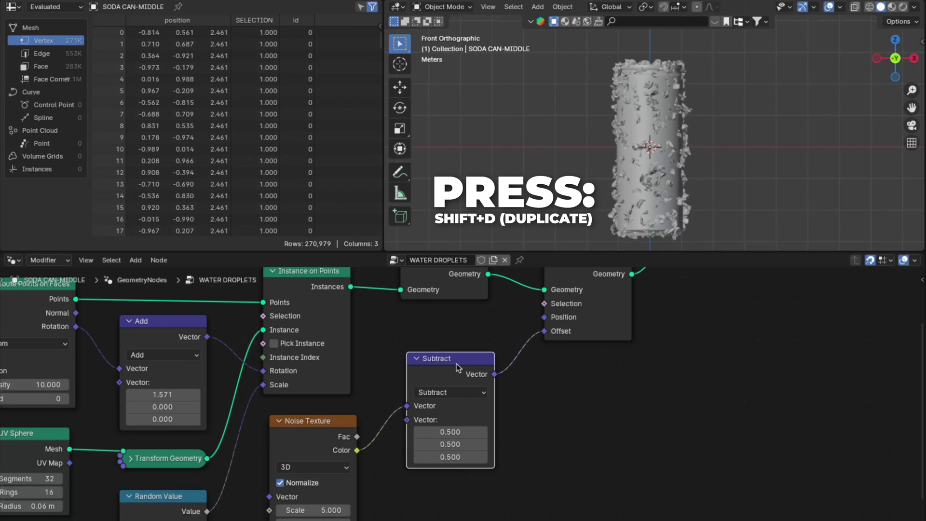
{"action": "key", "text": "shift+d"}
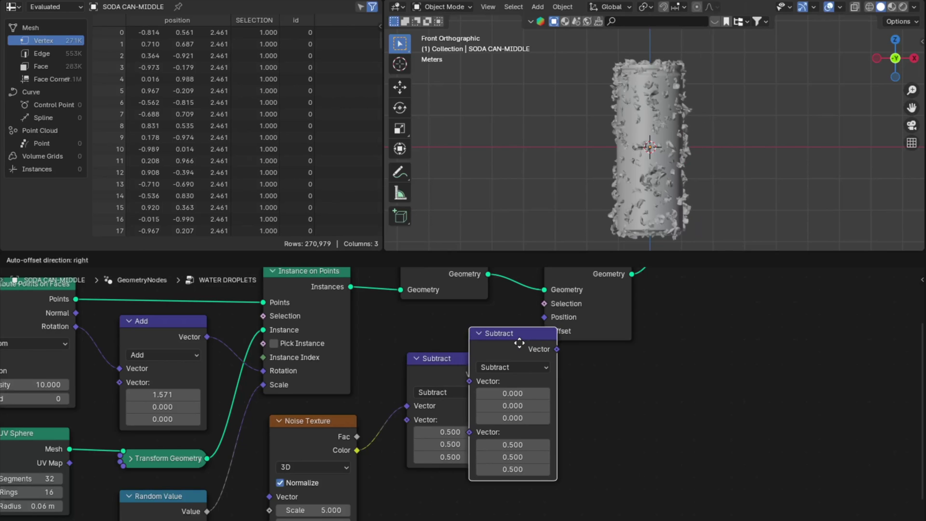
{"action": "left_click", "coordinate": [521, 347]}
{"action": "left_click", "coordinate": [525, 458]}
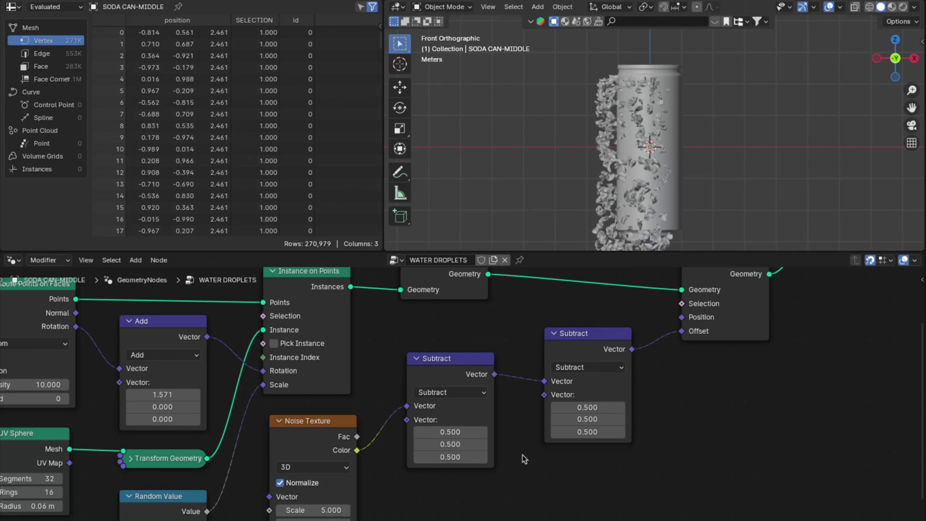
Change the duplicated Vector Math node's operation to Scale and set its scale to 0.1.
{"action": "left_click", "coordinate": [570, 367]}
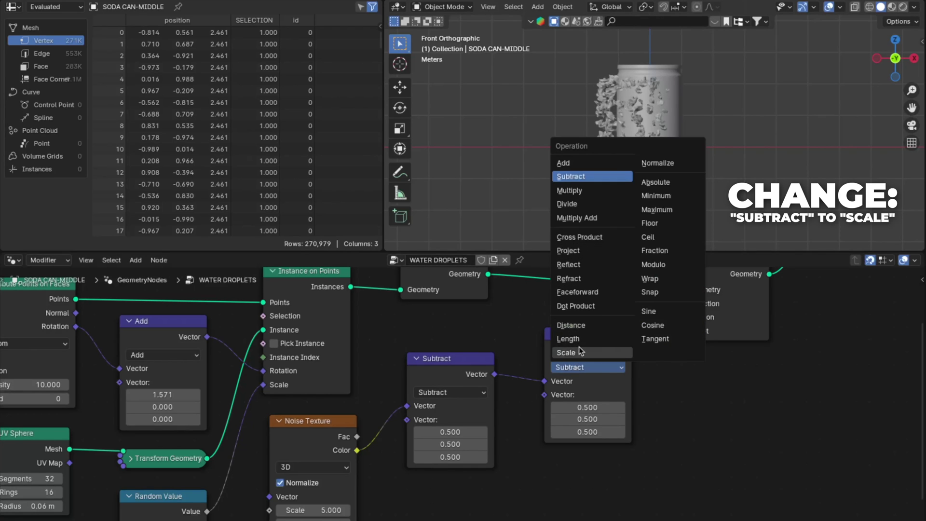
{"action": "left_click", "coordinate": [579, 352]}
{"action": "left_click", "coordinate": [579, 395]}
{"action": "type", "text": "0.1"}
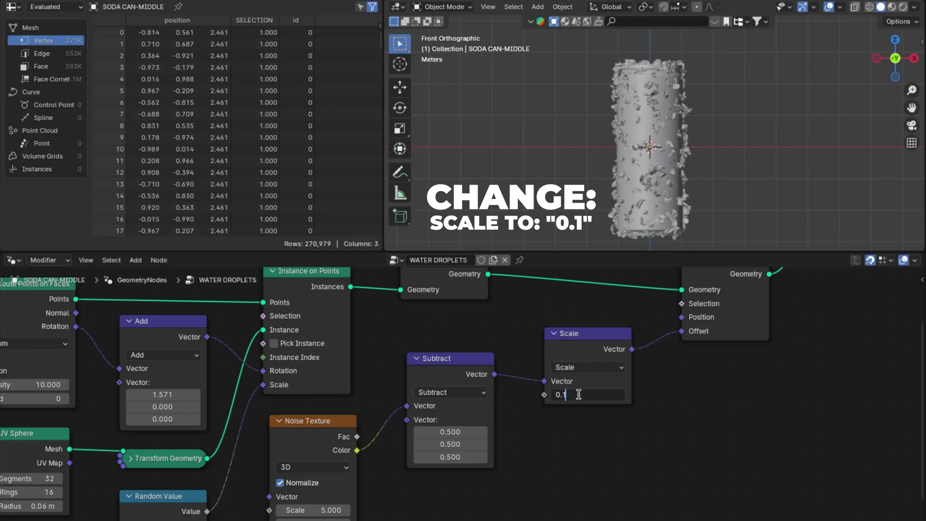
{"action": "key", "text": "Return"}
{"action": "left_click_drag", "start_coordinate": [911, 90], "coordinate": [912, 116]}
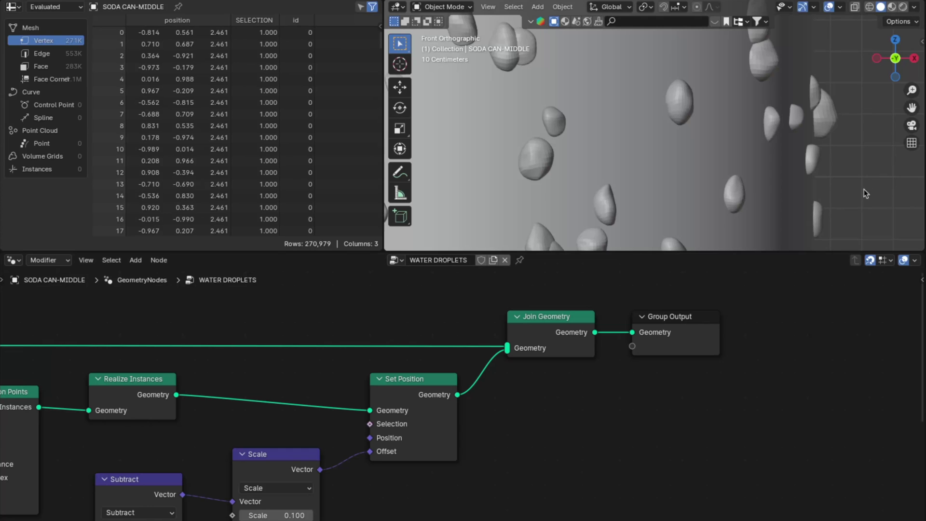
Insert a Set Shade Smooth node between Set Position and Join Geometry.
{"action": "key", "text": "shift+a"}
{"action": "type", "text": "set"}
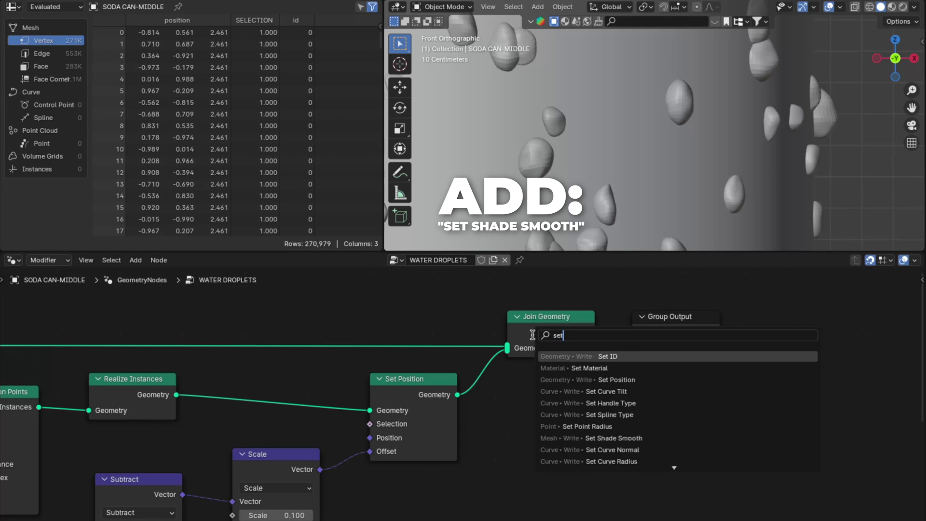
{"action": "type", "text": " sha"}
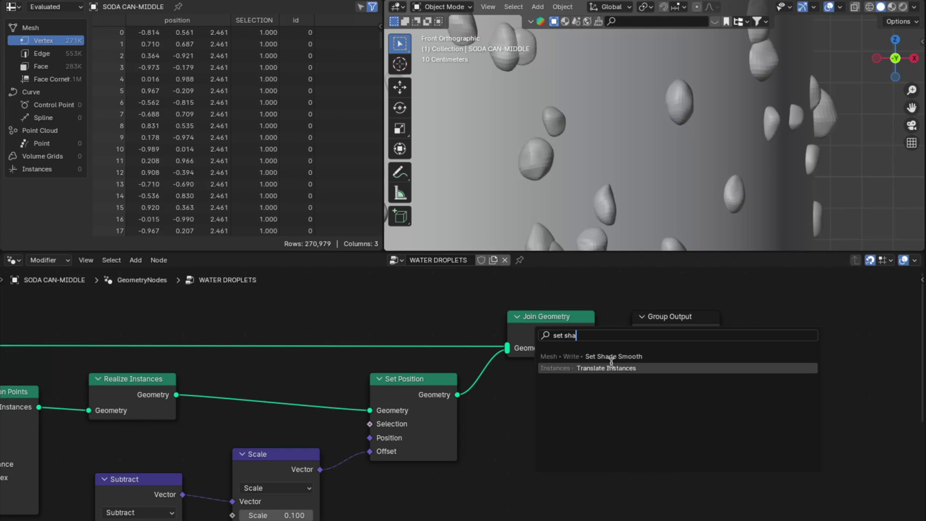
{"action": "left_click", "coordinate": [560, 356]}
{"action": "left_click", "coordinate": [477, 362]}
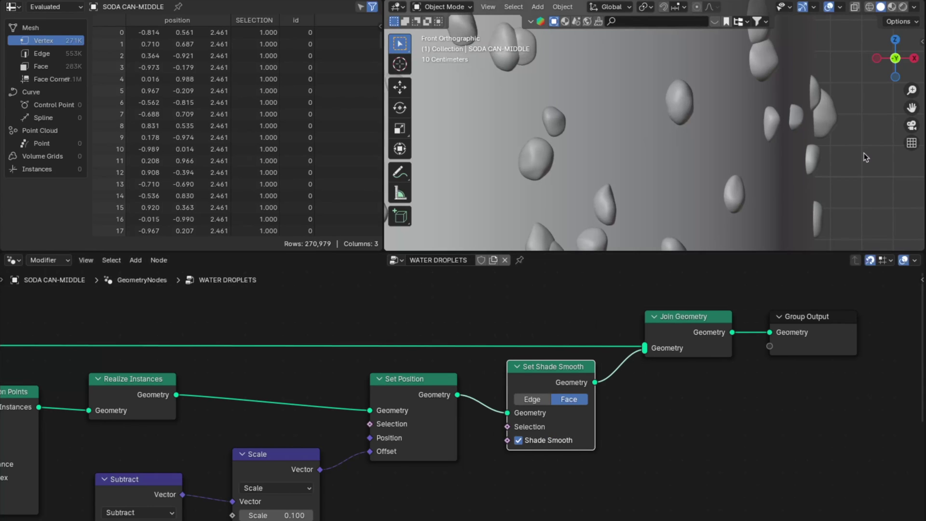
{"action": "left_click", "coordinate": [704, 447]}
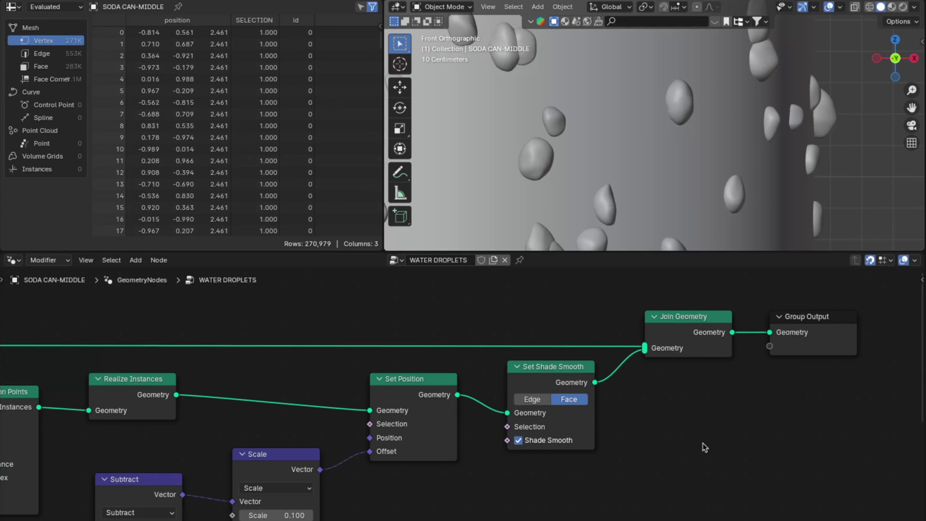
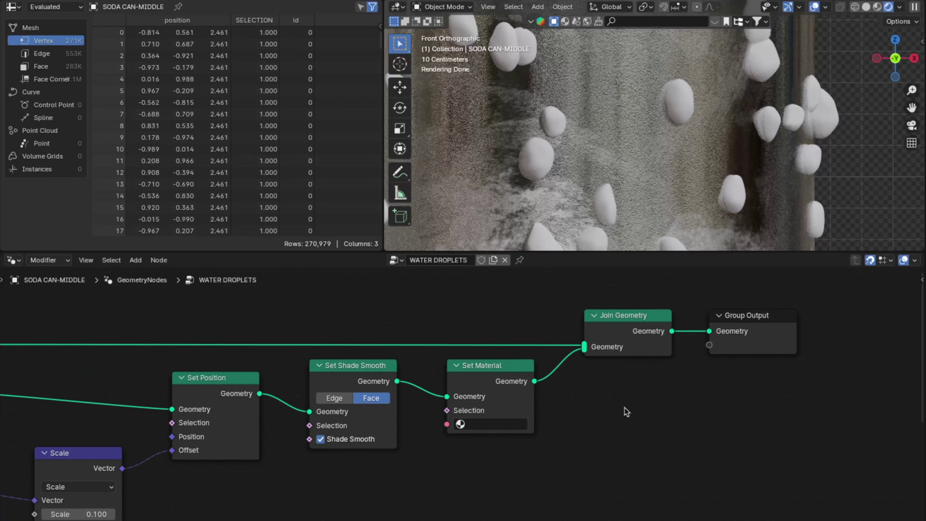
Insert a second Set Material node on the original can geometry link into Join Geometry and move the droplets' Set Material node clear below it.
{"action": "key", "text": "shift+a"}
{"action": "type", "text": "set mat"}
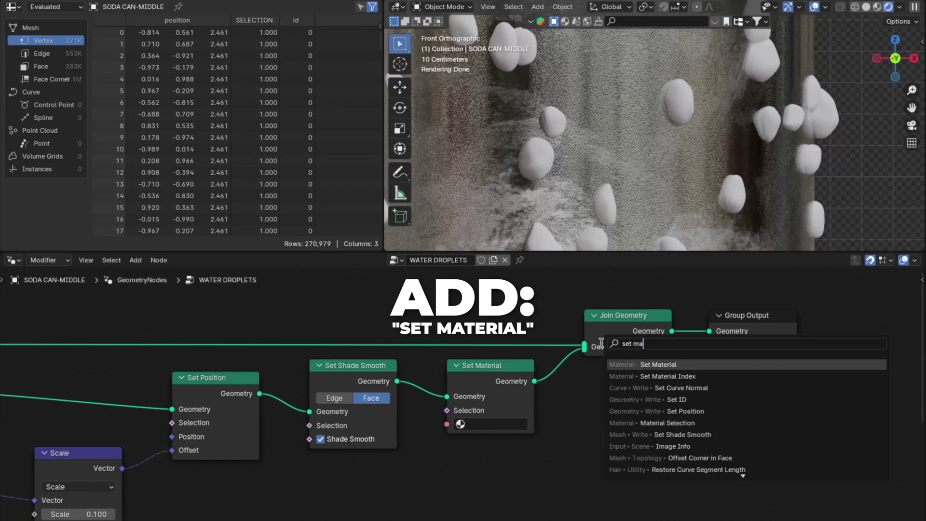
{"action": "key", "text": "Return"}
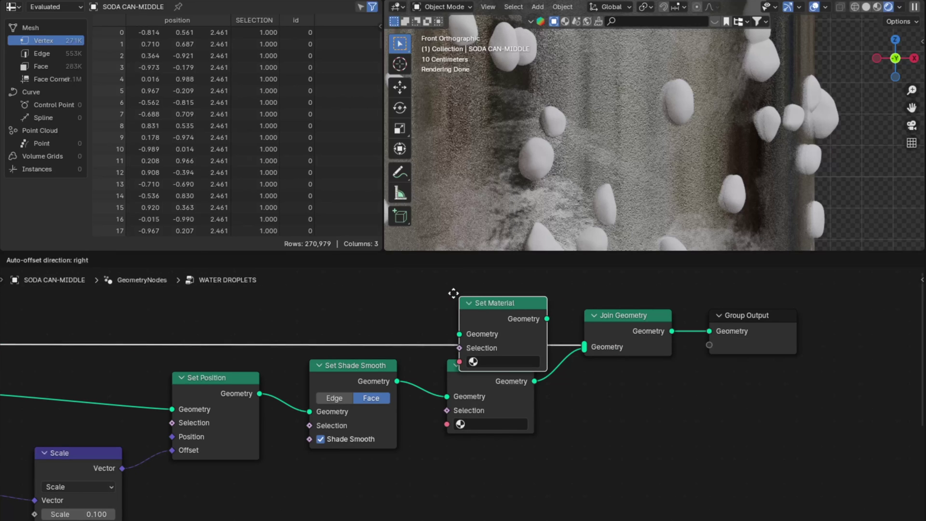
{"action": "left_click", "coordinate": [454, 293]}
{"action": "left_click", "coordinate": [481, 387]}
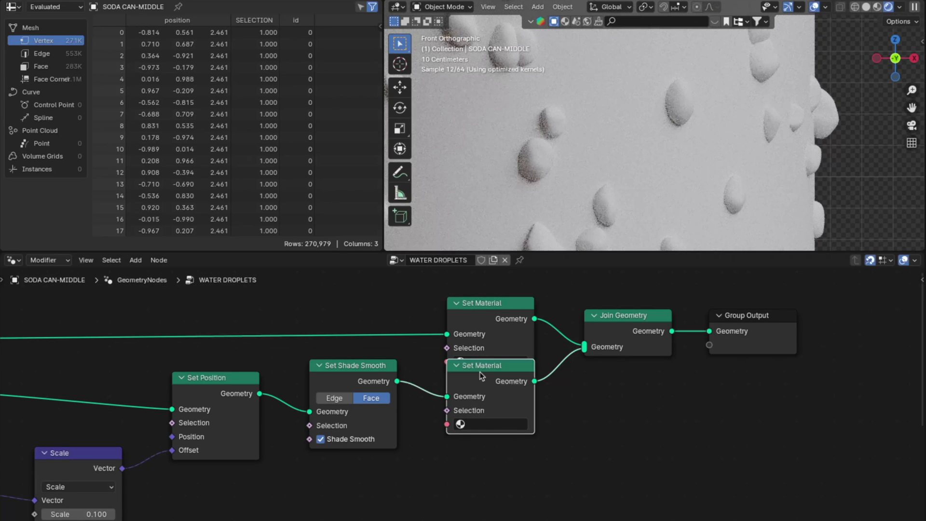
{"action": "left_click_drag", "start_coordinate": [481, 376], "coordinate": [481, 401]}
{"action": "left_click", "coordinate": [641, 423]}
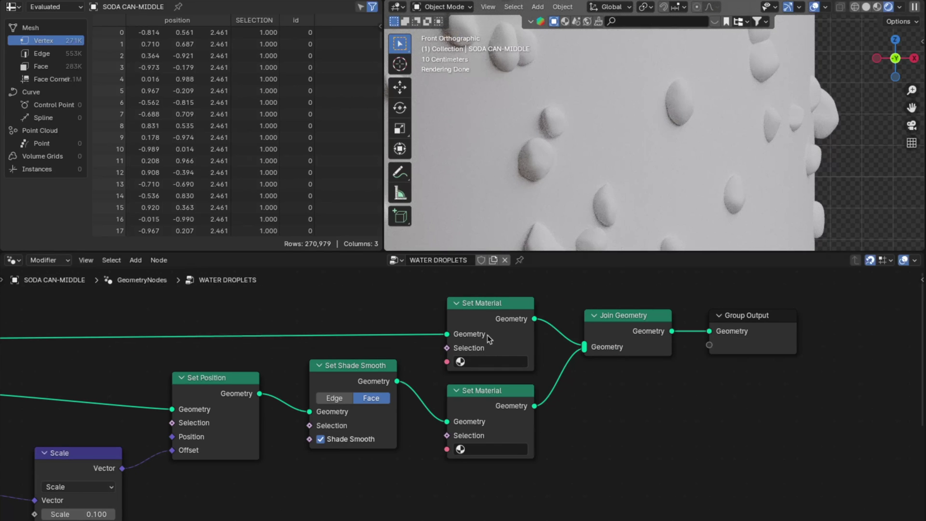
Assign the SODA CAN-SILVER material to the Set Material node on the original can geometry.
{"action": "left_click", "coordinate": [478, 363]}
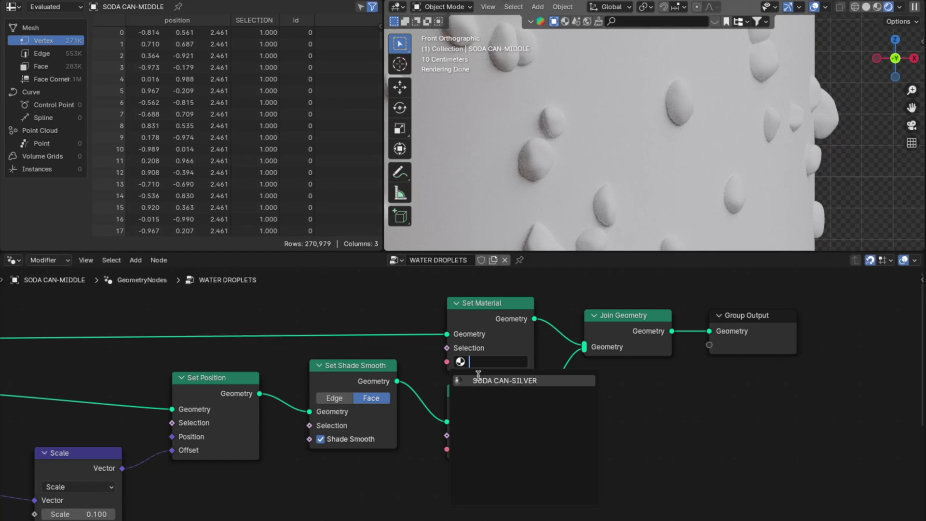
{"action": "left_click", "coordinate": [479, 377]}
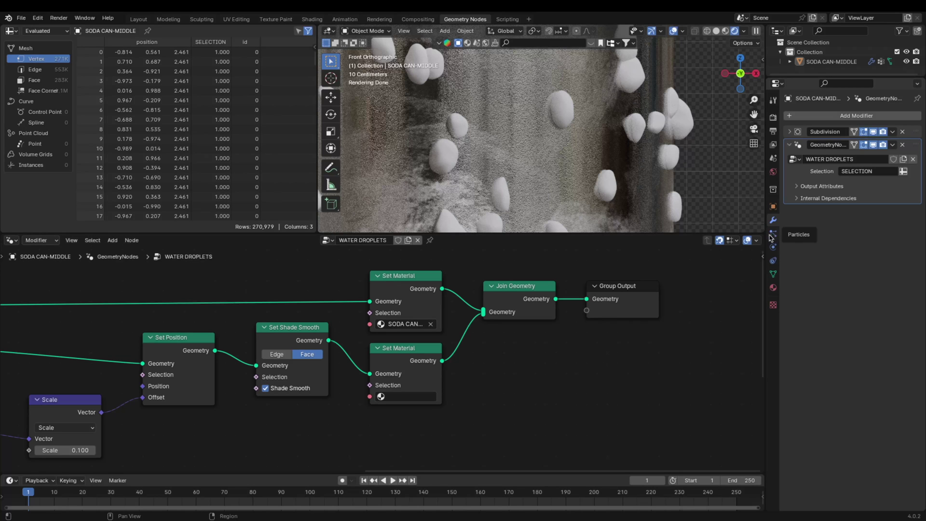
Split the geometry node editor into two side-by-side areas and make the new one a Shader Editor.
{"action": "left_click_drag", "start_coordinate": [765, 235], "coordinate": [348, 242]}
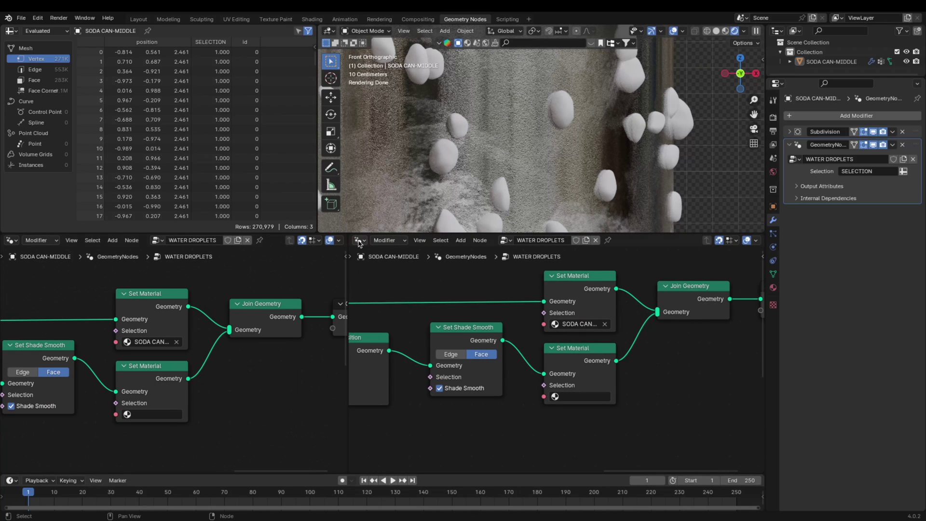
{"action": "left_click", "coordinate": [359, 240]}
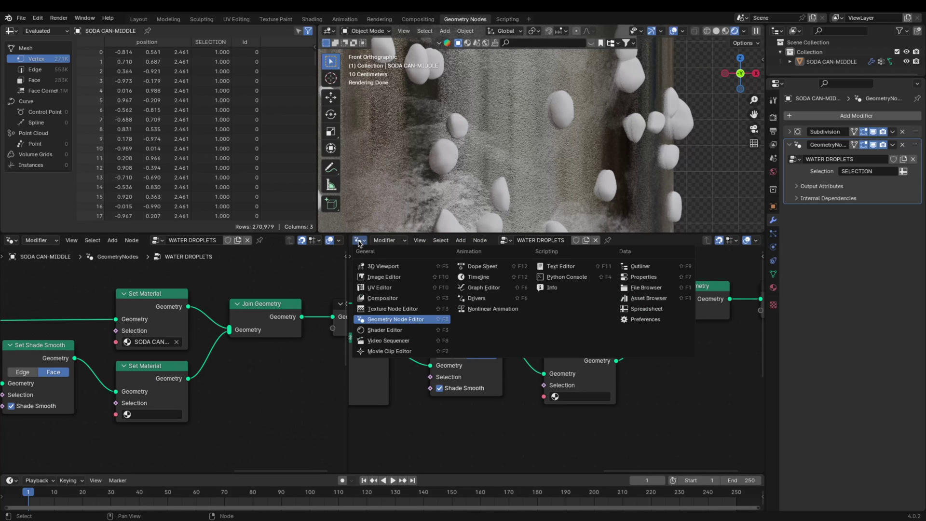
{"action": "left_click", "coordinate": [427, 330]}
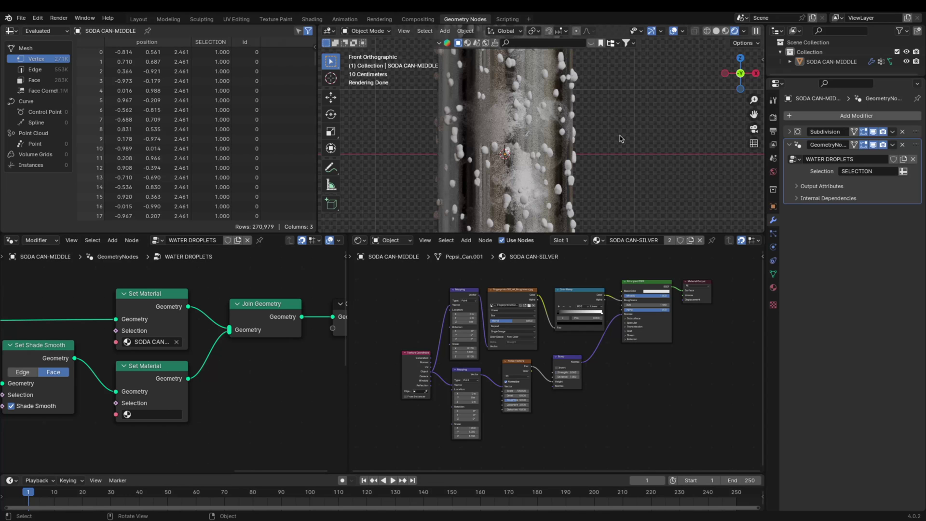
Add a UV sphere to the scene beside the can as a material preview object.
{"action": "key", "text": "shift"}
{"action": "key", "text": "shift+a"}
{"action": "mouse_move", "coordinate": [632, 150]}
{"action": "left_click", "coordinate": [660, 172]}
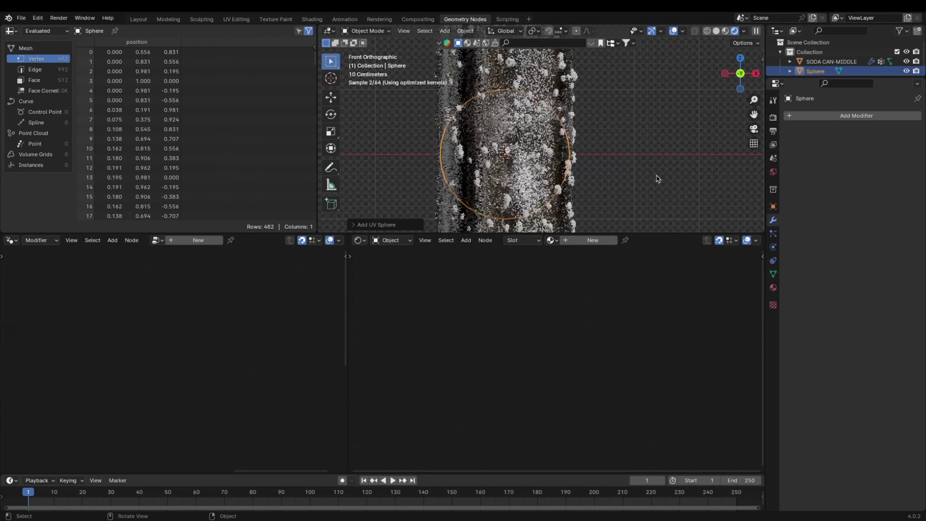
Create a new material on the sphere and rename it WATER DROPLETS.
{"action": "left_click", "coordinate": [593, 241]}
{"action": "double_click", "coordinate": [627, 240]}
{"action": "type", "text": "WAT"}
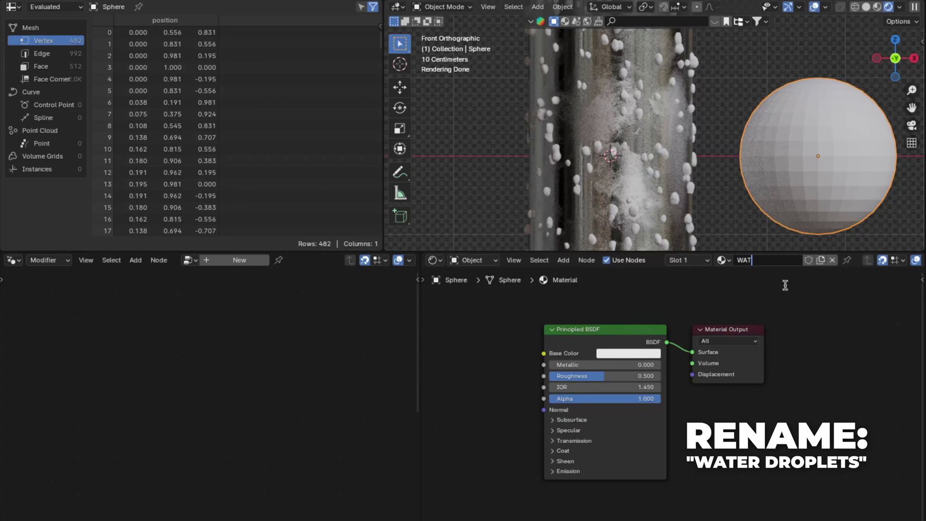
{"action": "key", "text": "Return"}
Select the soda can and assign WATER DROPLETS to the Set Material node following Set Shade Smooth.
{"action": "left_click", "coordinate": [642, 145]}
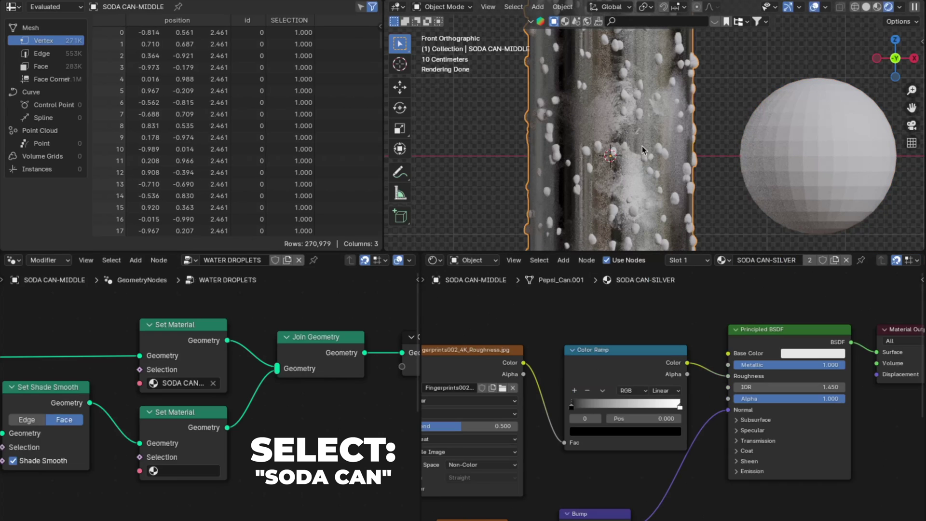
{"action": "left_click", "coordinate": [178, 472]}
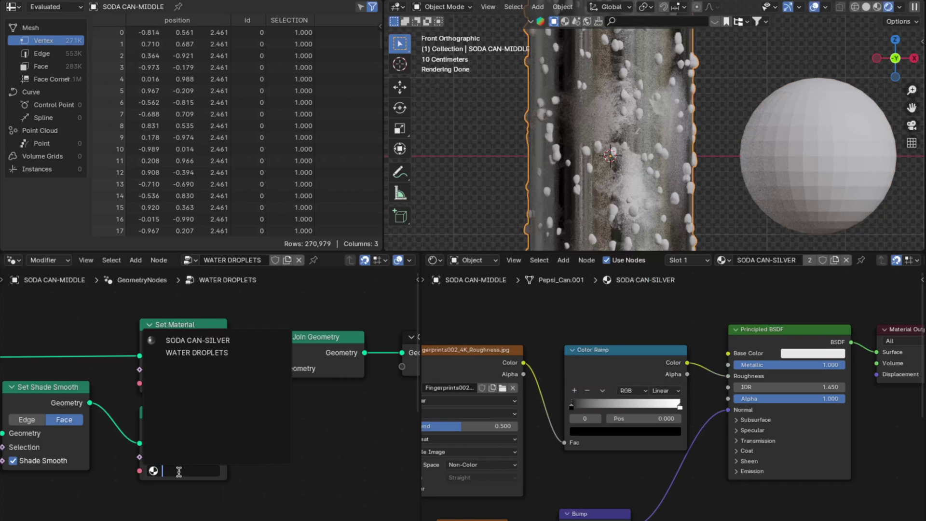
{"action": "left_click", "coordinate": [187, 353]}
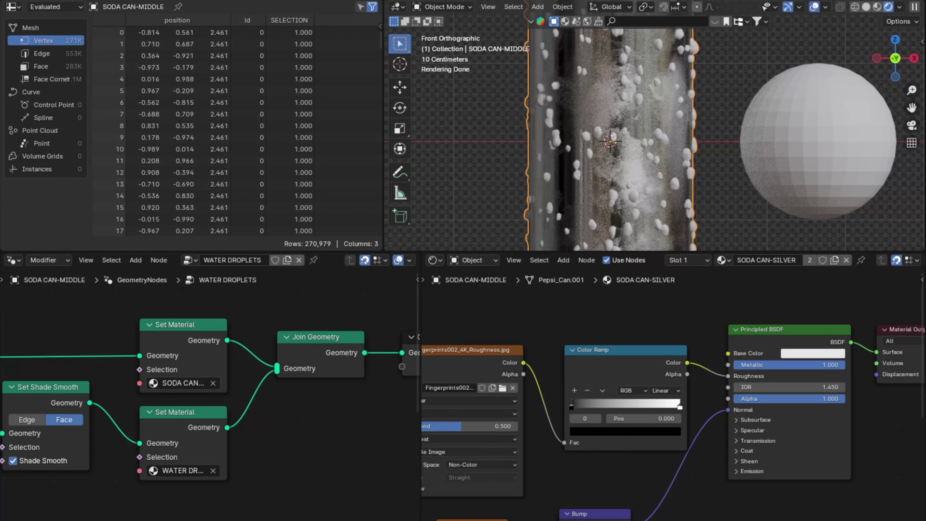
Pin the WATER DROPLETS geometry node tree, and select the sphere and smooth its surface with subdivision.
{"action": "left_click", "coordinate": [314, 262]}
{"action": "left_click", "coordinate": [885, 180]}
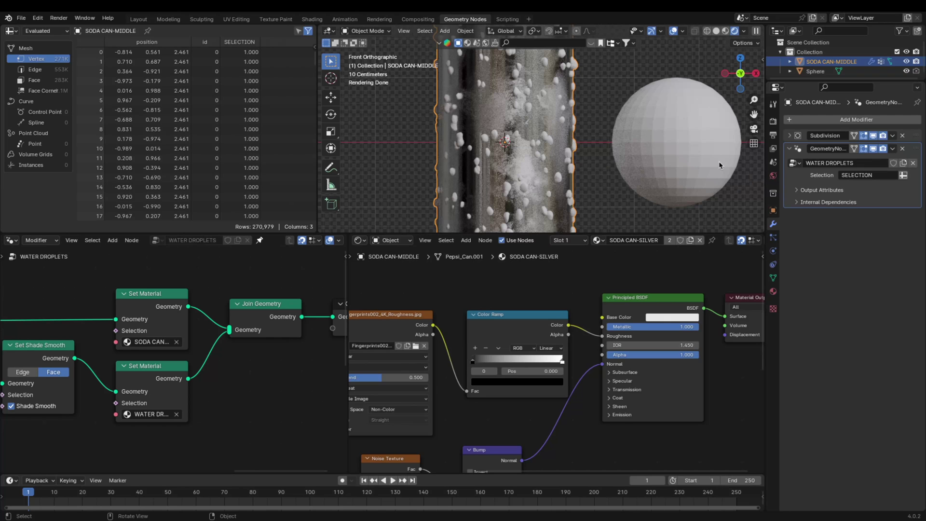
{"action": "left_click", "coordinate": [560, 173]}
{"action": "left_click", "coordinate": [815, 72]}
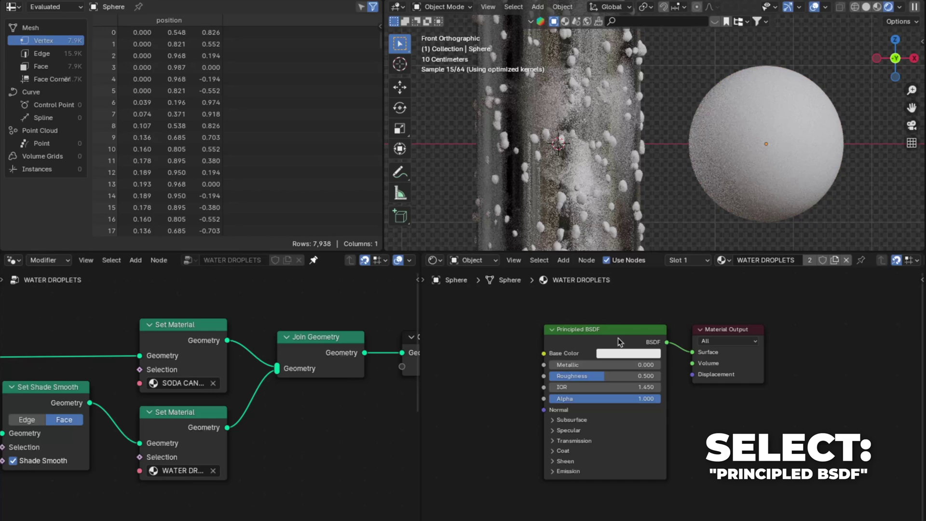
Replace the WATER DROPLETS material's Principled BSDF with a Glass BSDF connected to the Material Output's Surface.
{"action": "left_click", "coordinate": [347, 411]}
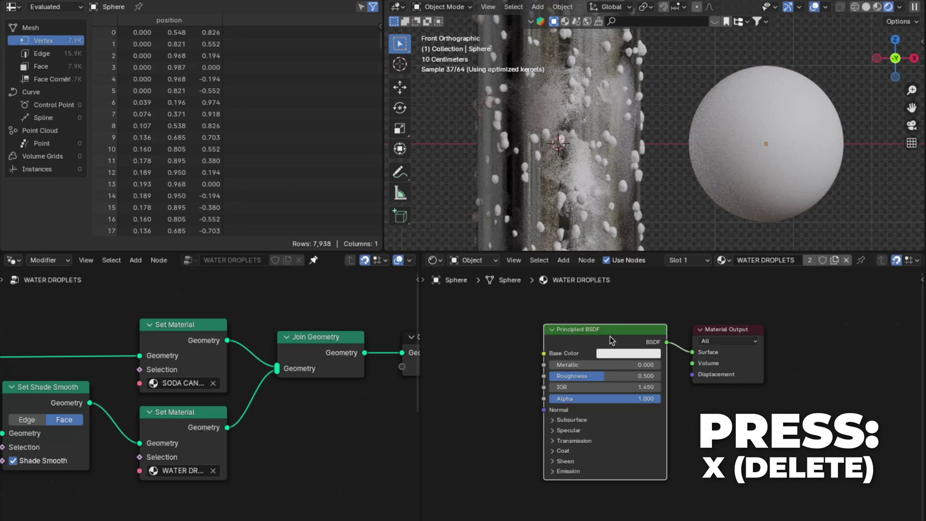
{"action": "key", "text": "x"}
{"action": "key", "text": "shift+a"}
{"action": "type", "text": "glass"}
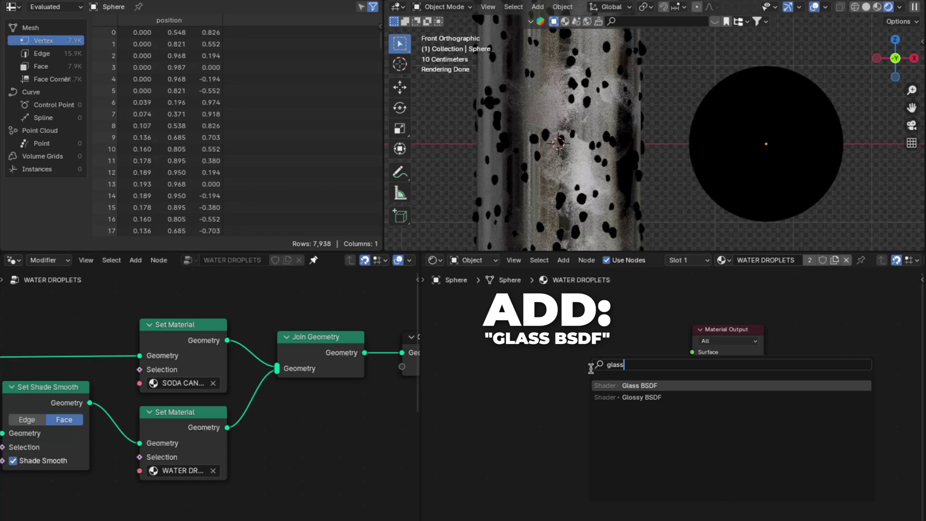
{"action": "left_click", "coordinate": [608, 385]}
{"action": "left_click", "coordinate": [555, 376]}
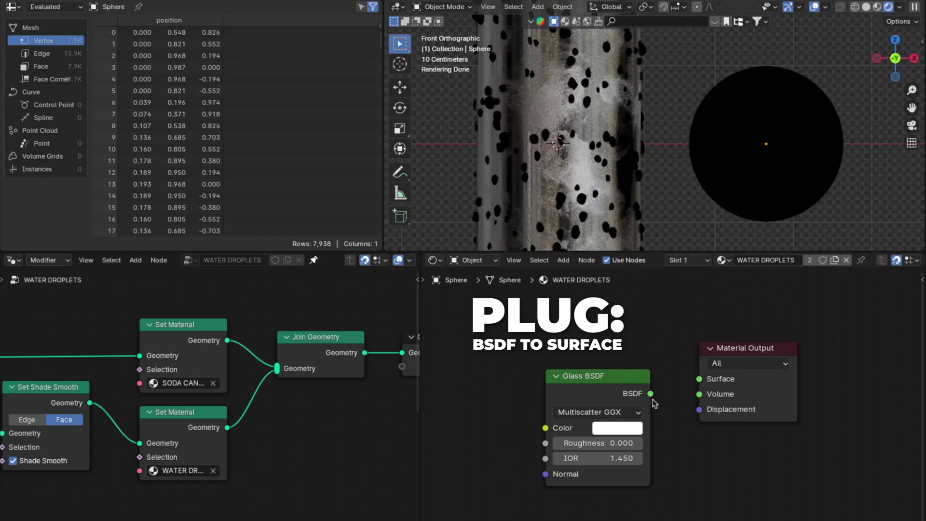
{"action": "left_click_drag", "start_coordinate": [651, 393], "coordinate": [699, 379]}
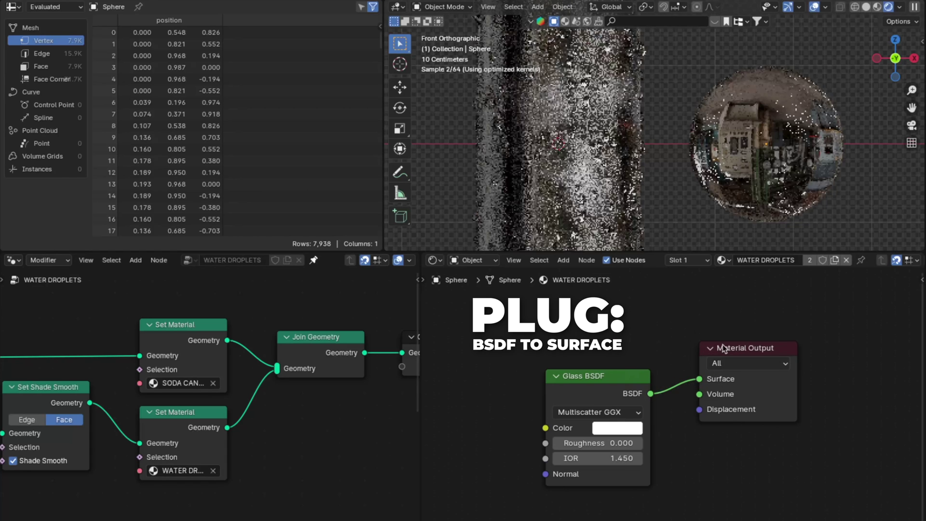
Set the Glass BSDF's IOR to 1.33.
{"action": "left_click", "coordinate": [598, 458]}
{"action": "type", "text": "1.33"}
{"action": "key", "text": "Return"}
Hide the sphere in the viewport and merge the Shader Editor area back into the geometry node editor.
{"action": "left_click", "coordinate": [770, 172]}
{"action": "key", "text": "h"}
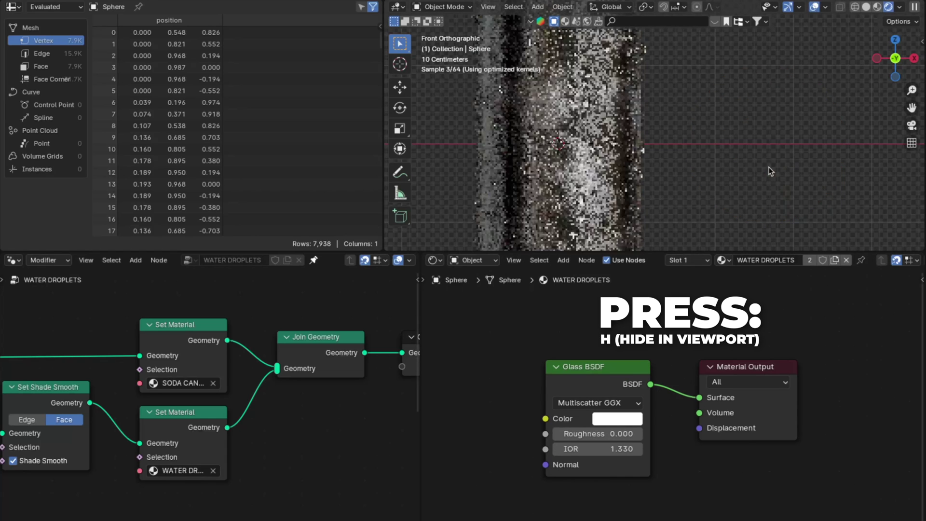
{"action": "right_click", "coordinate": [594, 260]}
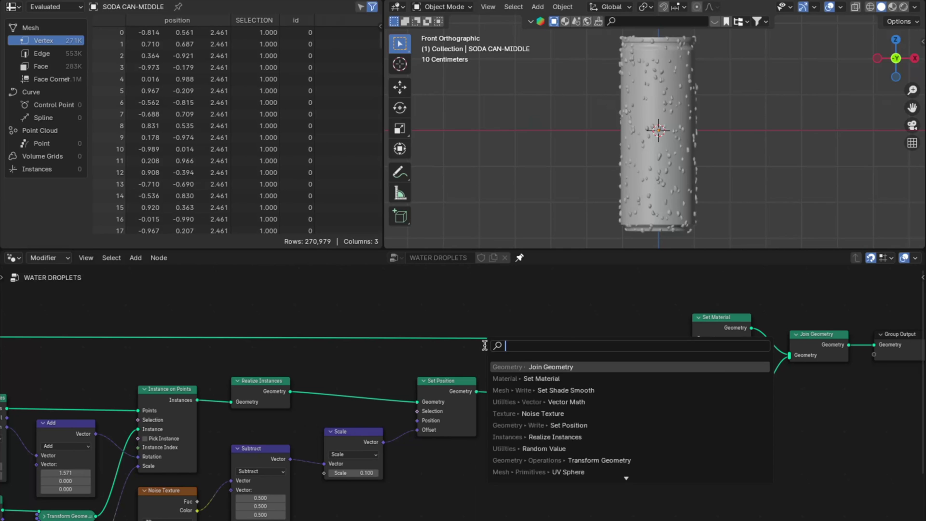
Insert a Join Geometry node between Set Position and Set Shade Smooth in the droplet branch.
{"action": "type", "text": "oin"}
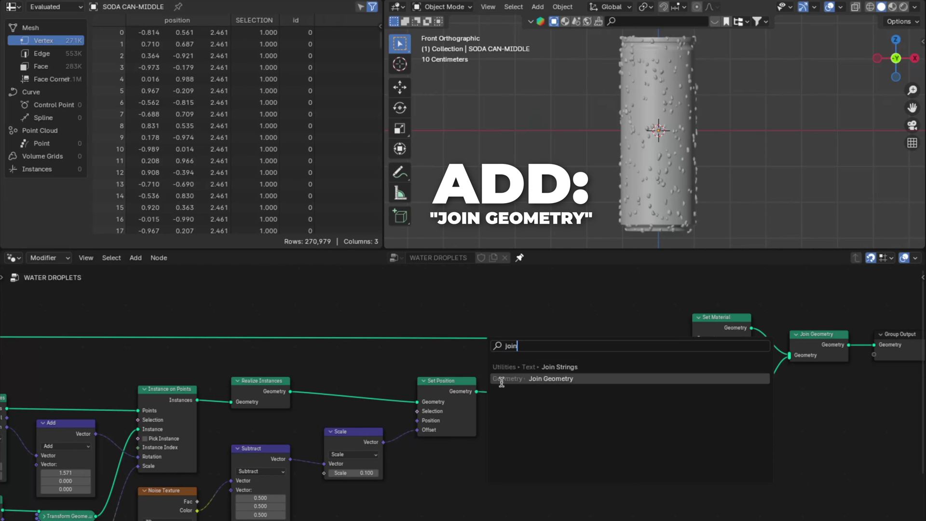
{"action": "left_click", "coordinate": [502, 379]}
{"action": "left_click", "coordinate": [495, 379]}
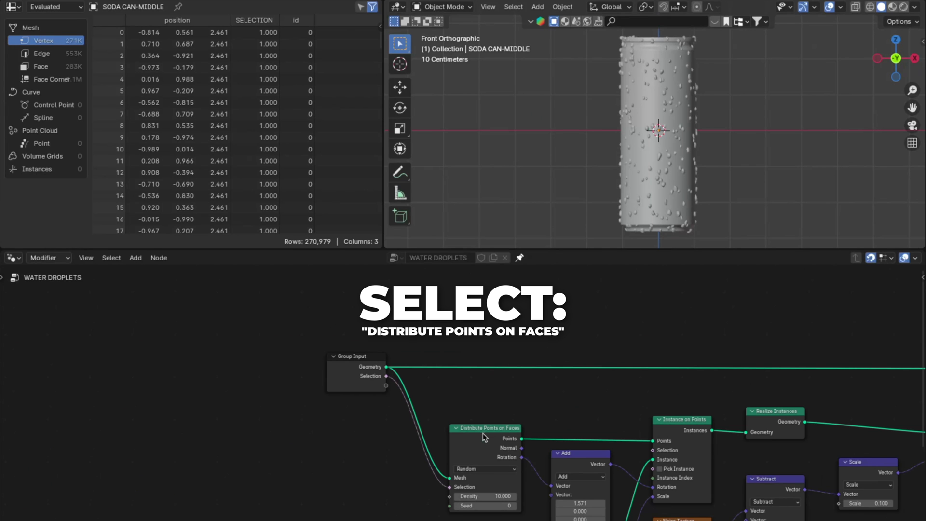
Duplicate the Distribute Points on Faces node, place it above the Group Input link and feed its Mesh from the Group Input's Geometry.
{"action": "left_click", "coordinate": [483, 434]}
{"action": "key", "text": "shift+d"}
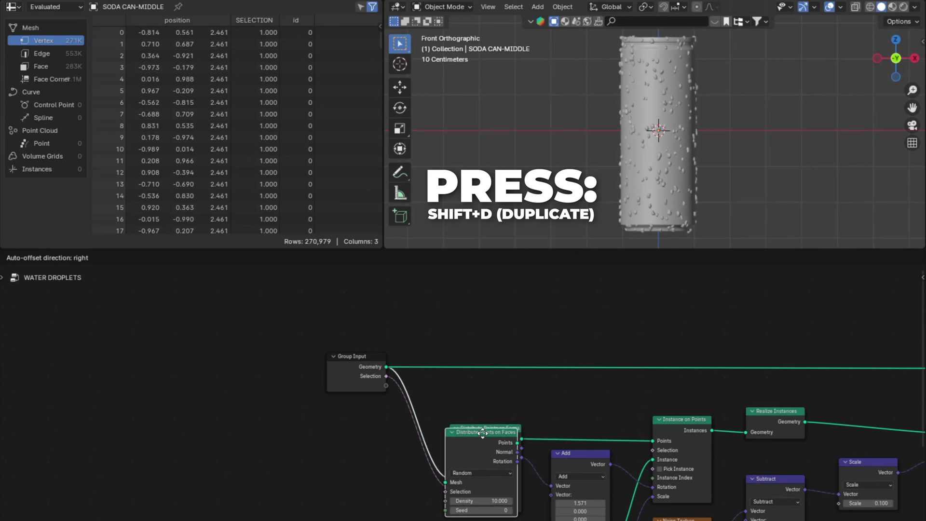
{"action": "scroll", "coordinate": [479, 276], "scroll_direction": "up", "scroll_amount": 2}
{"action": "left_click", "coordinate": [500, 289]}
{"action": "left_click_drag", "start_coordinate": [350, 448], "coordinate": [444, 362]}
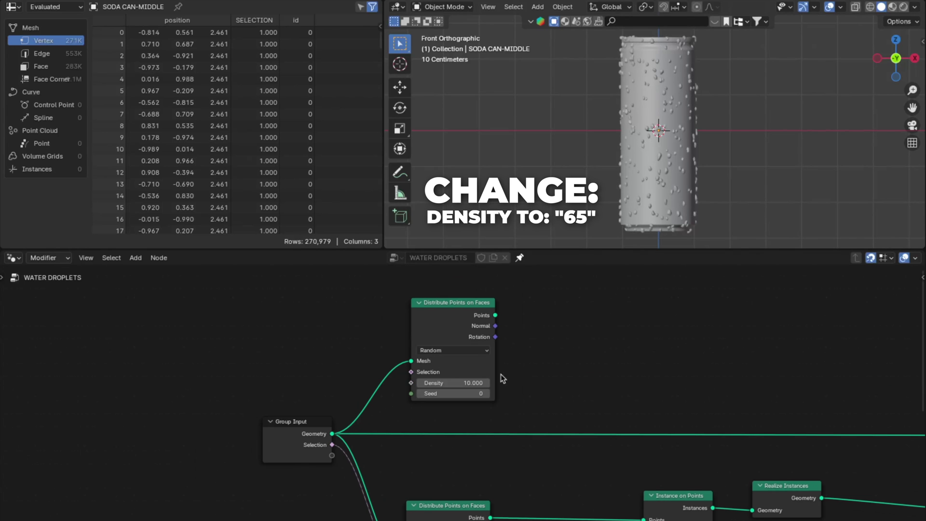
Set the duplicated Distribute Points on Faces node's density to 65.
{"action": "double_click", "coordinate": [473, 381]}
{"action": "type", "text": "65"}
{"action": "key", "text": "Return"}
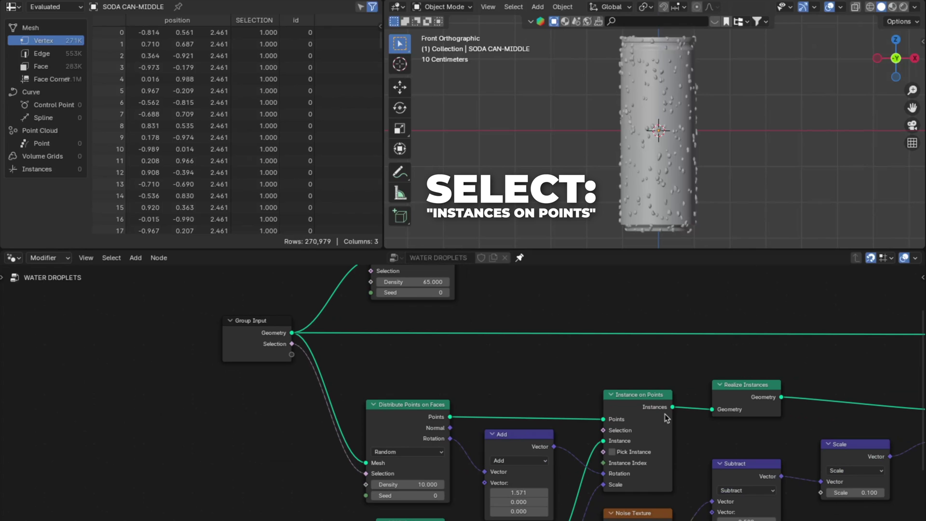
Duplicate the Instance on Points node and connect the duplicated Distribute Points on Faces node's Points to its Points input.
{"action": "left_click", "coordinate": [643, 411]}
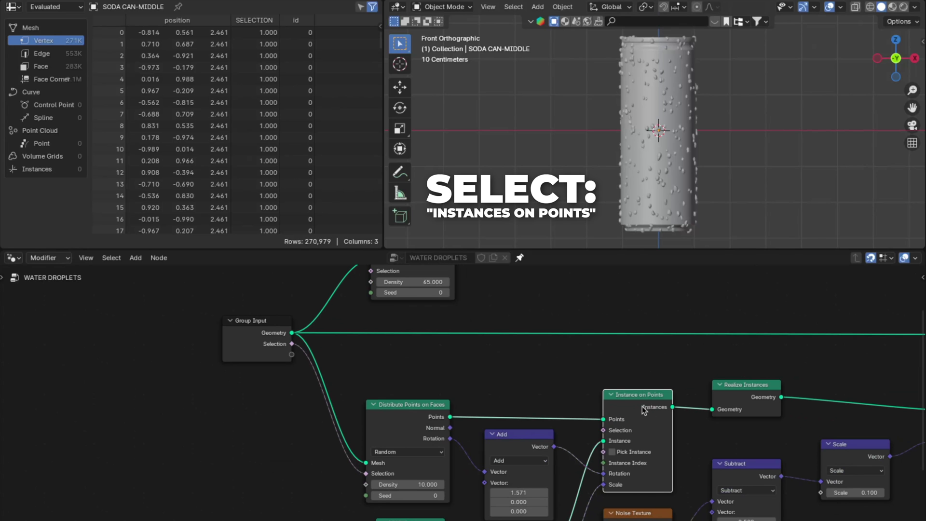
{"action": "key", "text": "shift+d"}
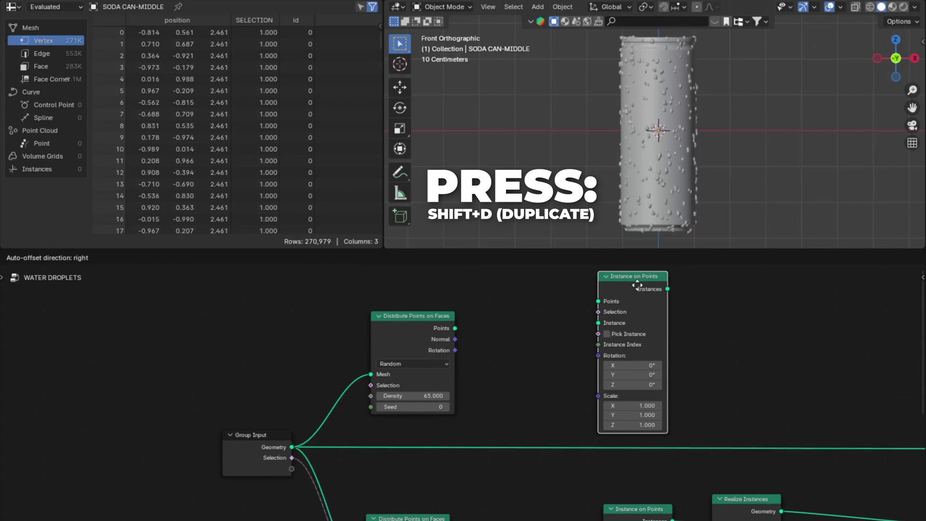
{"action": "left_click", "coordinate": [636, 303]}
{"action": "left_click_drag", "start_coordinate": [455, 365], "coordinate": [598, 318]}
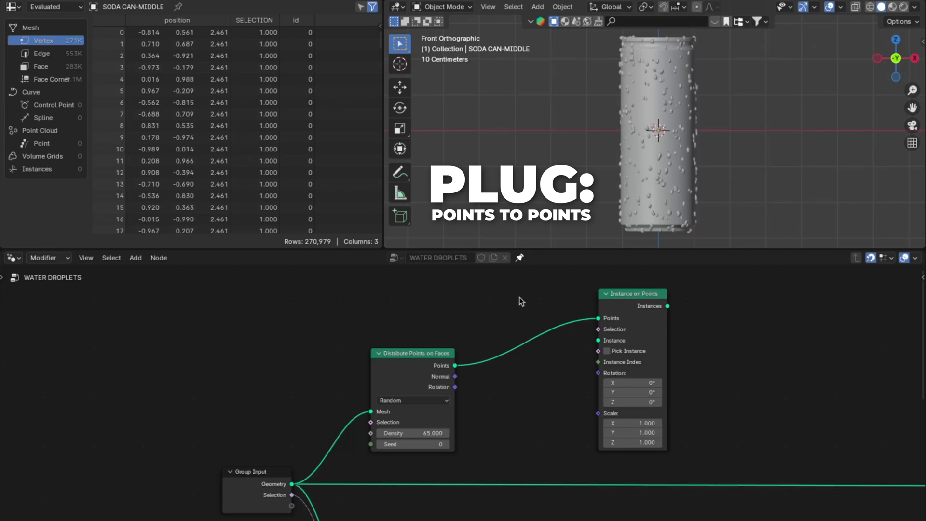
Add a UV Sphere node and connect its Mesh to the duplicated Instance on Points node's Instance input.
{"action": "key", "text": "shift+a"}
{"action": "type", "text": "uv sphere"}
{"action": "key", "text": "Return"}
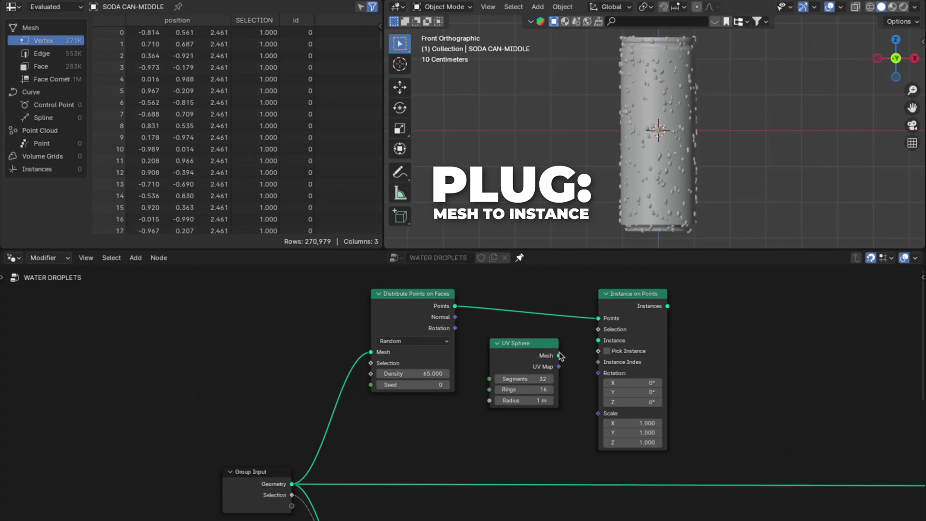
{"action": "left_click_drag", "start_coordinate": [560, 356], "coordinate": [599, 340]}
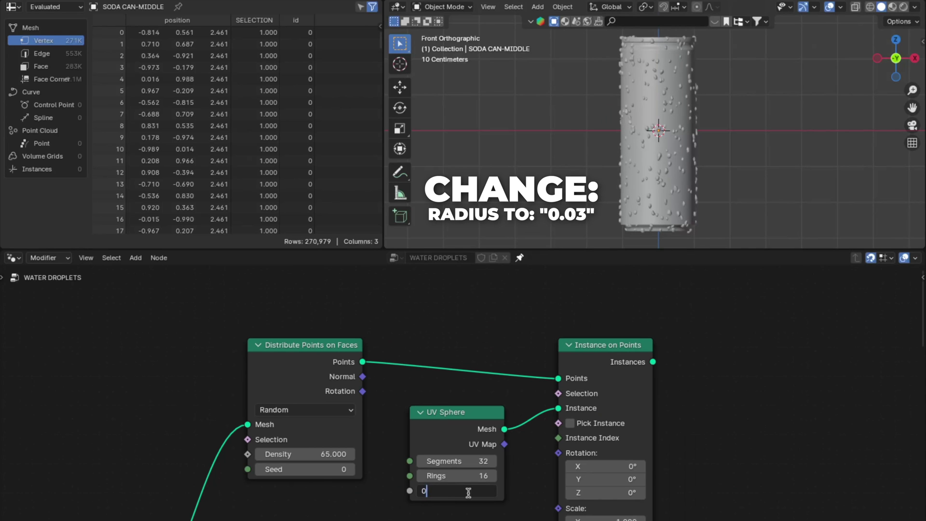
Set the new UV Sphere's radius to 0.03 m and connect the new Instance on Points output to the Join Geometry before Set Shade Smooth.
{"action": "key", "text": "Return"}
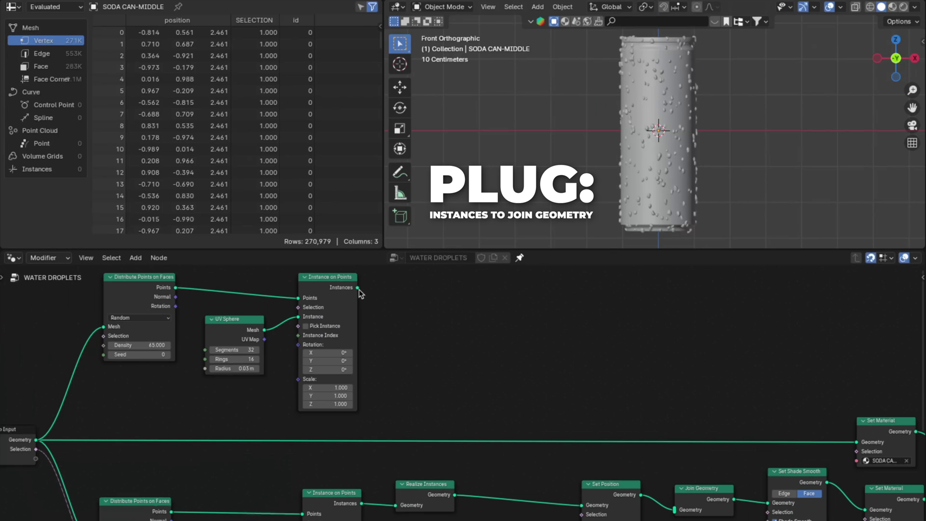
{"action": "left_click_drag", "start_coordinate": [358, 288], "coordinate": [671, 512]}
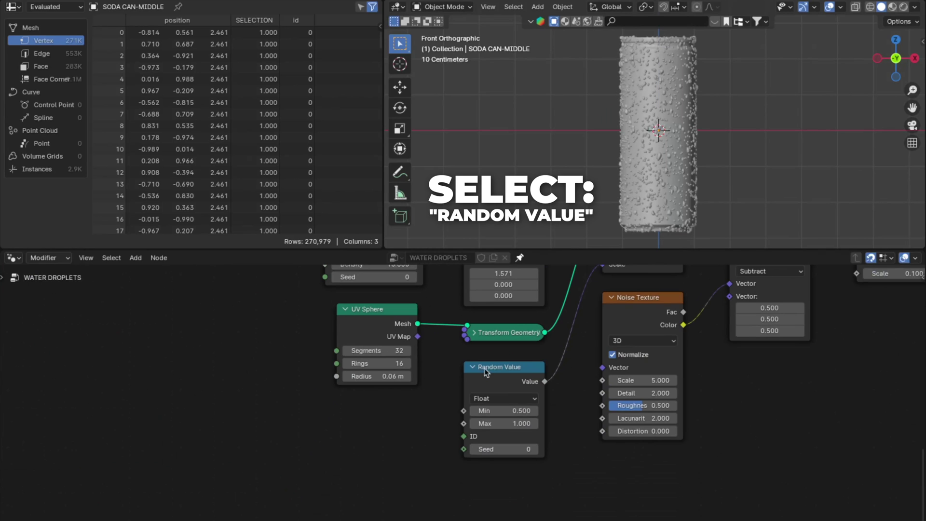
Duplicate the Random Value node, connect its Value to the new Instance on Points node's Scale and set its Min to 0.
{"action": "left_click", "coordinate": [486, 372]}
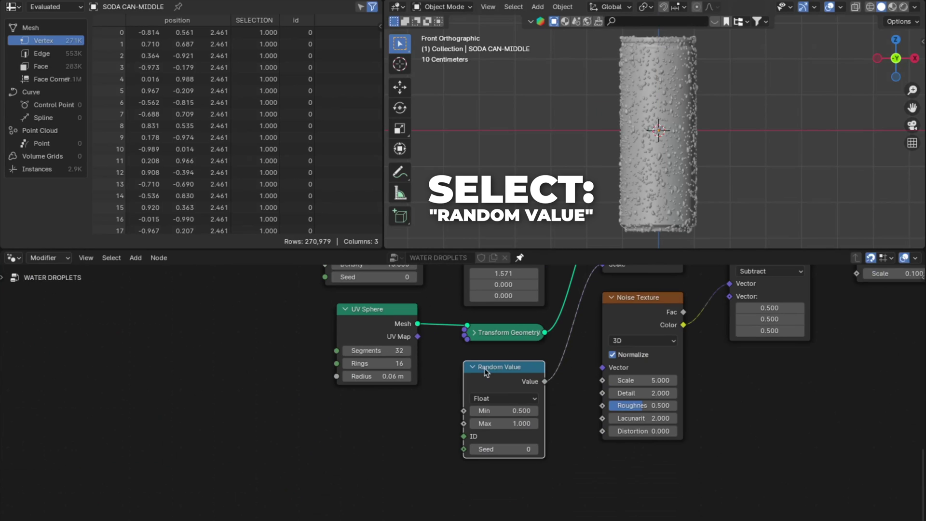
{"action": "key", "text": "shift+d"}
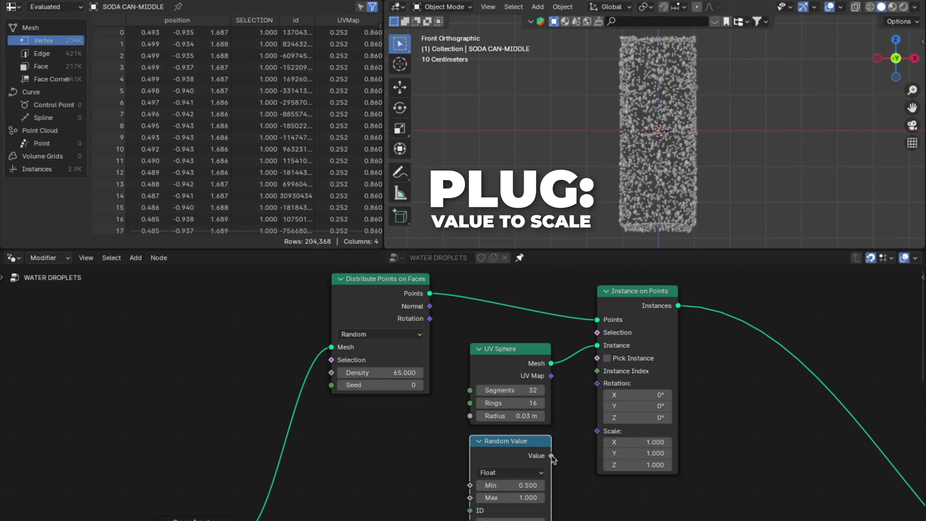
{"action": "left_click_drag", "start_coordinate": [551, 456], "coordinate": [597, 431]}
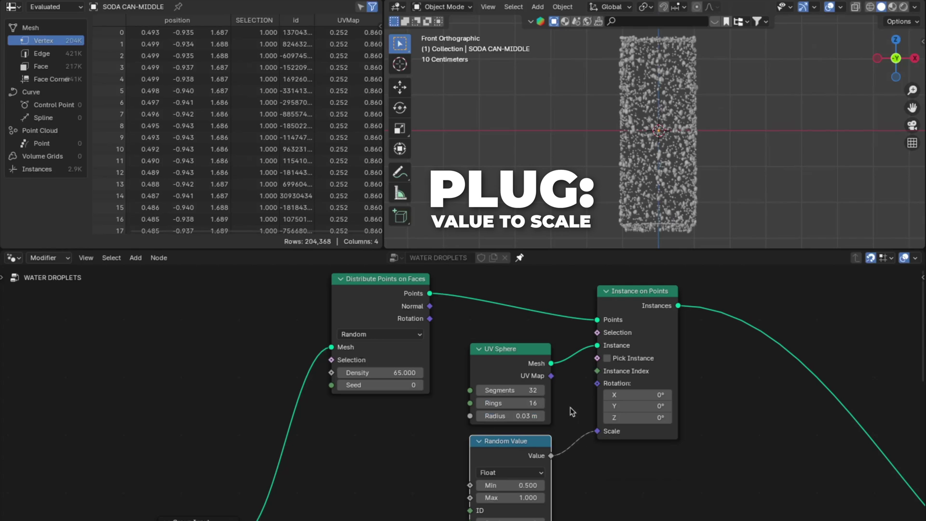
{"action": "left_click", "coordinate": [585, 411]}
{"action": "left_click", "coordinate": [516, 485]}
{"action": "type", "text": "0"}
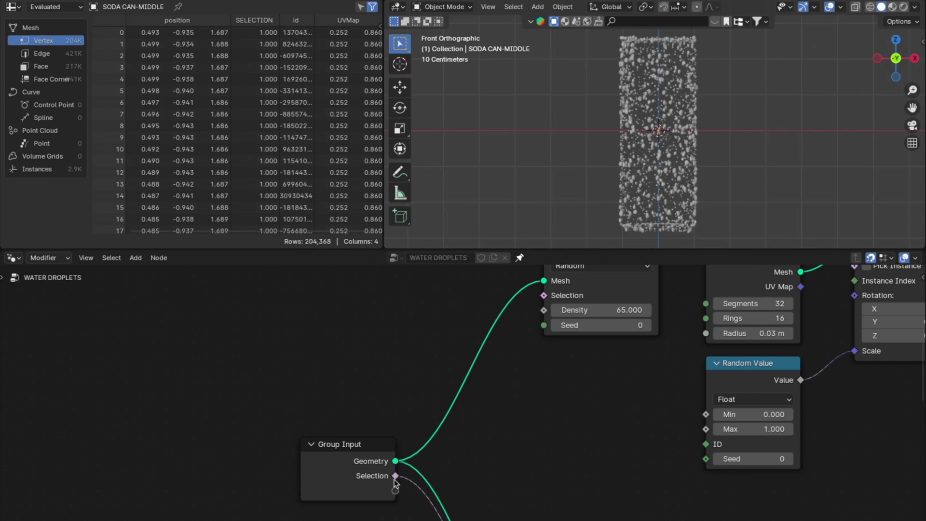
Connect the Group Input's Selection to the duplicated Distribute Points on Faces node's Selection.
{"action": "left_click_drag", "start_coordinate": [396, 476], "coordinate": [544, 295]}
{"action": "left_click", "coordinate": [555, 487]}
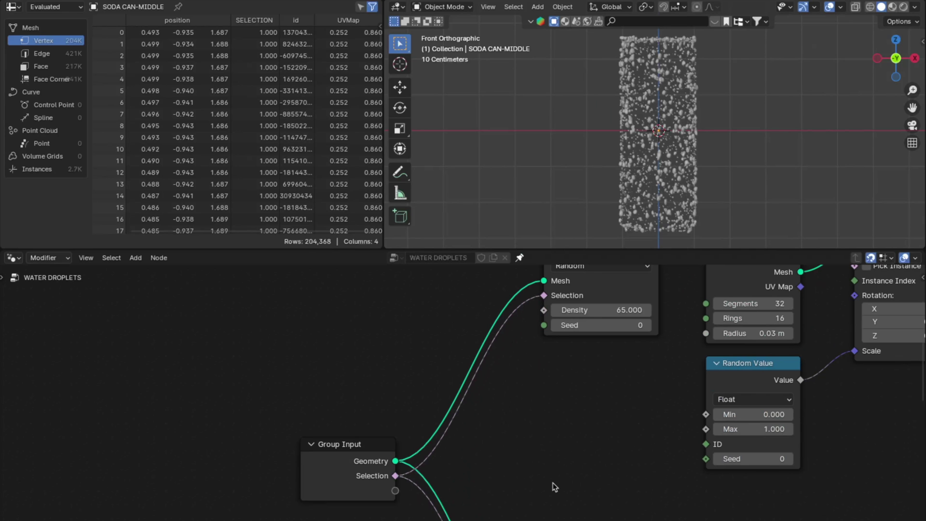
Connect the Group Input's Geometry to the Geometry input of the soda can Set Material node.
{"action": "key", "text": "Home"}
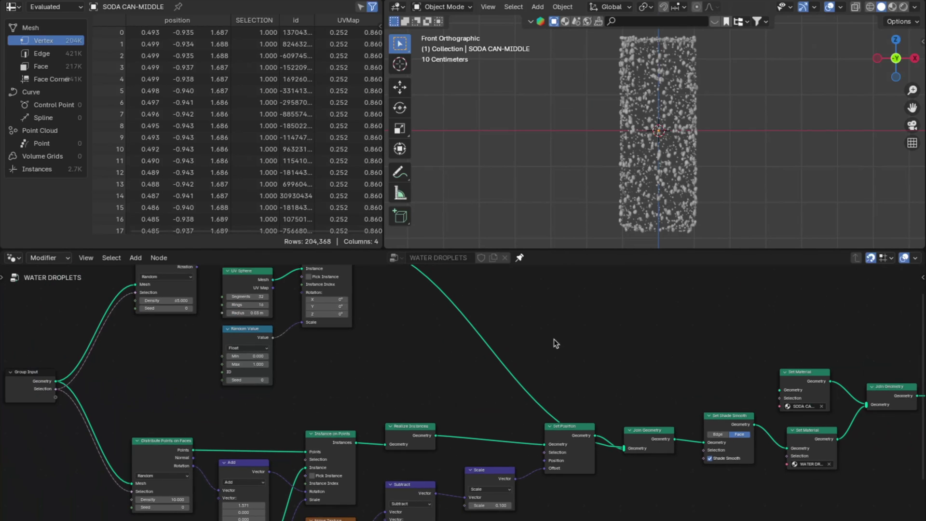
{"action": "left_click_drag", "start_coordinate": [33, 378], "coordinate": [767, 387]}
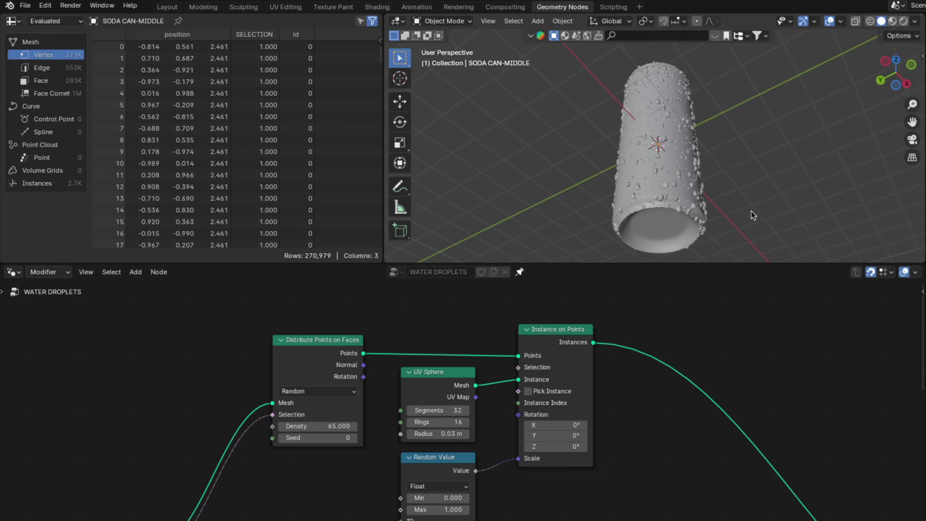
{"action": "middle_click_drag", "start_coordinate": [752, 210], "coordinate": [753, 215]}
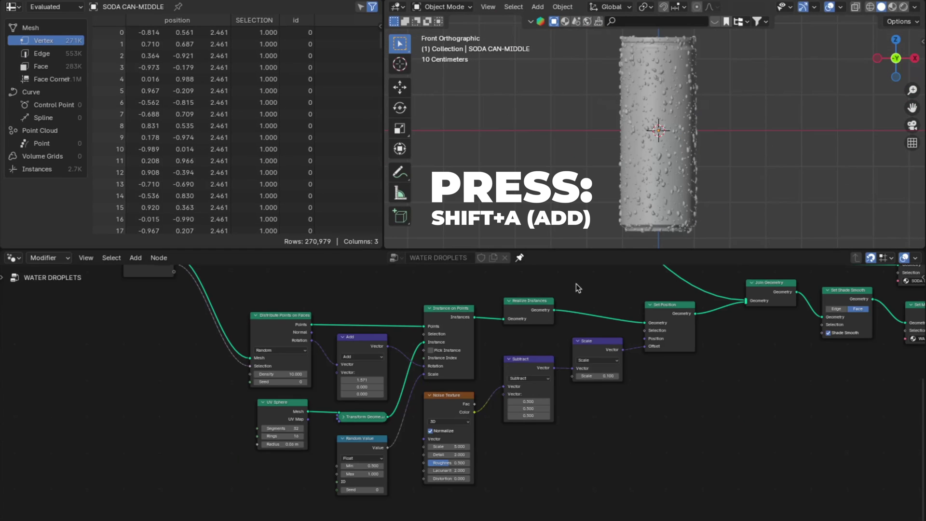
Add a Frame and place the large-droplet nodes, from Distribute Points on Faces to Set Position, inside it.
{"action": "key", "text": "shift+a"}
{"action": "mouse_move", "coordinate": [585, 483]}
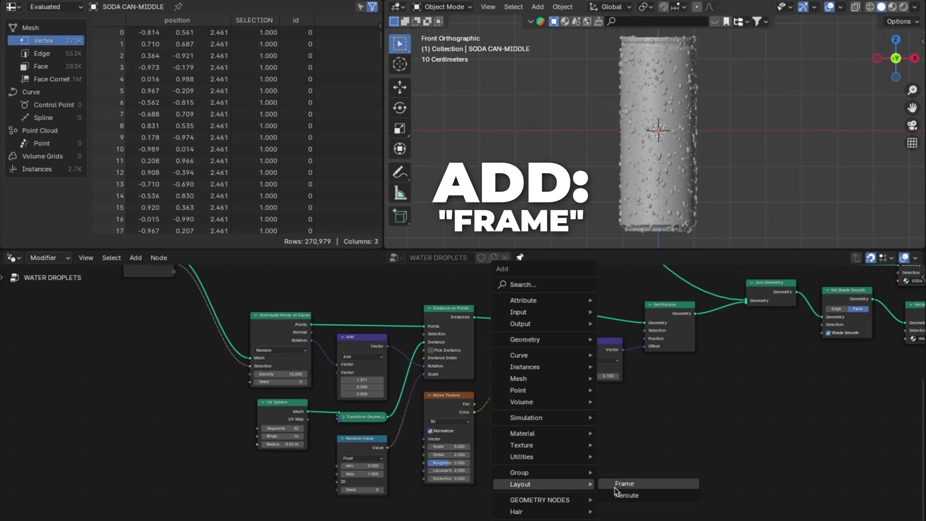
{"action": "left_click", "coordinate": [615, 485]}
{"action": "left_click", "coordinate": [234, 314]}
{"action": "left_click_drag", "start_coordinate": [706, 502], "coordinate": [367, 347]}
{"action": "left_click_drag", "start_coordinate": [297, 345], "coordinate": [287, 327]}
Label the frame around the large-droplet nodes BIG DROPLETS.
{"action": "key", "text": "n"}
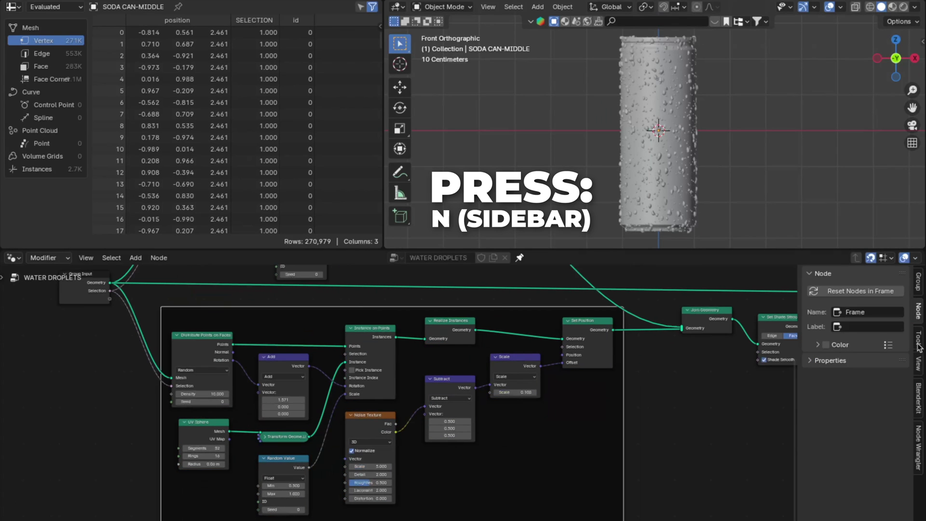
{"action": "left_click", "coordinate": [877, 327]}
{"action": "type", "text": "BIG DROPLETS"}
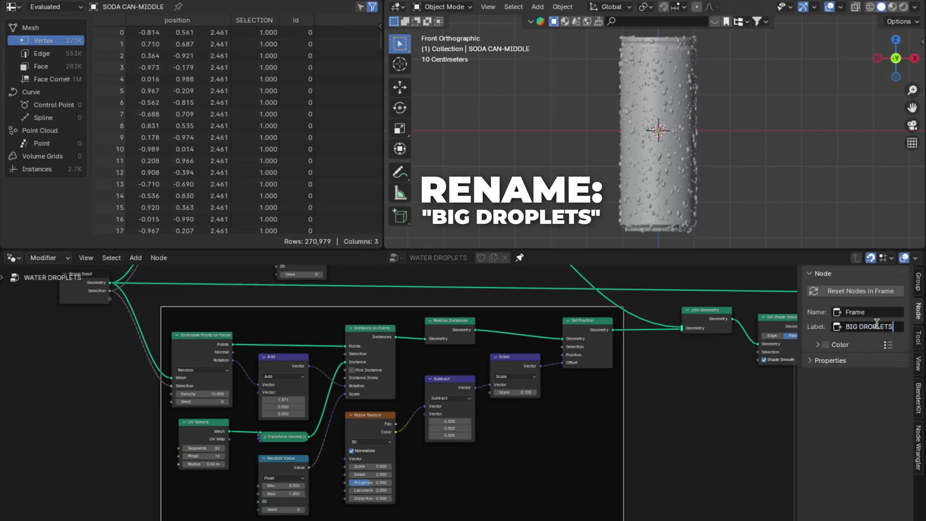
{"action": "left_click", "coordinate": [761, 396]}
Expose the Density of the big droplets' Distribute Points on Faces node as a group input and rename that input BIG DROPLETS.
{"action": "scroll", "coordinate": [382, 378], "scroll_direction": "up", "scroll_amount": 3}
{"action": "left_click_drag", "start_coordinate": [385, 333], "coordinate": [435, 482]}
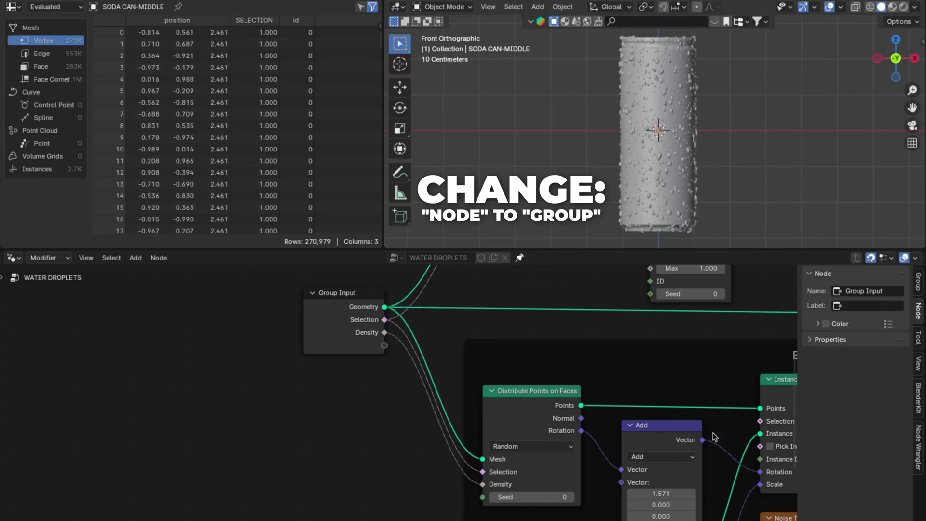
{"action": "left_click", "coordinate": [920, 286]}
{"action": "left_click", "coordinate": [839, 333]}
{"action": "double_click", "coordinate": [839, 333]}
{"action": "type", "text": "BIG DROPLETS"}
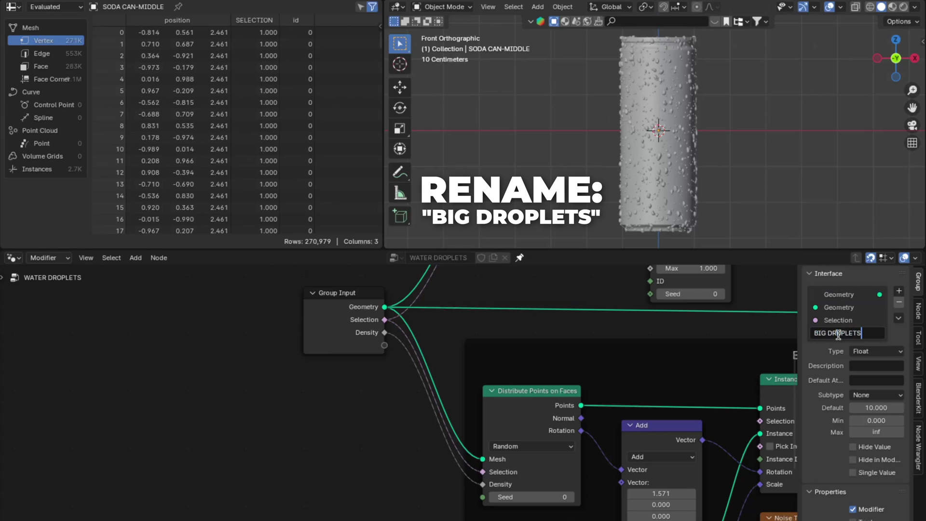
{"action": "key", "text": "Return"}
Expose the Density of the small-droplet Distribute Points on Faces node as a group input and rename that input SMALL DROPLETS.
{"action": "left_click_drag", "start_coordinate": [376, 508], "coordinate": [502, 340]}
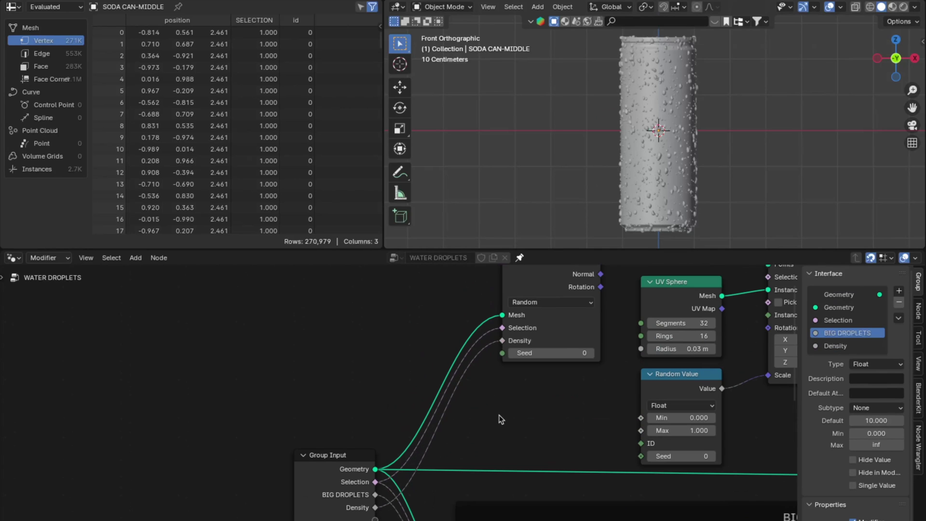
{"action": "double_click", "coordinate": [836, 346]}
{"action": "type", "text": "SMALL DROPLETS"}
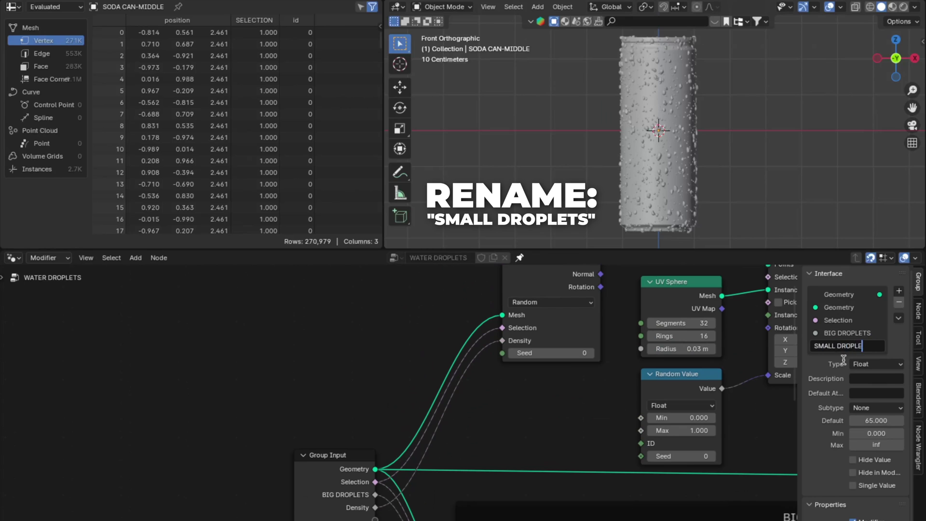
{"action": "key", "text": "Return"}
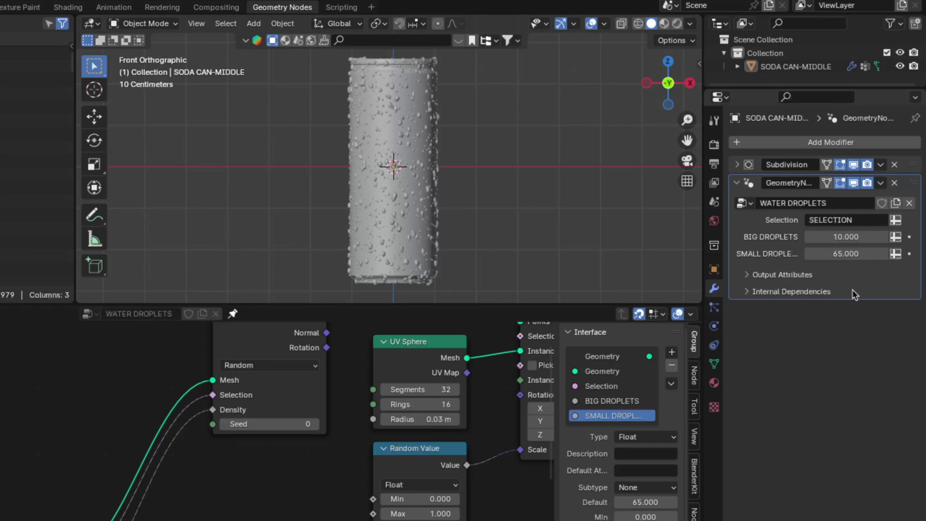
Set the geometry nodes modifier's BIG DROPLETS value to 6.
{"action": "double_click", "coordinate": [848, 236]}
{"action": "type", "text": "6"}
{"action": "key", "text": "Return"}
Set the geometry nodes modifier's BIG DROPLETS value to 5 and its SMALL DROPLETS value to 75.
{"action": "double_click", "coordinate": [848, 237]}
{"action": "type", "text": "5"}
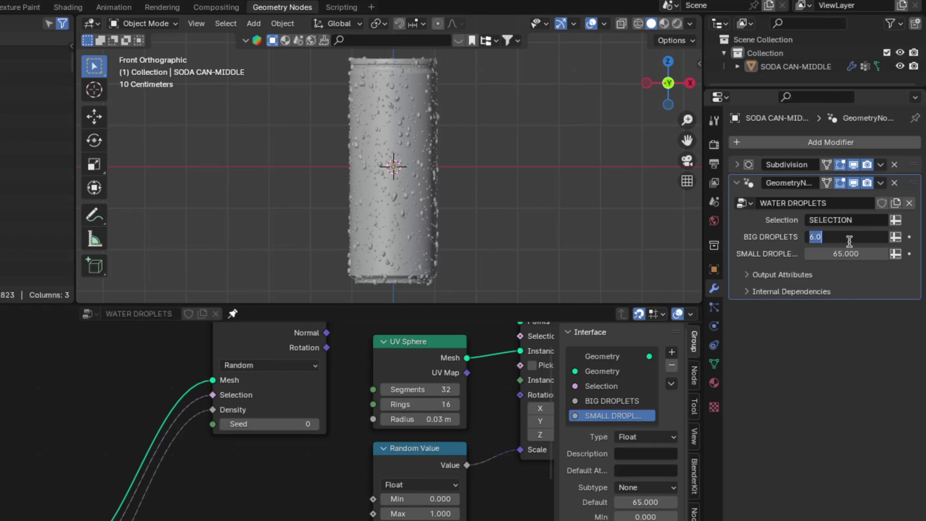
{"action": "key", "text": "Return"}
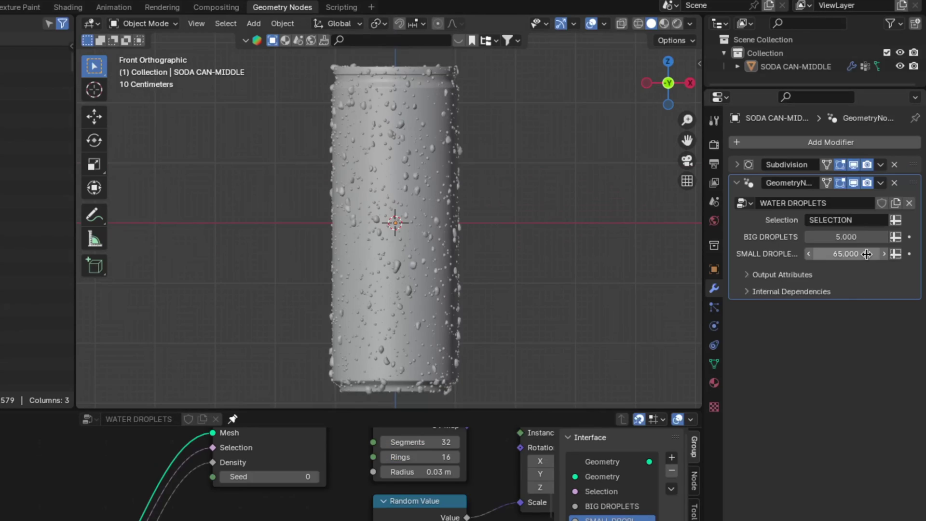
{"action": "double_click", "coordinate": [846, 253]}
{"action": "type", "text": "75"}
{"action": "key", "text": "Return"}
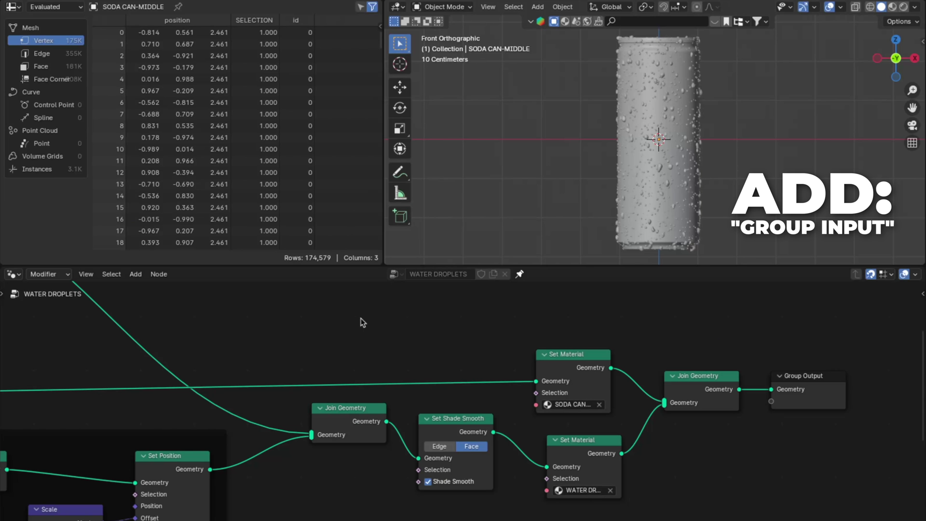
Add a second Group Input node above the Join Geometry node that precedes Set Shade Smooth.
{"action": "key", "text": "shift+a"}
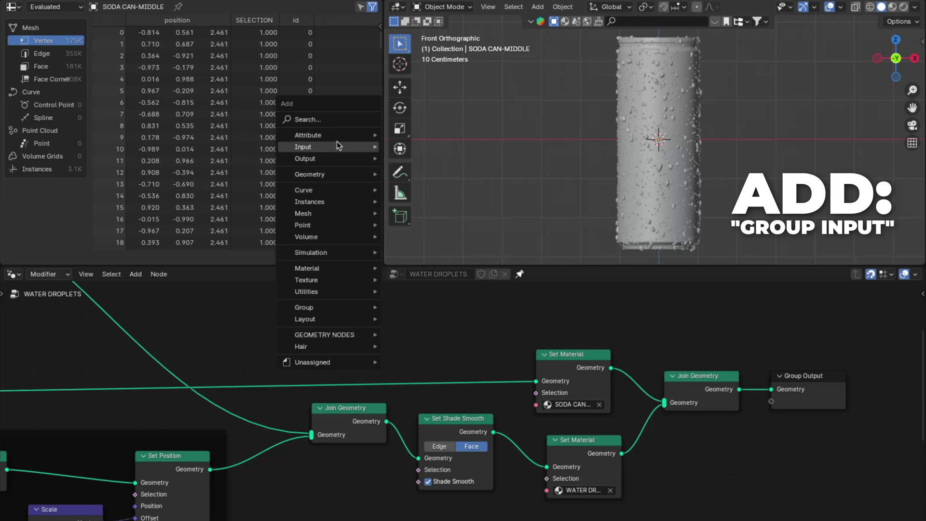
{"action": "mouse_move", "coordinate": [338, 146]}
{"action": "mouse_move", "coordinate": [430, 156]}
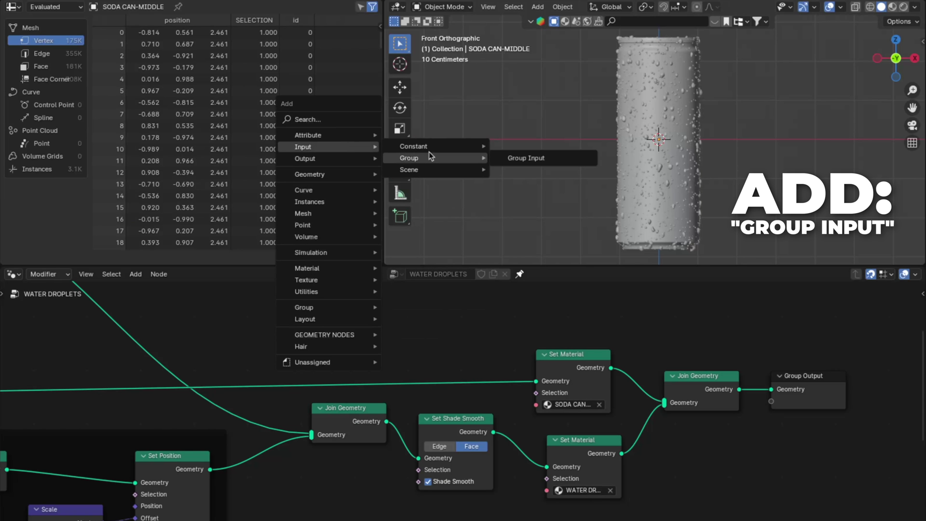
{"action": "left_click", "coordinate": [523, 158]}
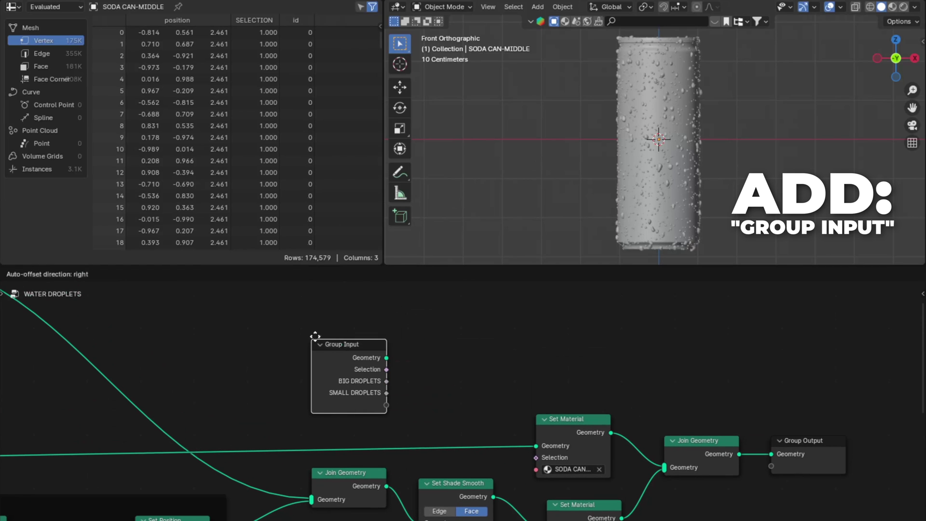
{"action": "left_click", "coordinate": [316, 337]}
Expose the Material of both Set Material nodes as separate inputs on the new Group Input, the soda can one first.
{"action": "scroll", "coordinate": [467, 342], "scroll_direction": "down", "scroll_amount": 4, "text": "shift"}
{"action": "left_click_drag", "start_coordinate": [386, 329], "coordinate": [527, 399]}
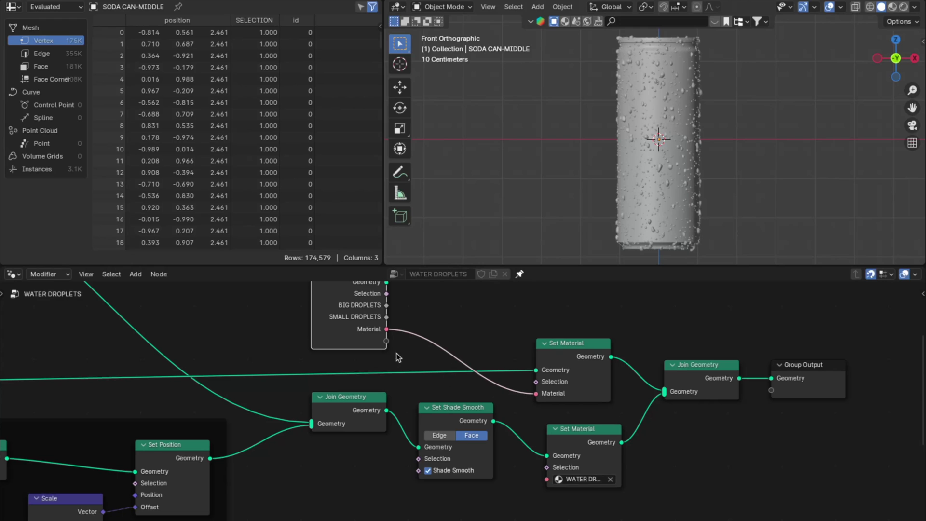
{"action": "left_click_drag", "start_coordinate": [386, 341], "coordinate": [547, 479]}
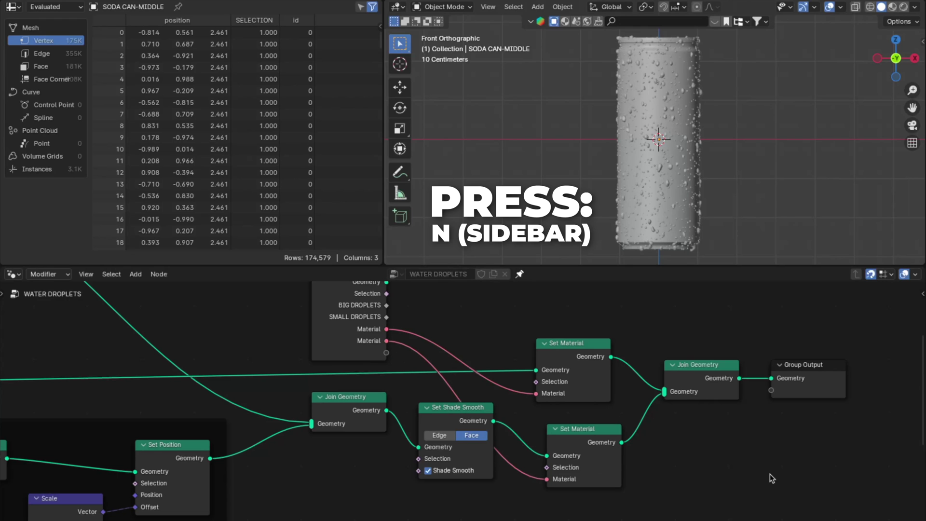
Rename the first Material group input SODA CAN-MATERIAL.
{"action": "key", "text": "n"}
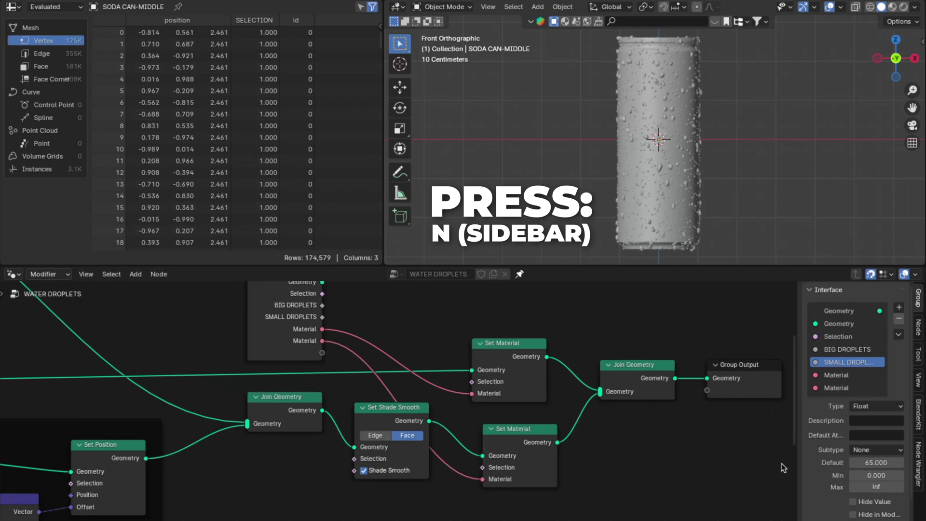
{"action": "double_click", "coordinate": [864, 375]}
{"action": "type", "text": "SODA CAN"}
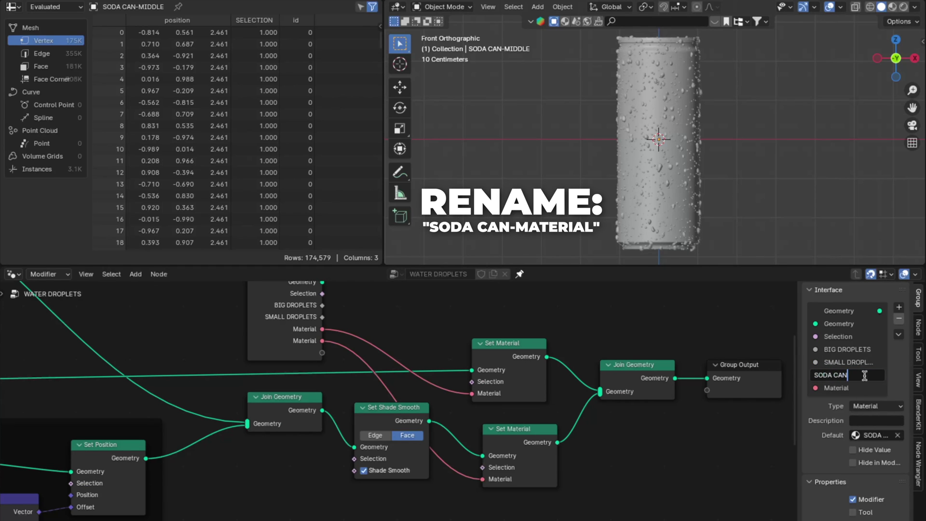
{"action": "type", "text": "-MATERIAL"}
{"action": "key", "text": "Return"}
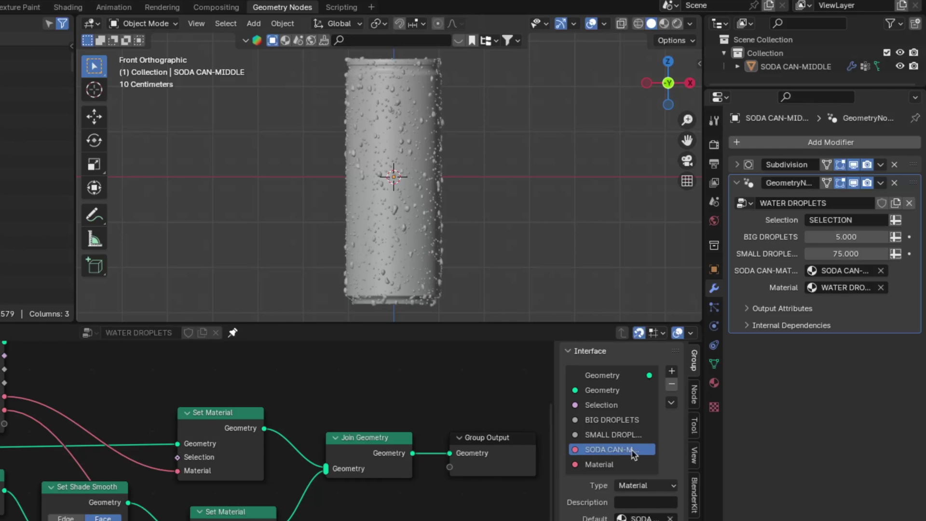
Rename the remaining Material group input DROPLET-MATERIAL.
{"action": "double_click", "coordinate": [618, 463]}
{"action": "type", "text": "WATER DROP"}
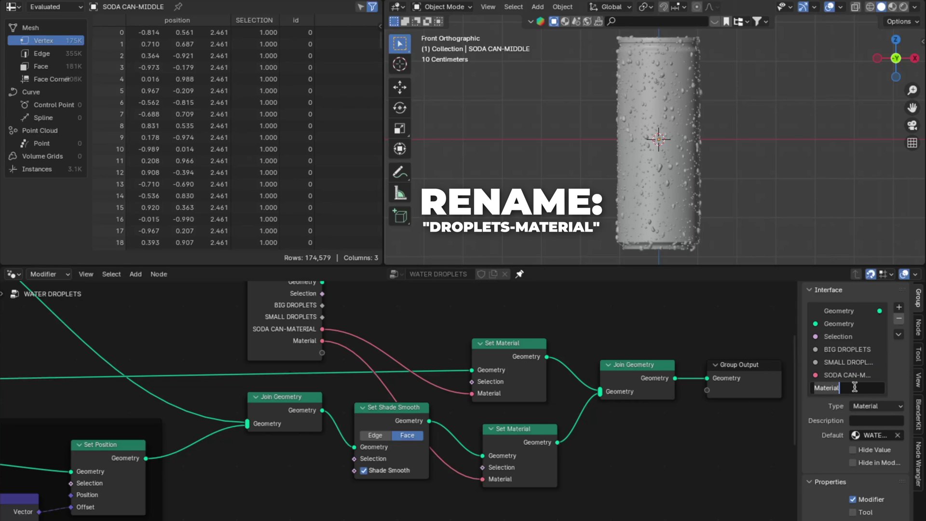
{"action": "key", "text": "ctrl+BackSpace"}
{"action": "type", "text": "DROPLET-MATERIAL"}
{"action": "key", "text": "Return"}
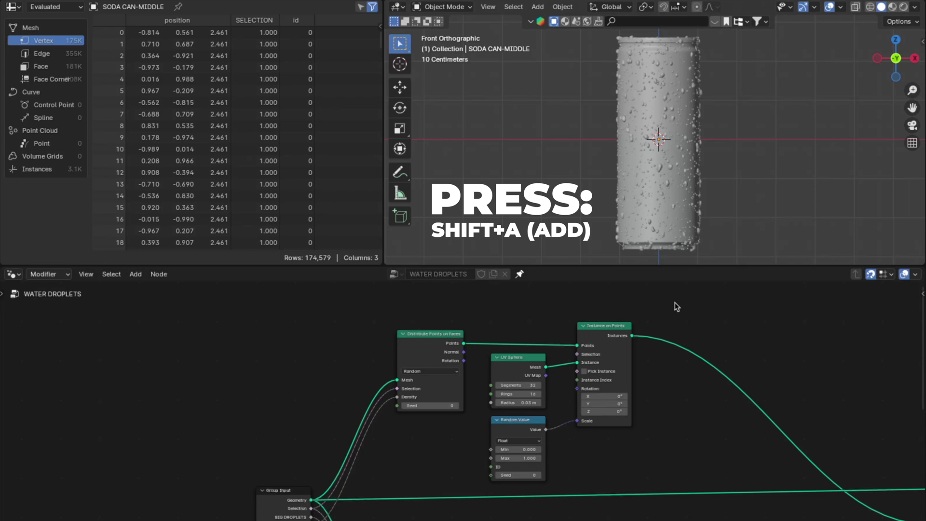
Add another Frame and place the small-droplet Distribute Points on Faces, UV Sphere, Random Value and Instance on Points nodes inside it.
{"action": "key", "text": "shift+a"}
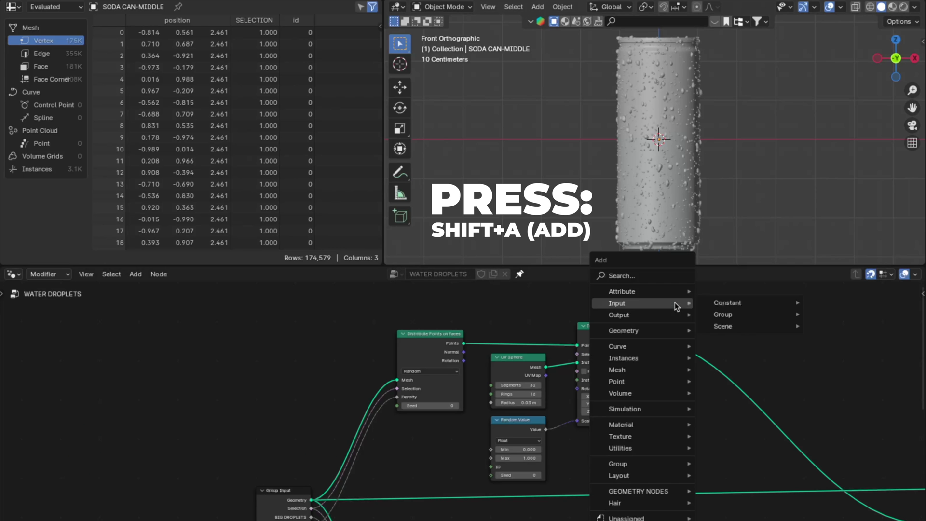
{"action": "mouse_move", "coordinate": [675, 475]}
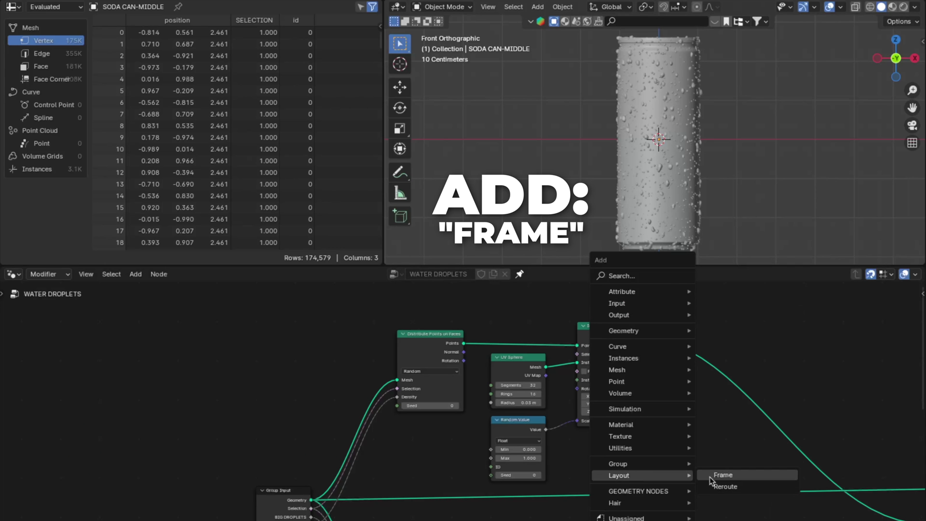
{"action": "left_click", "coordinate": [710, 476]}
{"action": "left_click", "coordinate": [429, 346]}
{"action": "left_click_drag", "start_coordinate": [620, 473], "coordinate": [468, 321]}
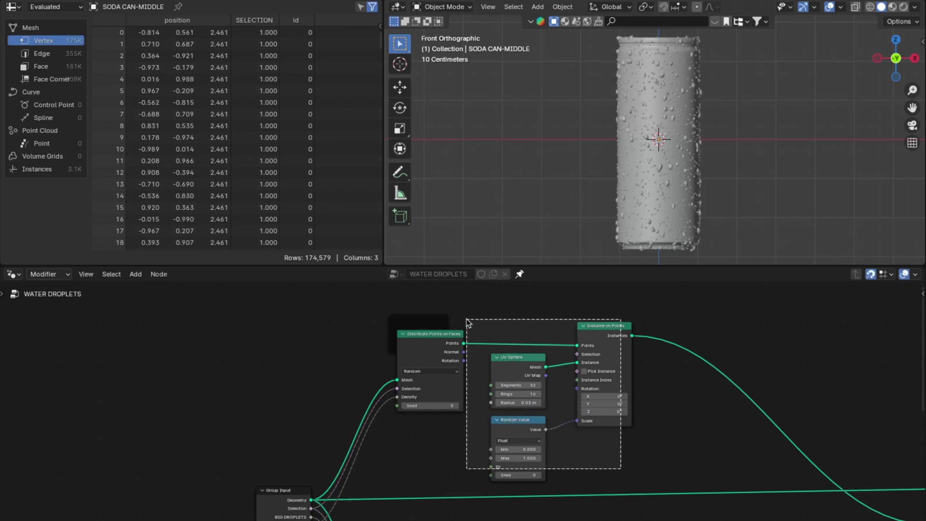
{"action": "key", "text": "g"}
{"action": "left_click", "coordinate": [504, 320]}
{"action": "left_click", "coordinate": [700, 428]}
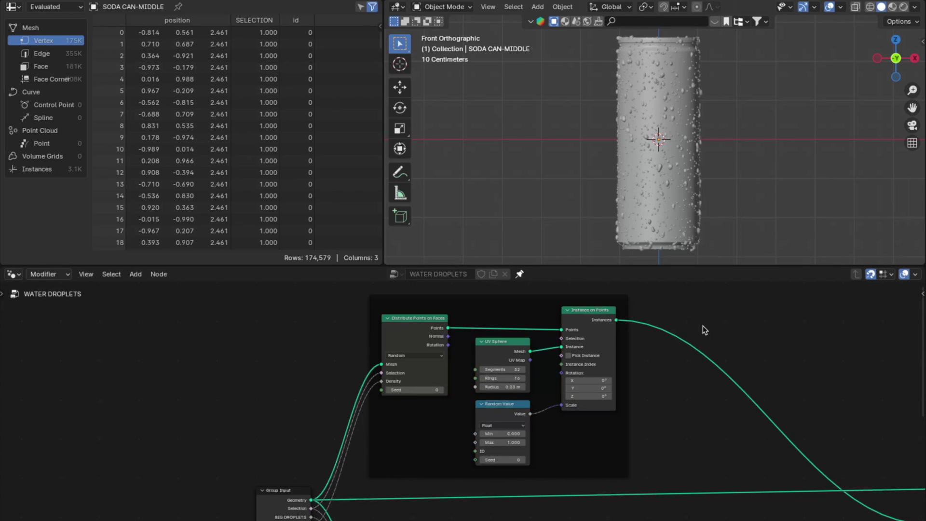
Label the frame around the small-droplet nodes SMALL DROPLETS.
{"action": "key", "text": "n"}
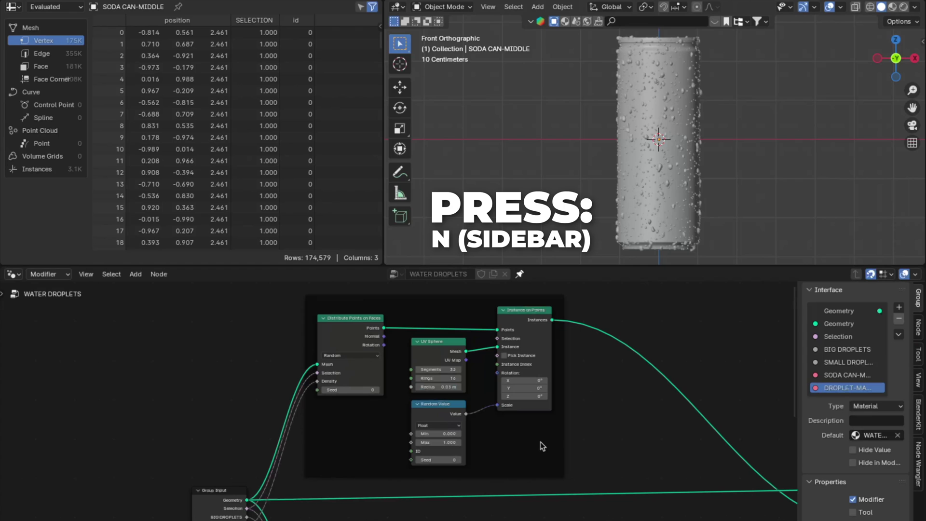
{"action": "left_click", "coordinate": [561, 403]}
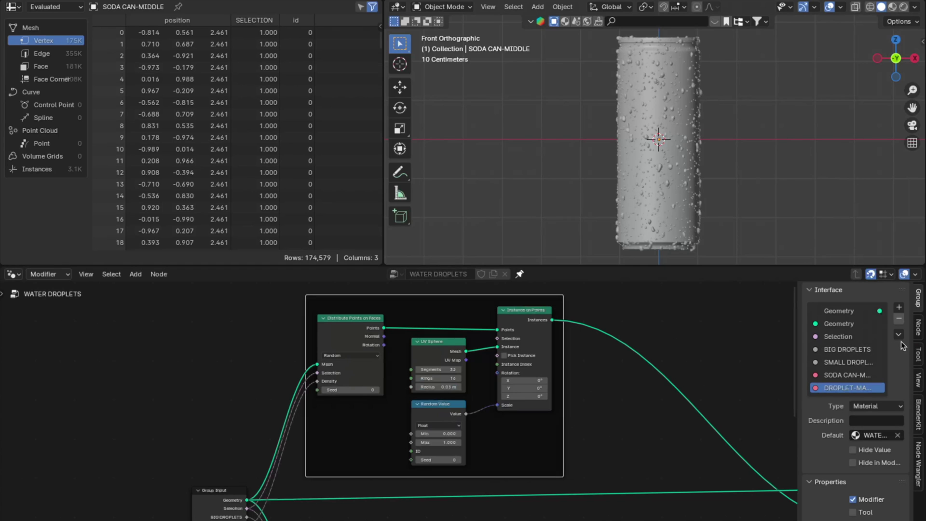
{"action": "left_click", "coordinate": [918, 330]}
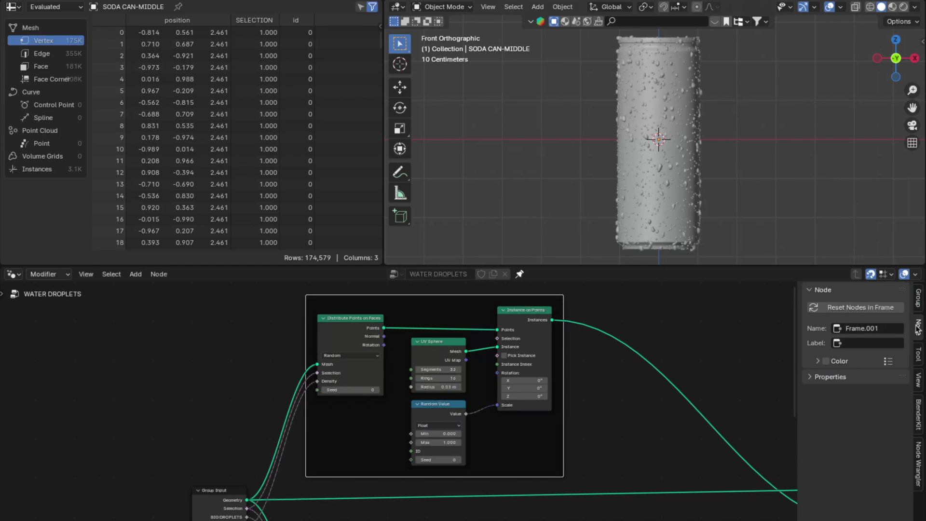
{"action": "left_click", "coordinate": [872, 344]}
{"action": "type", "text": "SMALL DROPLETS"}
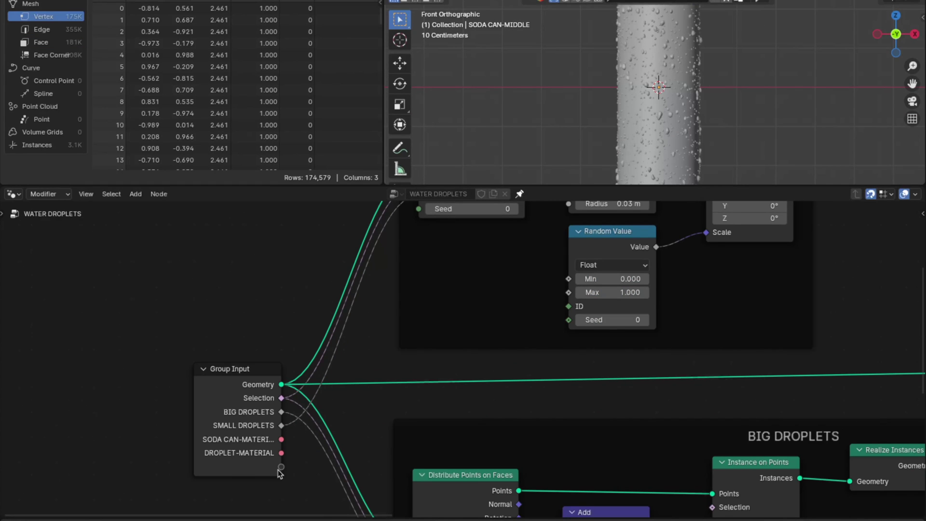
Expose the small droplets' Distribute Points on Faces Seed as a group input and branch it through a Reroute to the big droplets' Seed.
{"action": "left_click_drag", "start_coordinate": [281, 467], "coordinate": [419, 209]}
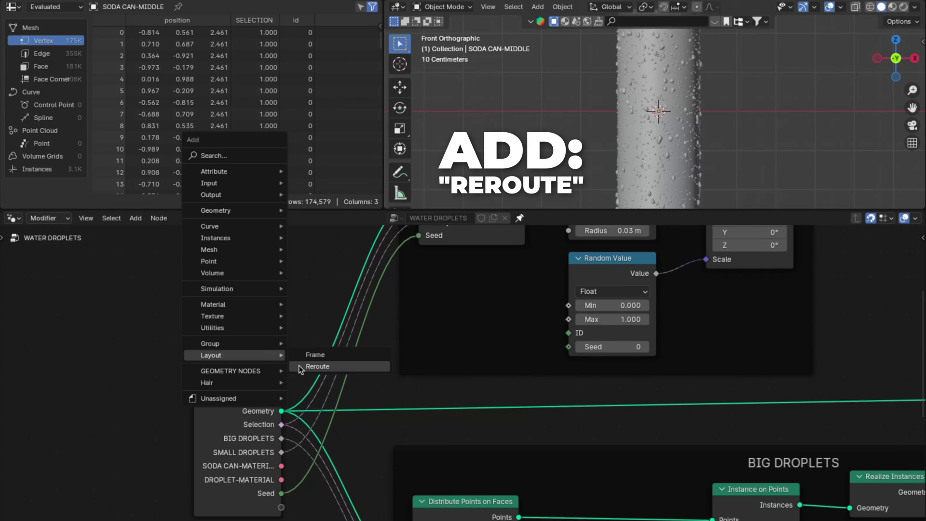
{"action": "left_click", "coordinate": [318, 366]}
{"action": "left_click", "coordinate": [368, 383]}
{"action": "scroll", "coordinate": [368, 383], "scroll_direction": "down", "scroll_amount": 8}
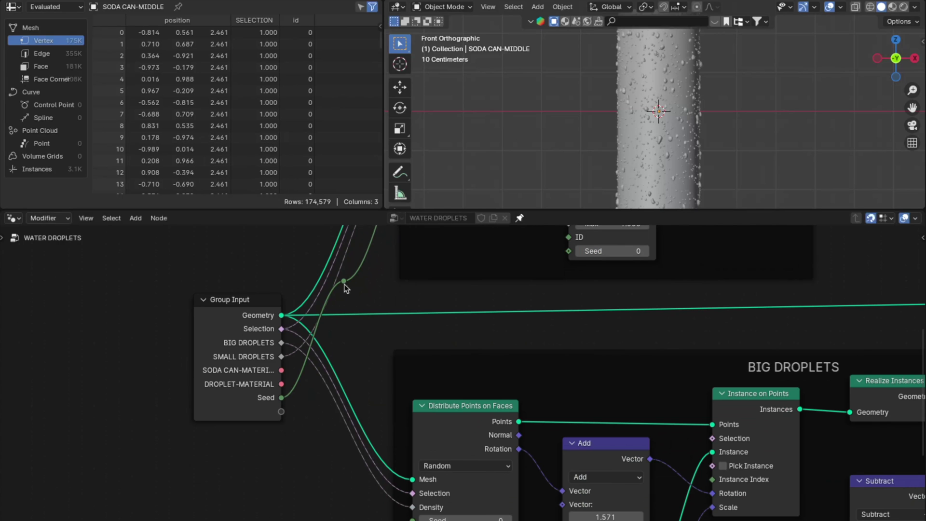
{"action": "scroll", "coordinate": [345, 285], "scroll_direction": "up", "scroll_amount": 2}
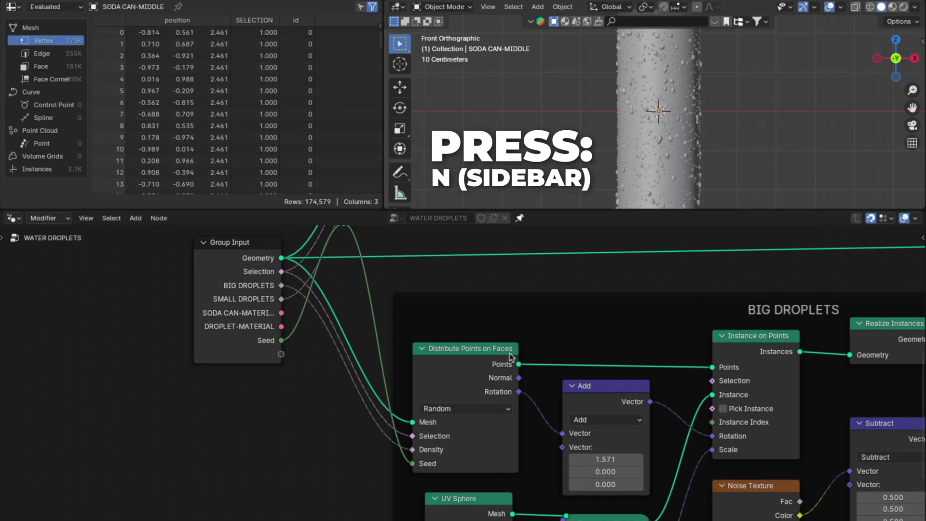
Rename the Seed group input of the WATER DROPLETS node group SEED.
{"action": "key", "text": "n"}
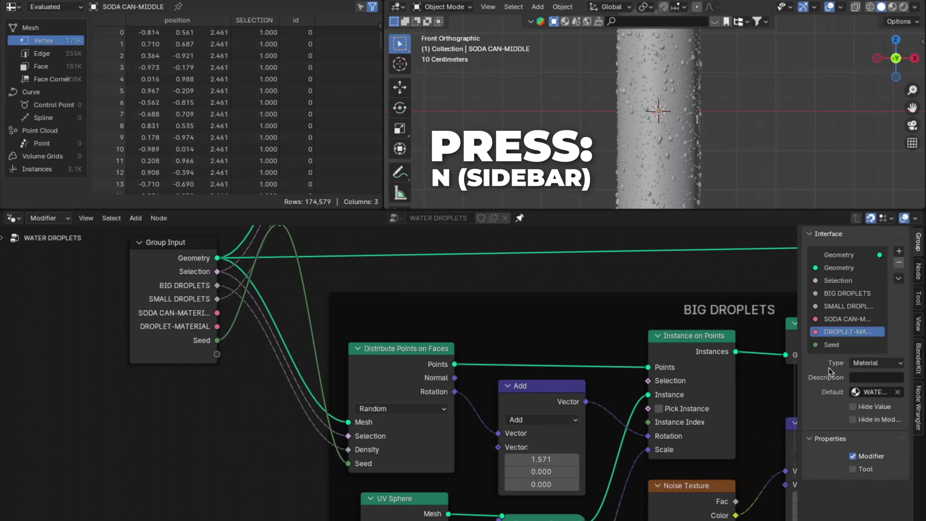
{"action": "double_click", "coordinate": [839, 344]}
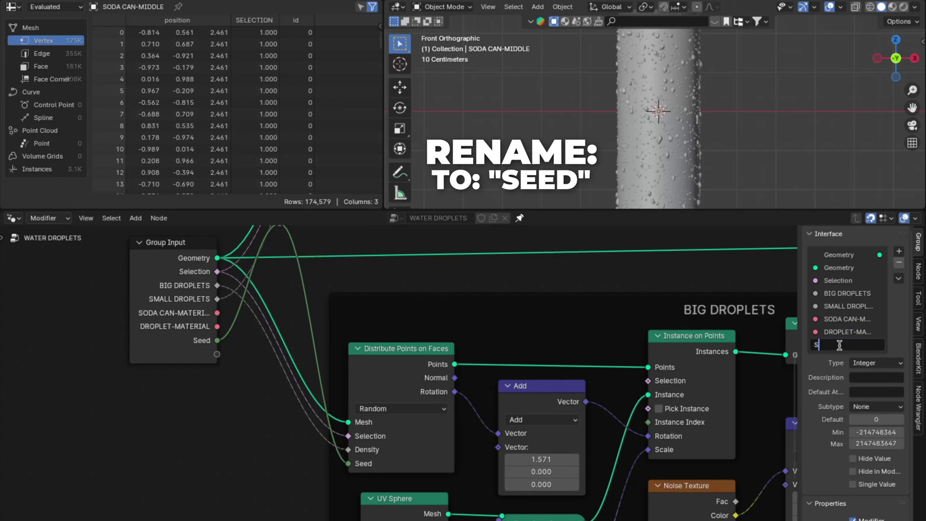
{"action": "type", "text": "SEED"}
{"action": "key", "text": "Return"}
{"action": "key", "text": "n"}
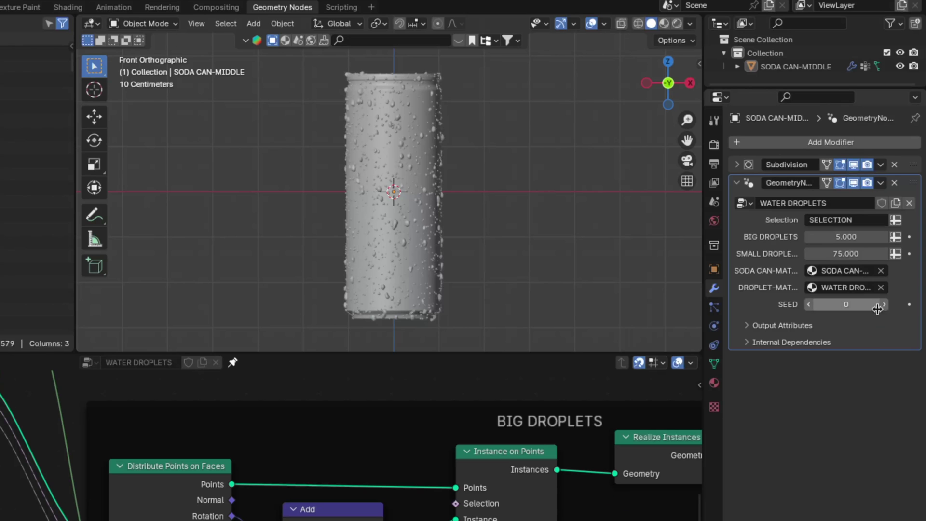
Set the SEED value of the can's WATER DROPLETS modifier to 4.
{"action": "left_click", "coordinate": [884, 305]}
{"action": "left_click", "coordinate": [885, 304]}
{"action": "left_click", "coordinate": [885, 305]}
{"action": "left_click", "coordinate": [885, 304]}
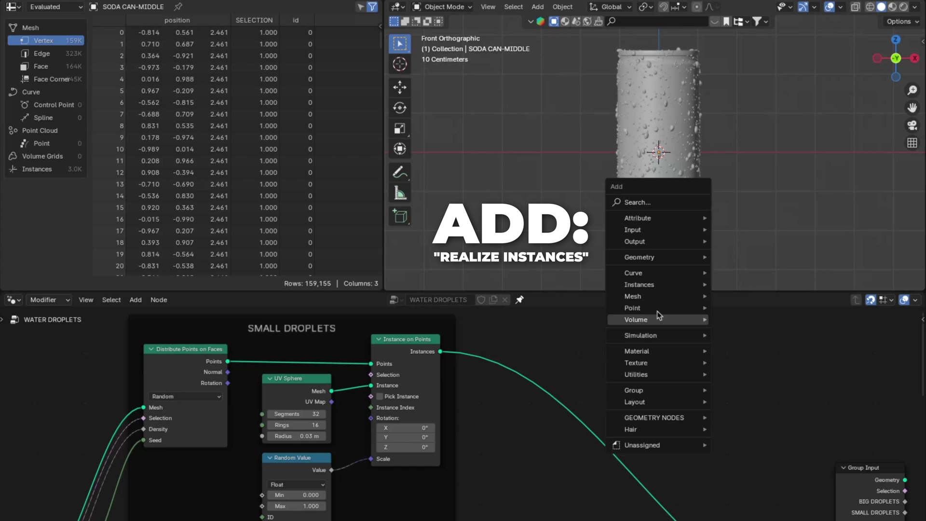
Insert a Realize Instances node on the output link of the small droplets' Instance on Points node.
{"action": "type", "text": "real"}
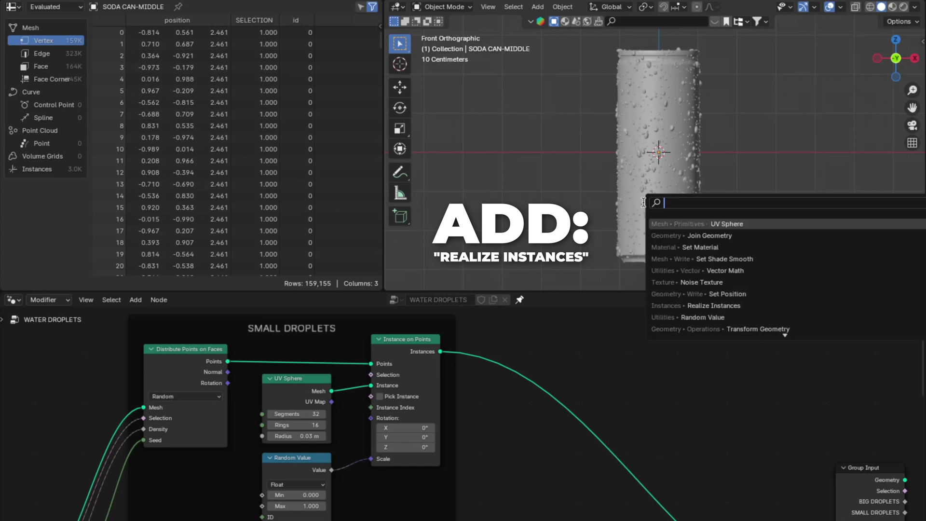
{"action": "key", "text": "Return"}
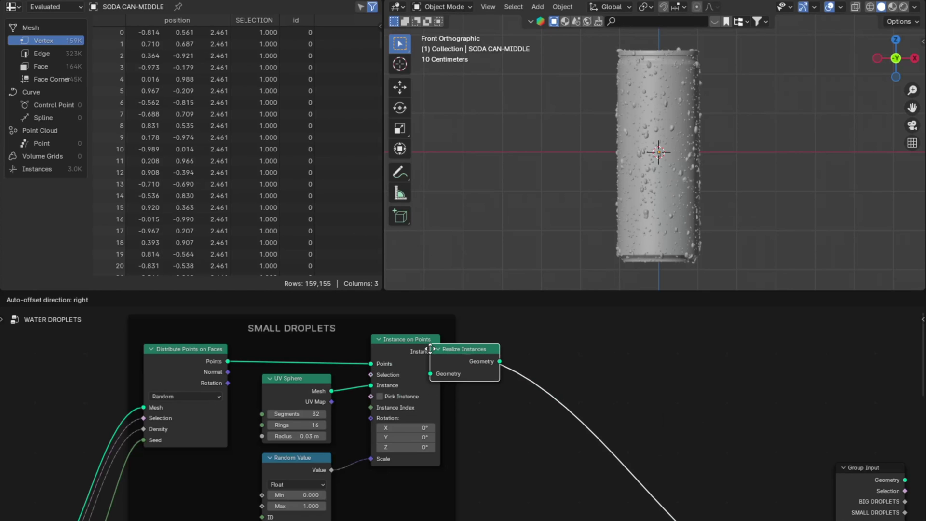
{"action": "left_click", "coordinate": [484, 349]}
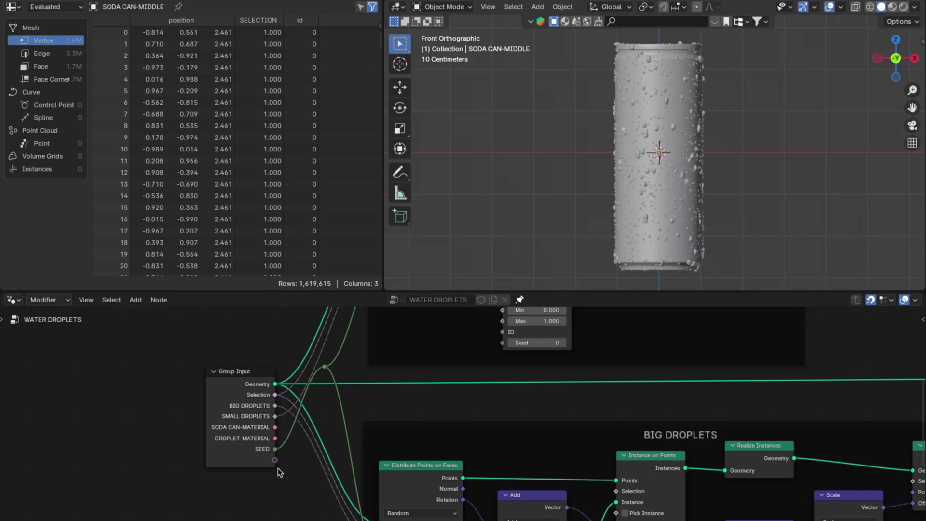
Expose the Max value of the small droplets' Random Value node as a group input named SMALL-SCALE.
{"action": "left_click_drag", "start_coordinate": [276, 459], "coordinate": [502, 354]}
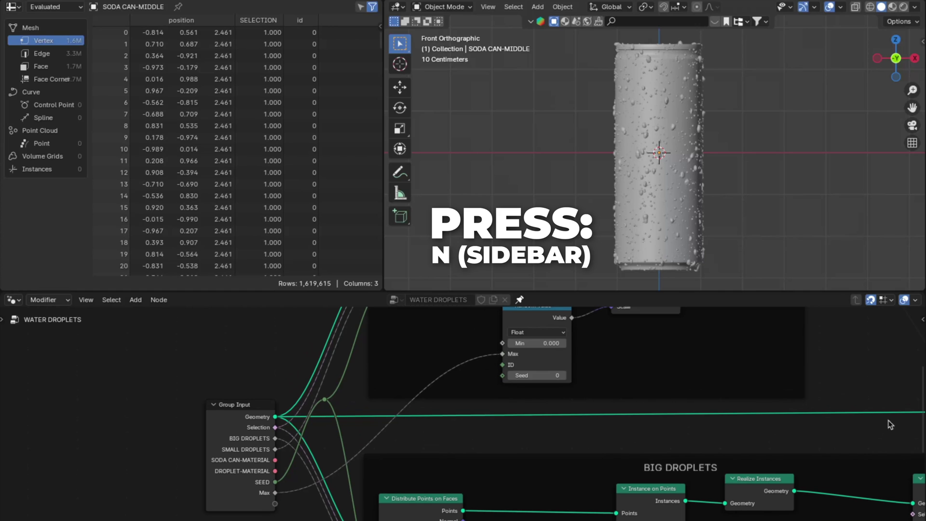
{"action": "key", "text": "n"}
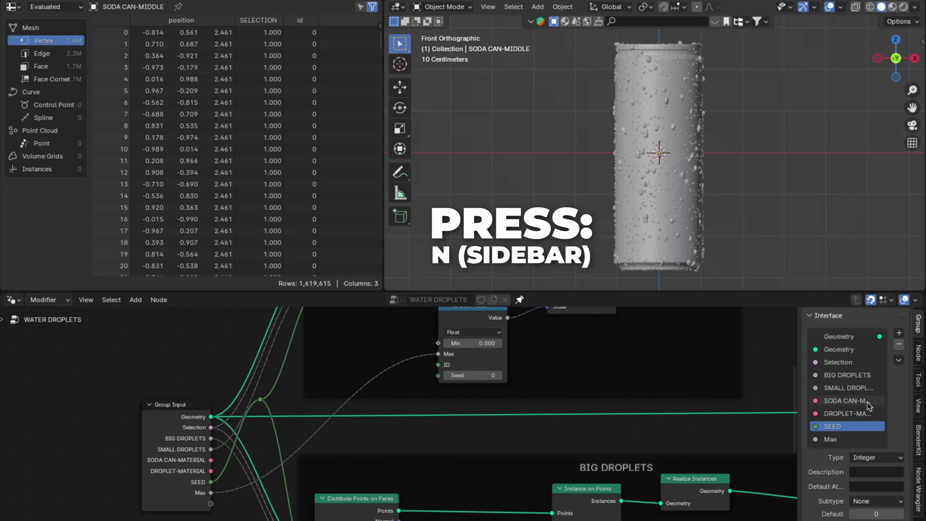
{"action": "double_click", "coordinate": [839, 439]}
{"action": "type", "text": "SMALL-SCAL"}
{"action": "type", "text": "E"}
{"action": "key", "text": "Return"}
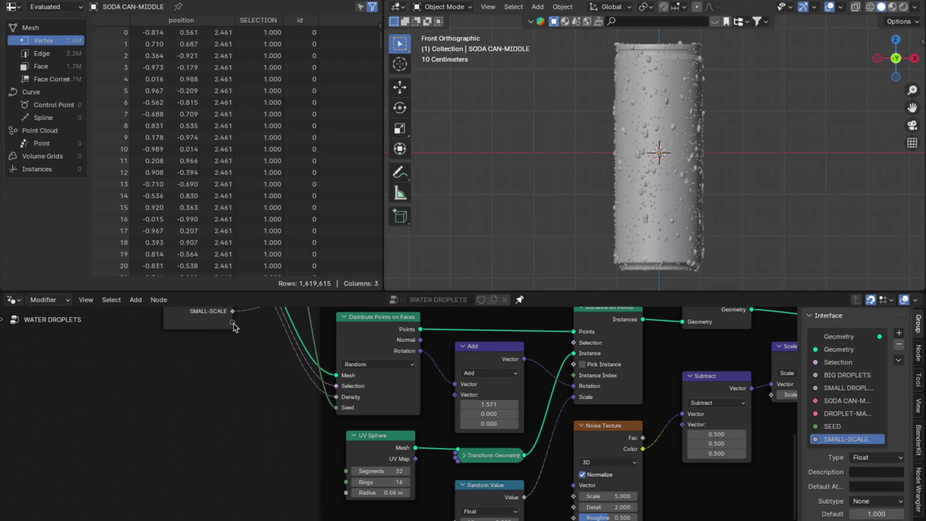
Expose the Max value of the big droplets' Random Value node as a group input named BIG-SCALE.
{"action": "left_click_drag", "start_coordinate": [453, 473], "coordinate": [455, 442]}
{"action": "double_click", "coordinate": [838, 452]}
{"action": "type", "text": "BI"}
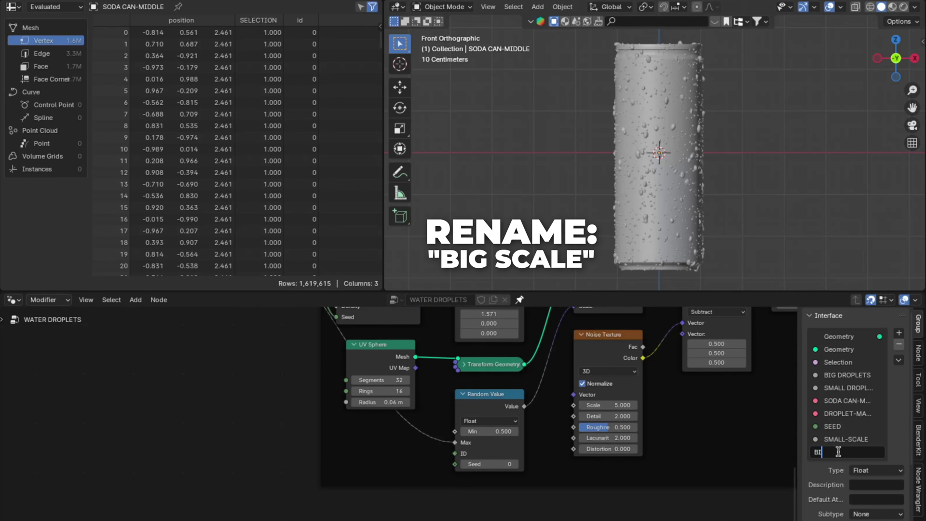
{"action": "type", "text": "G-S"}
{"action": "type", "text": "CALE"}
{"action": "key", "text": "Return"}
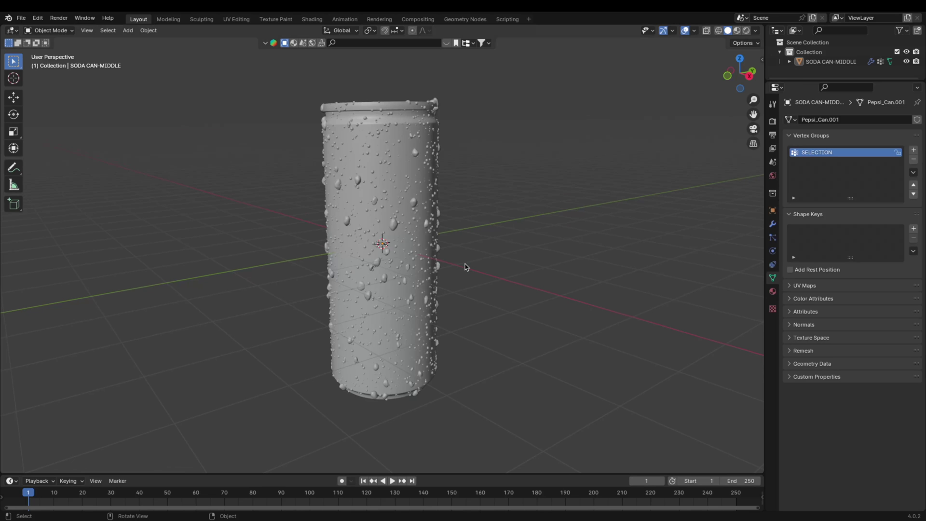
Preview the droplet-covered can in the viewport's Rendered shading.
{"action": "key", "text": "z"}
{"action": "left_click", "coordinate": [472, 214]}
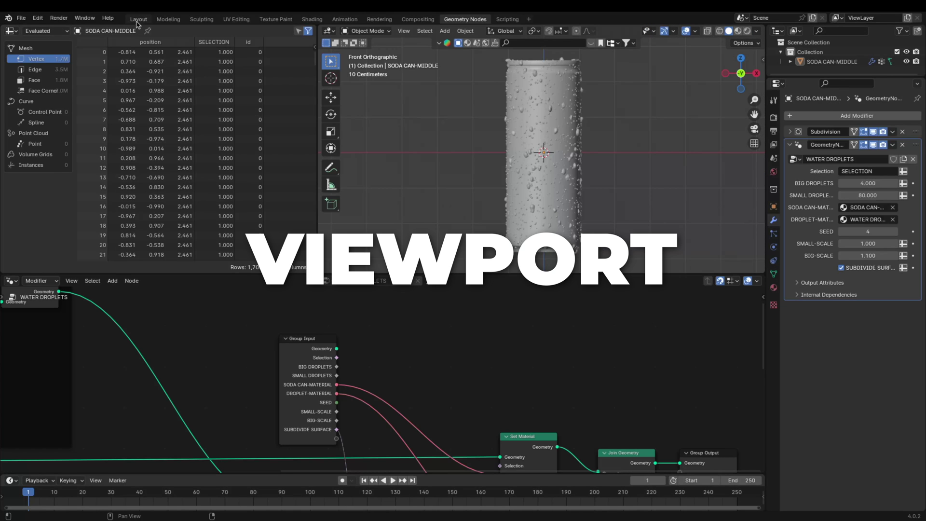
Switch to the Layout workspace and set the Outliner's display mode to Blender File.
{"action": "left_click", "coordinate": [138, 20]}
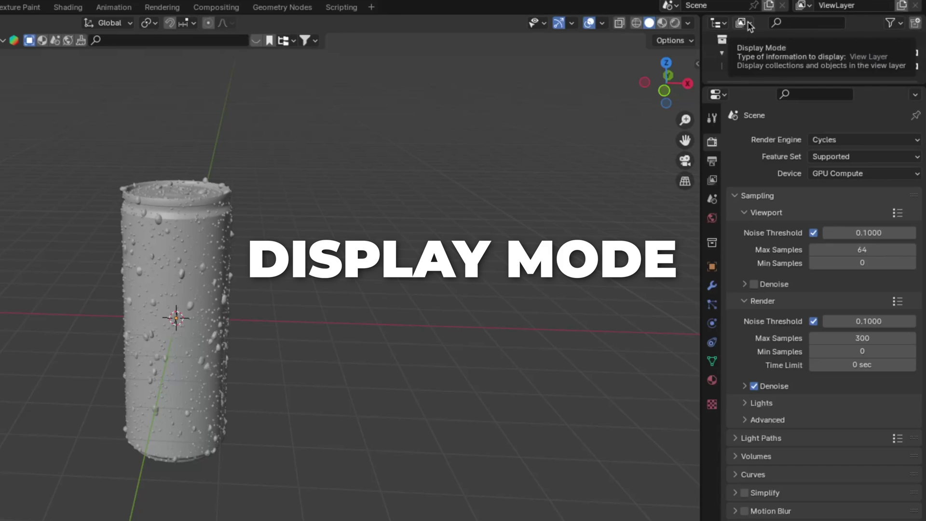
{"action": "left_click", "coordinate": [748, 24]}
{"action": "left_click", "coordinate": [751, 101]}
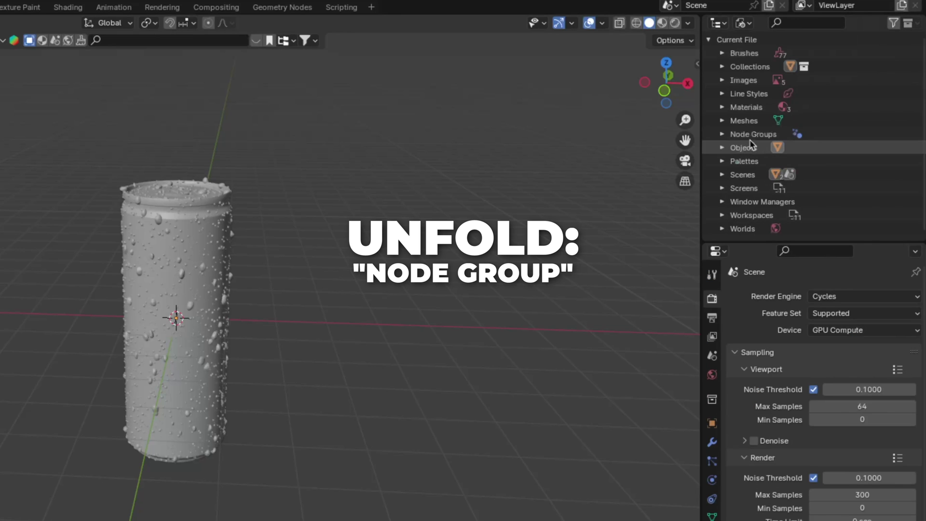
Mark the WATER DROPLETS node group as an asset from the file's Node Groups.
{"action": "left_click", "coordinate": [755, 135]}
{"action": "left_click", "coordinate": [723, 135]}
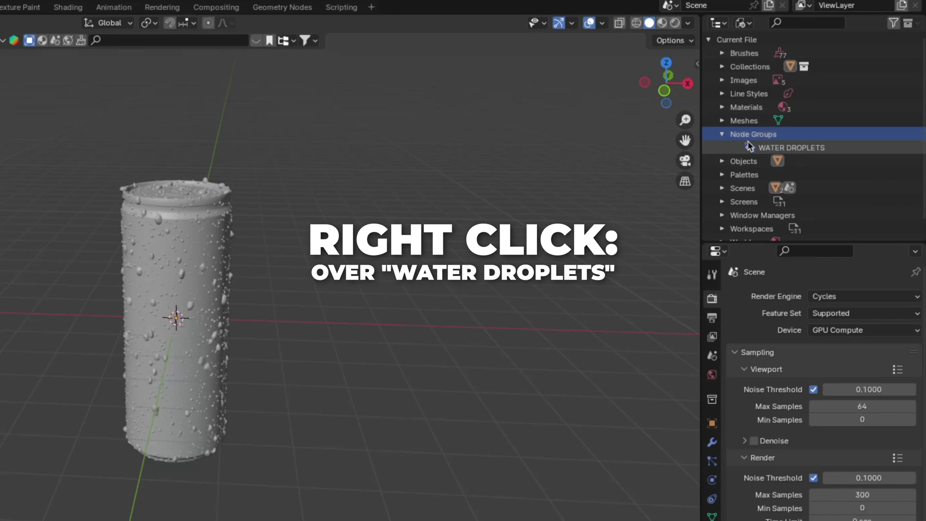
{"action": "left_click", "coordinate": [795, 149]}
{"action": "right_click", "coordinate": [795, 148]}
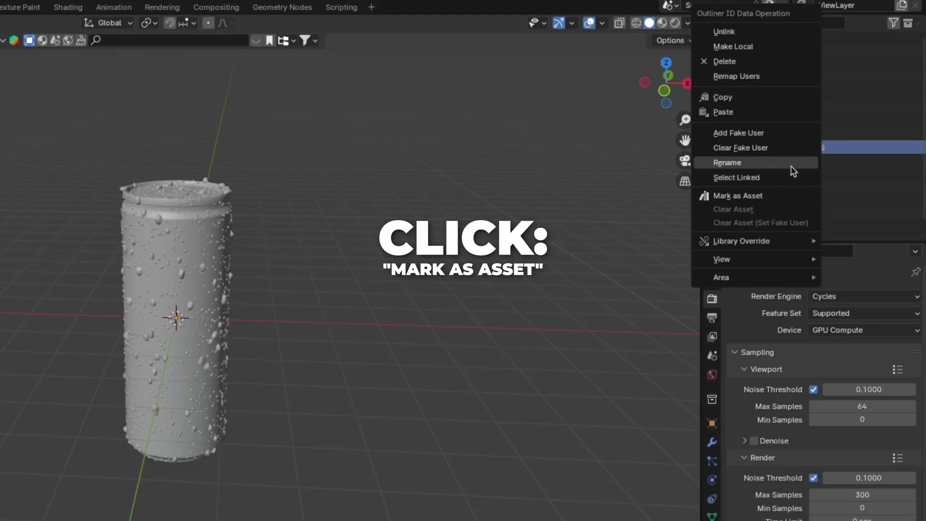
{"action": "left_click", "coordinate": [727, 198]}
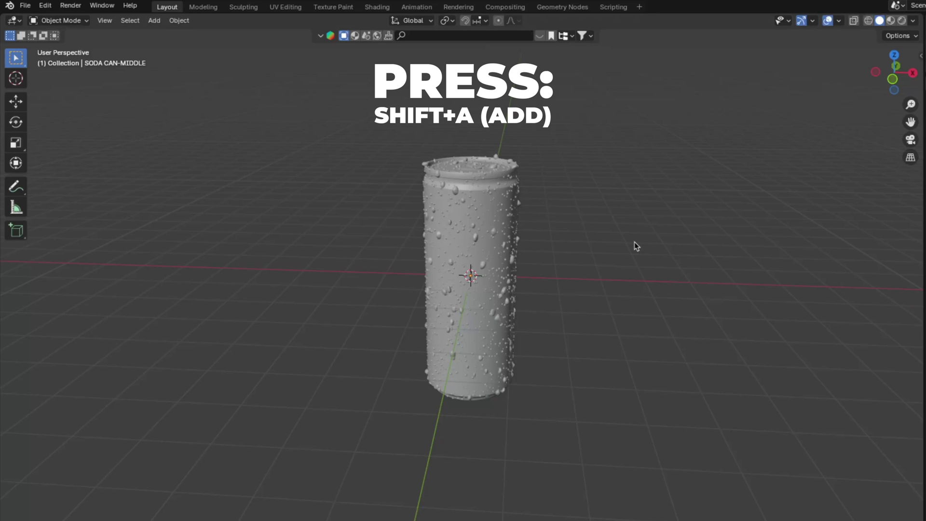
Add a mesh cube to the scene and place it beside the soda can.
{"action": "key", "text": "shift+a"}
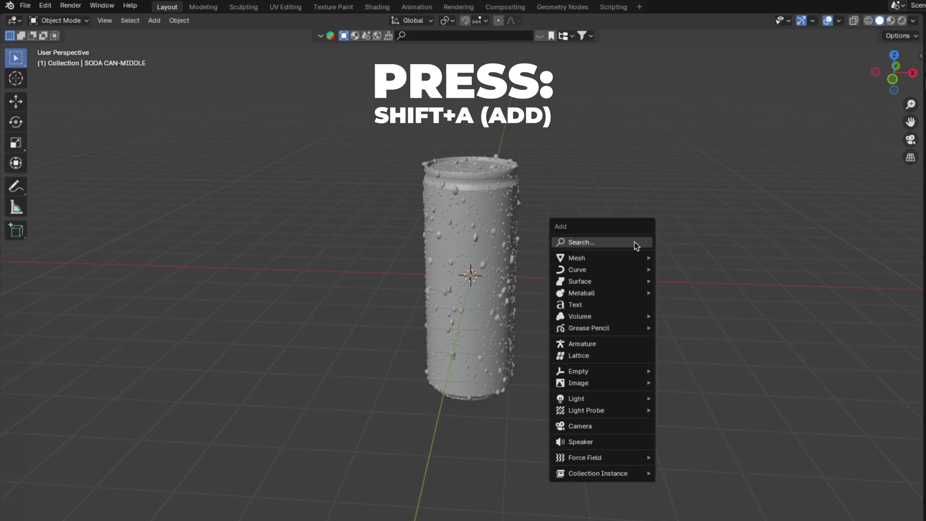
{"action": "mouse_move", "coordinate": [603, 258]}
{"action": "left_click", "coordinate": [680, 270]}
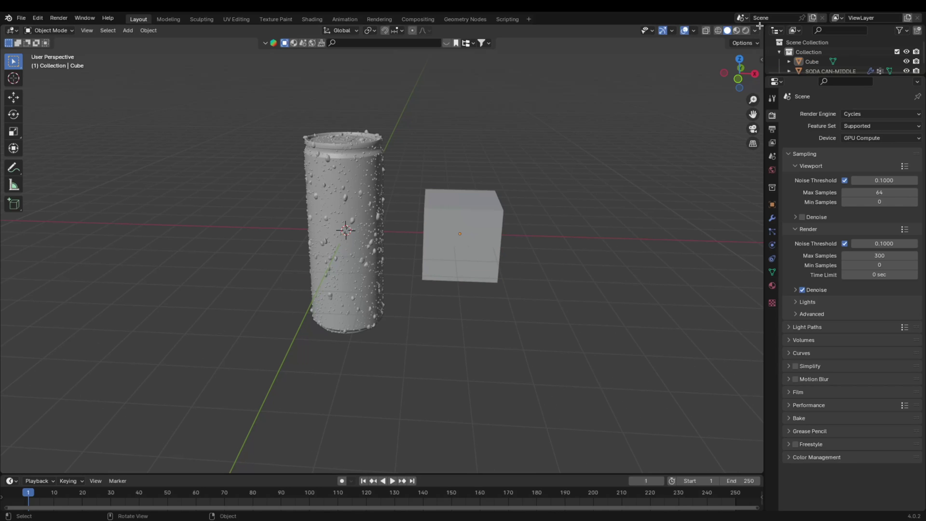
Split the 3D viewport vertically and turn the new area into an Asset Browser.
{"action": "left_click_drag", "start_coordinate": [761, 25], "coordinate": [348, 49]}
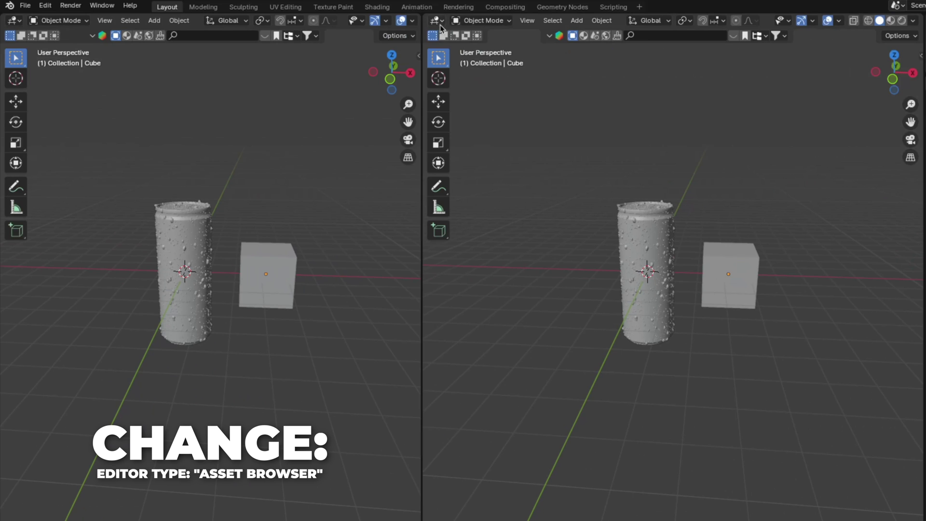
{"action": "left_click", "coordinate": [362, 29]}
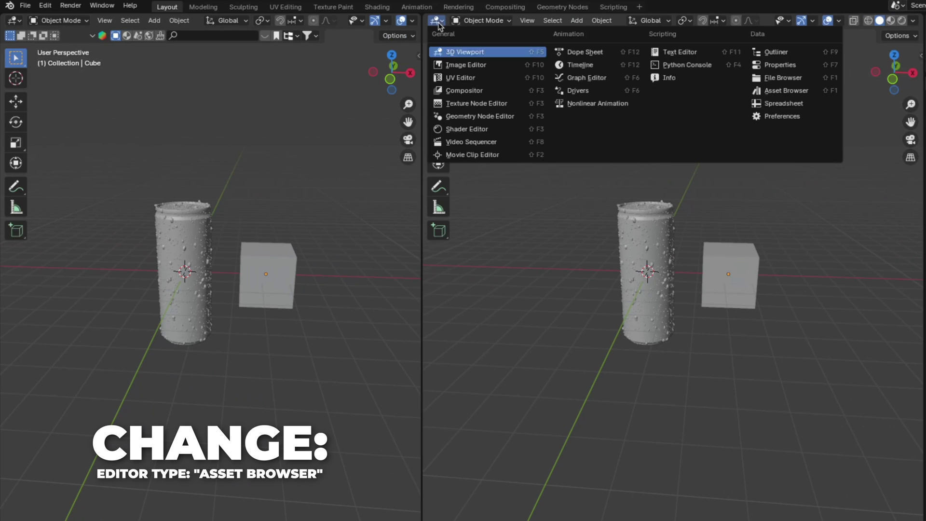
{"action": "left_click", "coordinate": [787, 92]}
Show the Current File asset library and apply its WATER DROPLETS asset to the cube.
{"action": "left_click", "coordinate": [488, 38]}
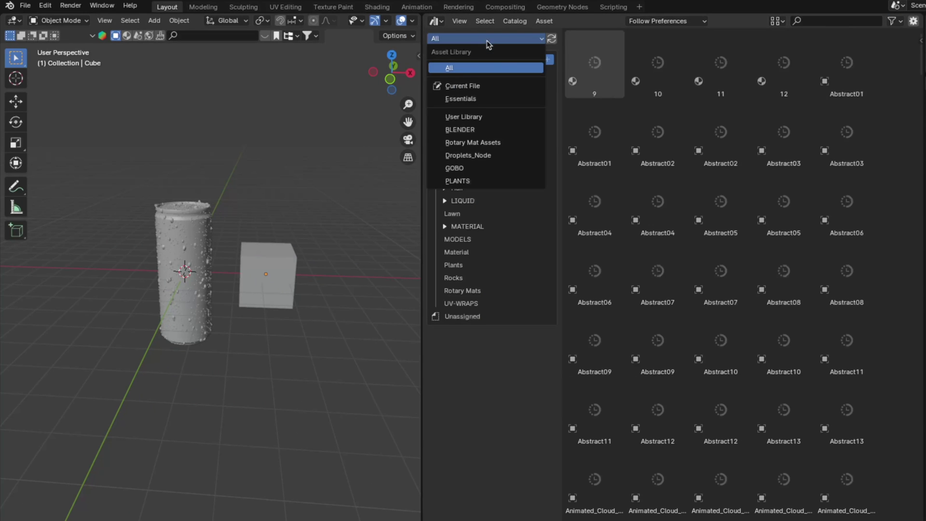
{"action": "left_click", "coordinate": [486, 87]}
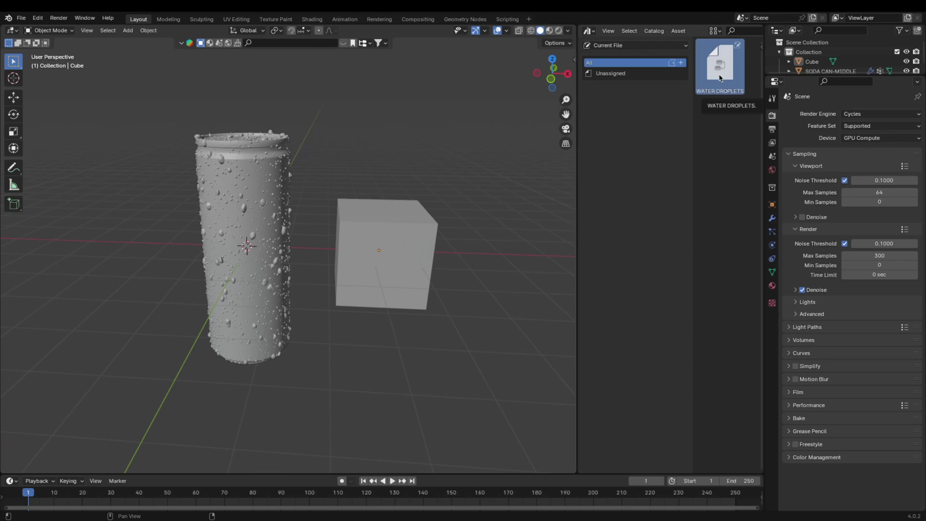
{"action": "left_click_drag", "start_coordinate": [595, 60], "coordinate": [394, 202]}
{"action": "left_click_drag", "start_coordinate": [554, 184], "coordinate": [392, 260]}
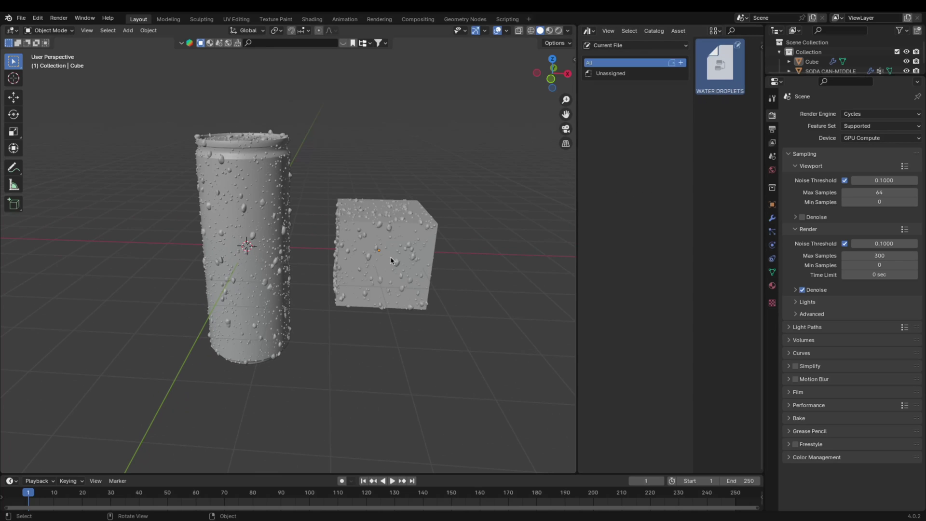